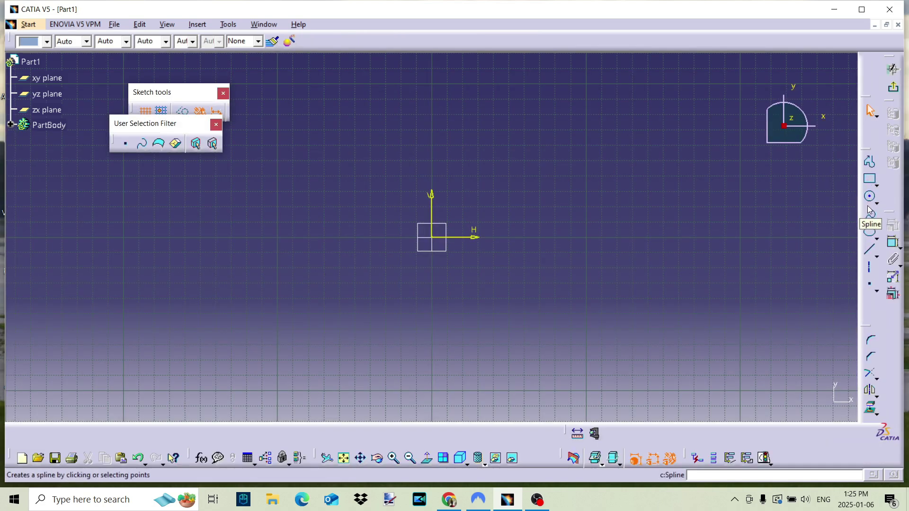
# Step: Sketch a closed profile: two horizontal lines about 137 mm long, joined at the vertical axis by a tangent half-arc of about 46 mm radius, closed by a vertical line
pyautogui.click(871, 162)
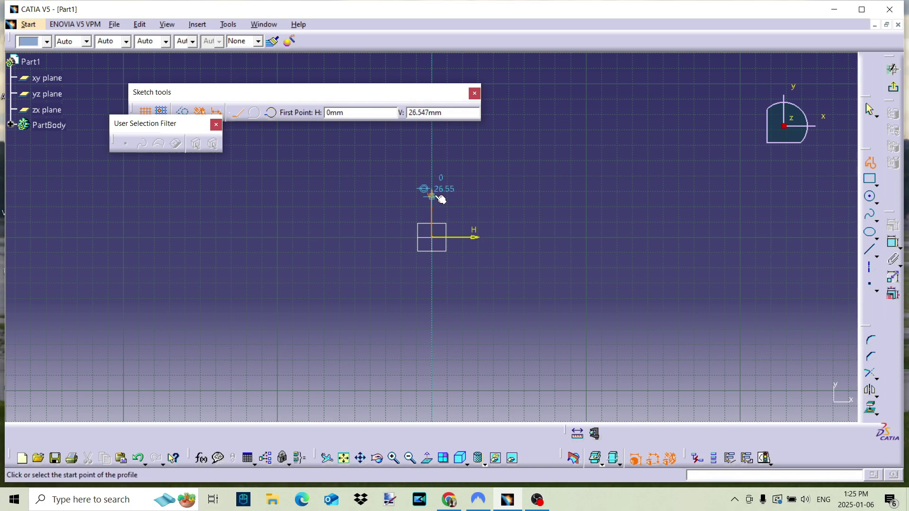
pyautogui.click(221, 173)
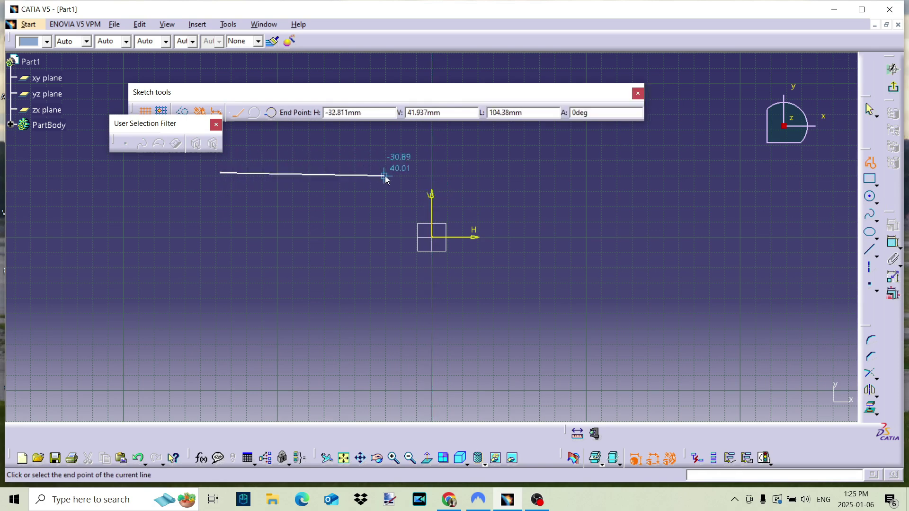
pyautogui.click(432, 172)
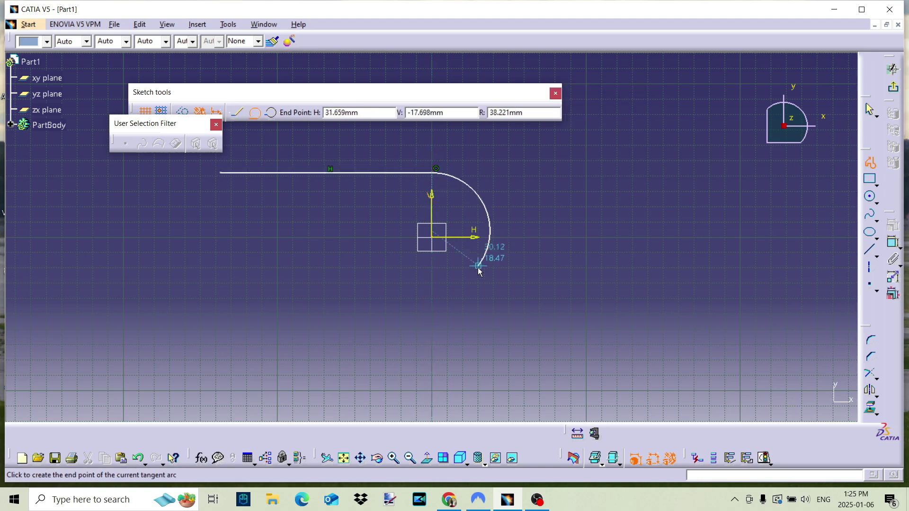
pyautogui.click(432, 314)
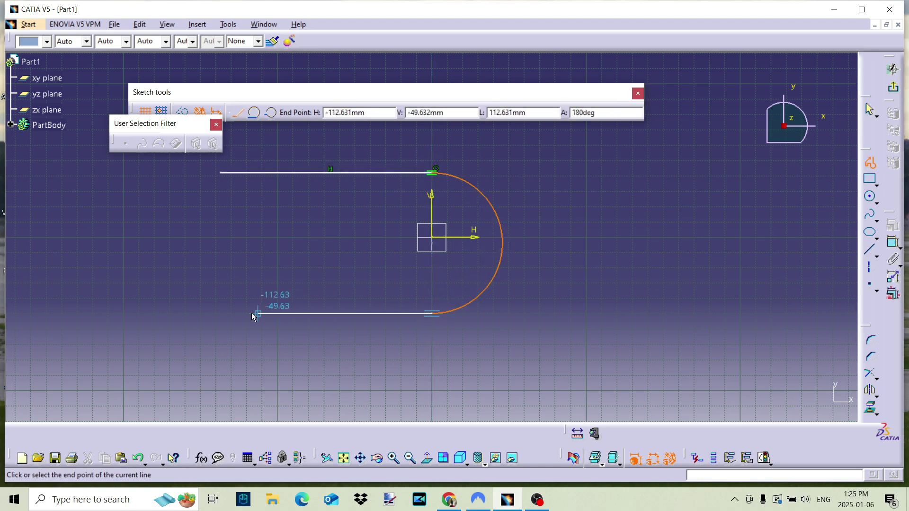
pyautogui.click(220, 313)
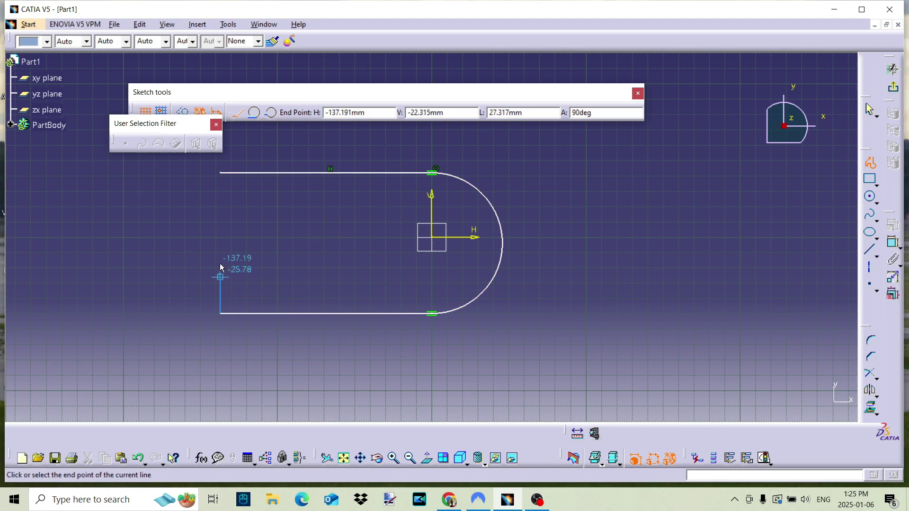
pyautogui.click(220, 174)
pyautogui.click(664, 229)
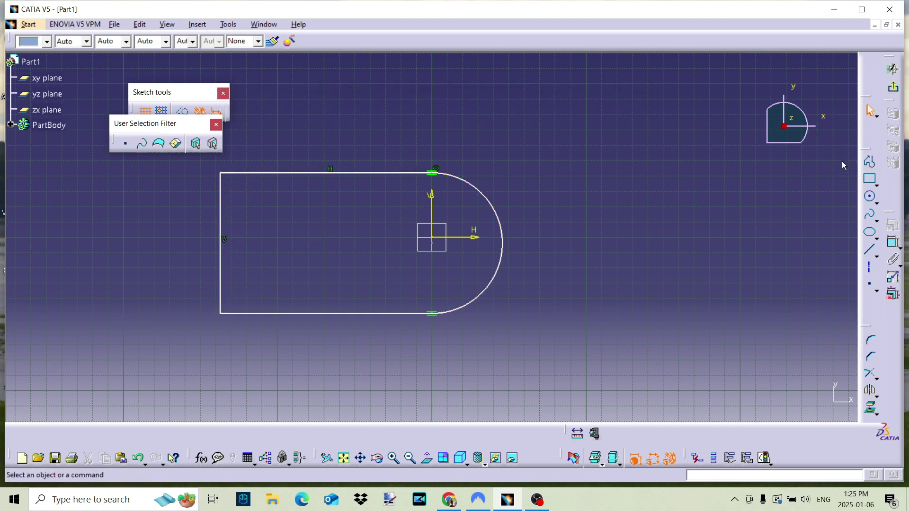
# Step: Add a radius dimension to the profile's end arc, placed outside the curve
pyautogui.click(893, 242)
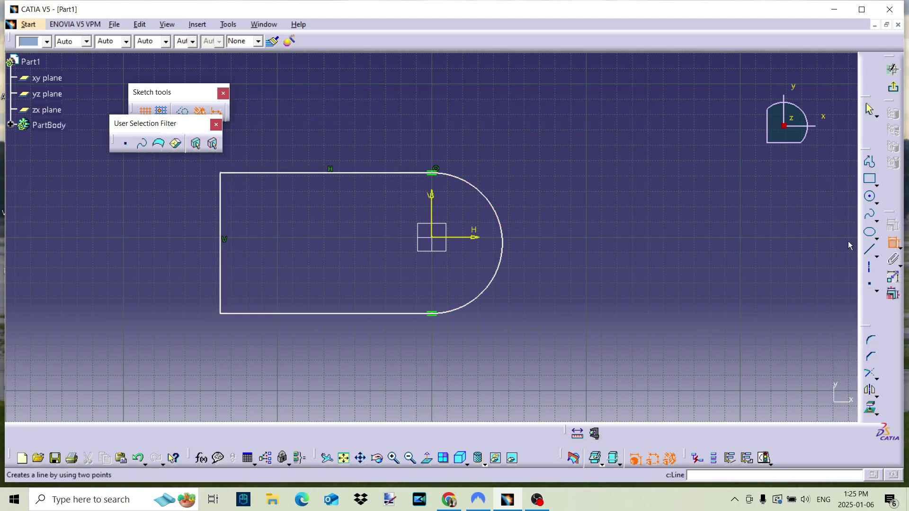
pyautogui.click(485, 204)
pyautogui.click(543, 164)
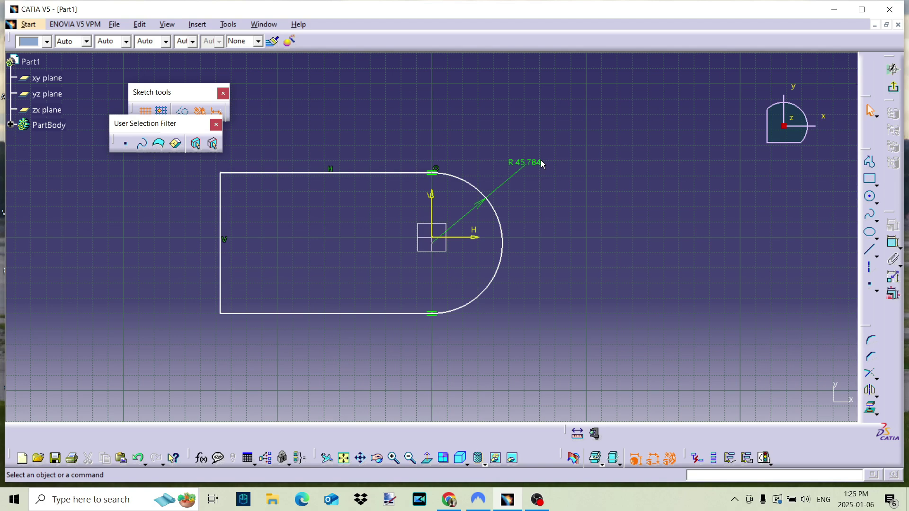
# Step: Set the end arc's radius to 60 mm
pyautogui.doubleClick(530, 163)
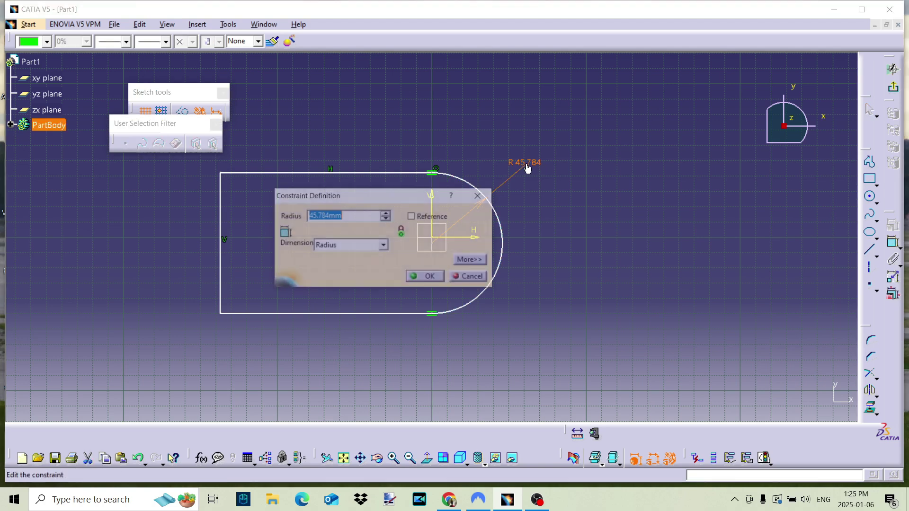
pyautogui.write('50')
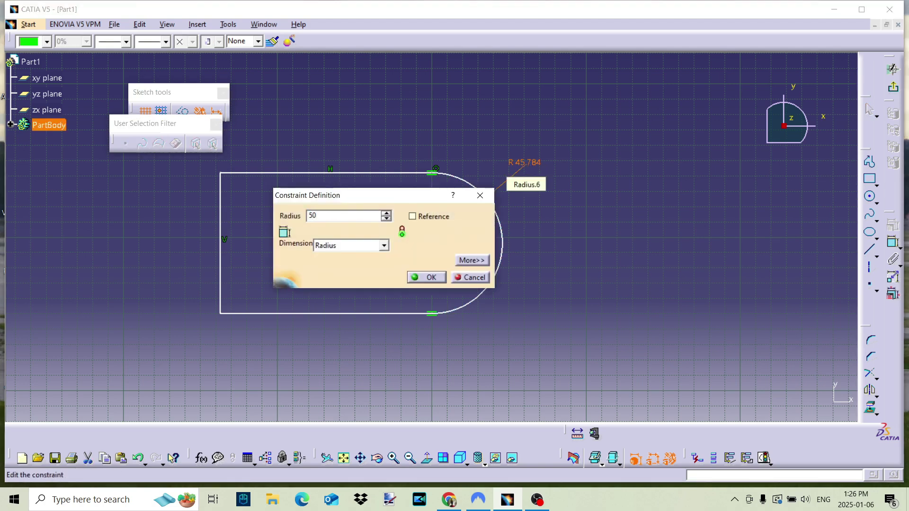
pyautogui.press('BackSpace')
pyautogui.write('8')
pyautogui.press('BackSpace')
pyautogui.press('BackSpace')
pyautogui.write('60')
pyautogui.press('Return')
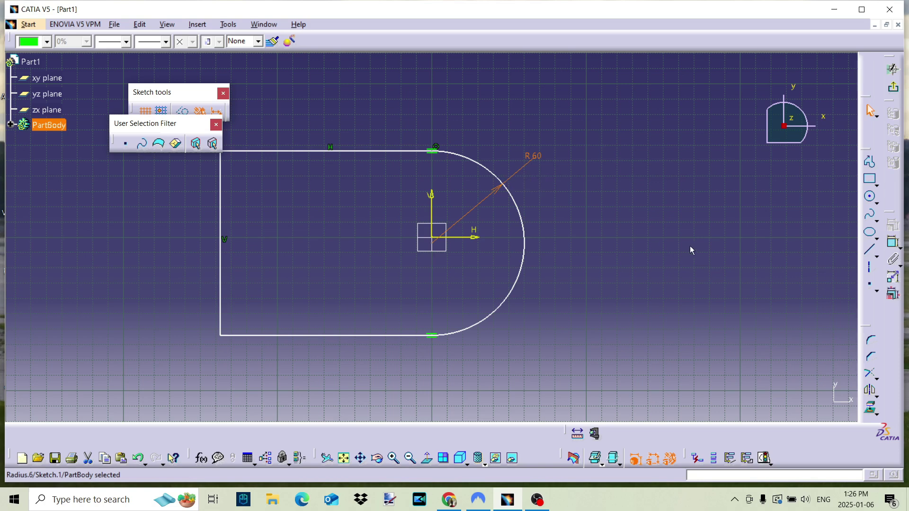
# Step: Dimension the distance from the vertical axis to the profile's vertical end line, placing it below the profile
pyautogui.click(893, 243)
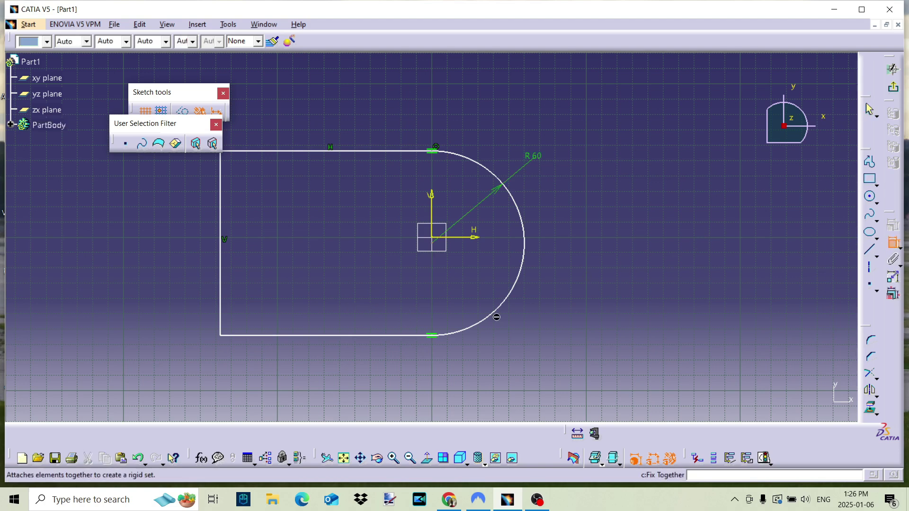
pyautogui.click(432, 201)
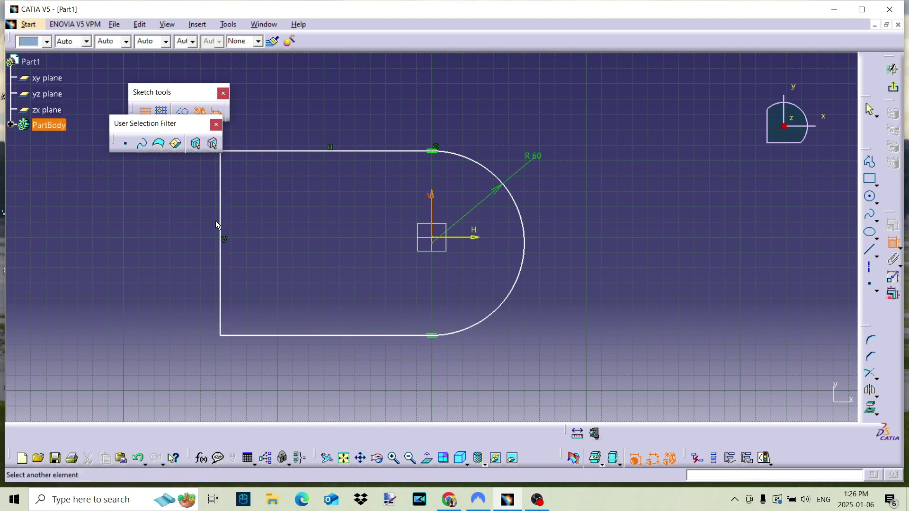
pyautogui.click(221, 225)
pyautogui.moveTo(334, 325); pyautogui.dragTo(371, 249, button='middle')
pyautogui.click(348, 302)
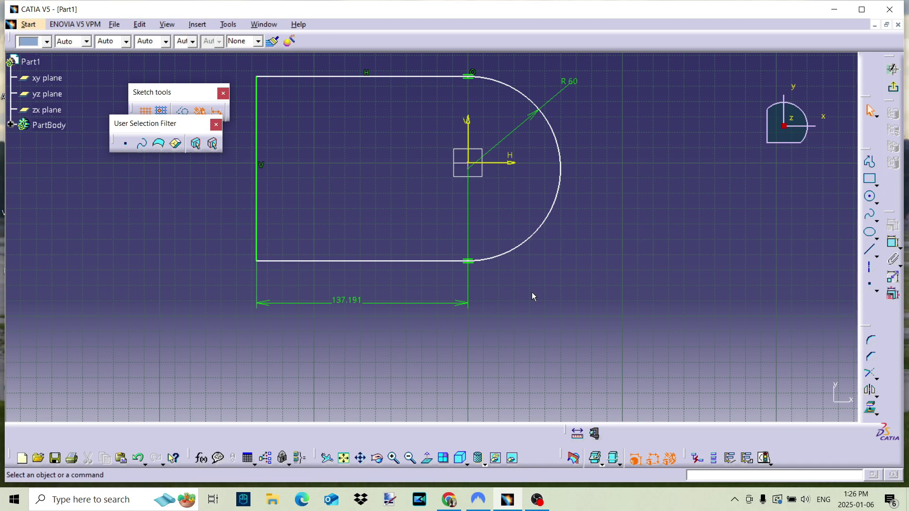
# Step: Set the distance between the vertical axis and the straight end line to 50+105+94+130+2.5 mm
pyautogui.doubleClick(347, 301)
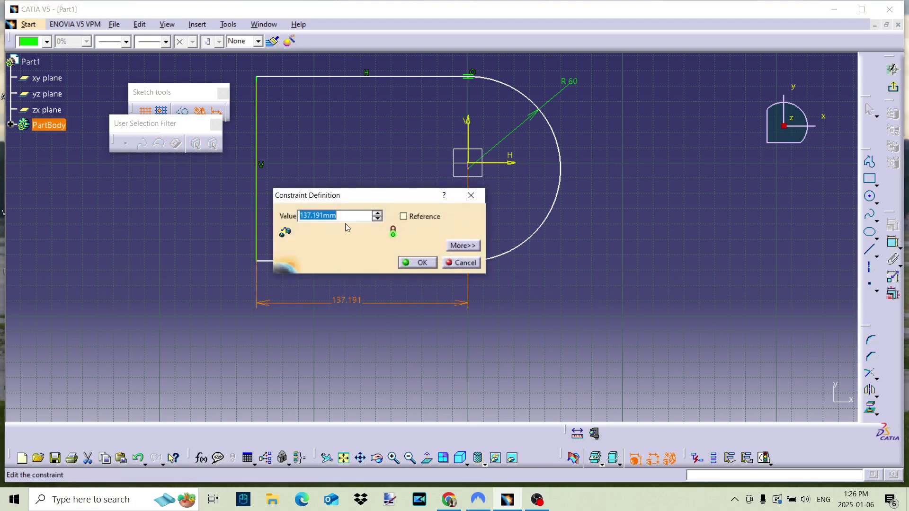
pyautogui.write('50+105+94+130')
pyautogui.write('+2.5')
pyautogui.press('Return')
pyautogui.moveTo(416, 232); pyautogui.dragTo(495, 316, button='middle')
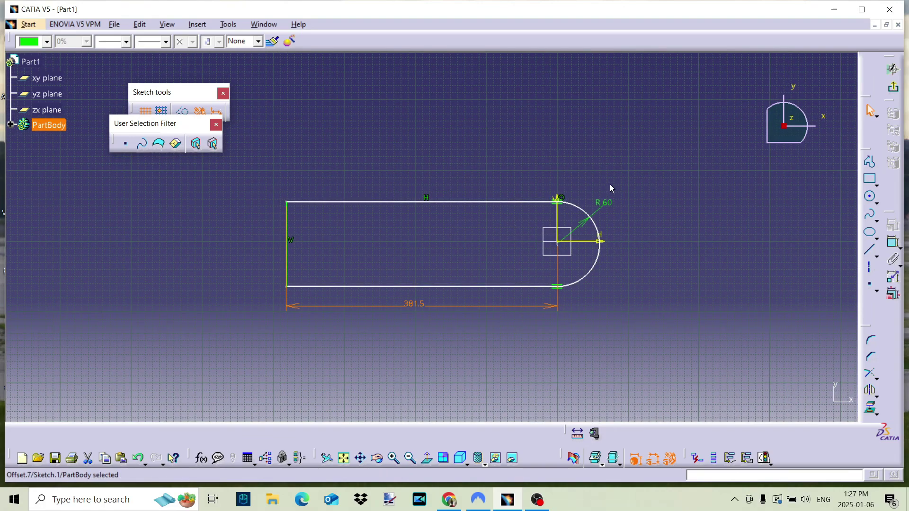
# Step: Set the end arc's radius to 8 mm
pyautogui.doubleClick(612, 205)
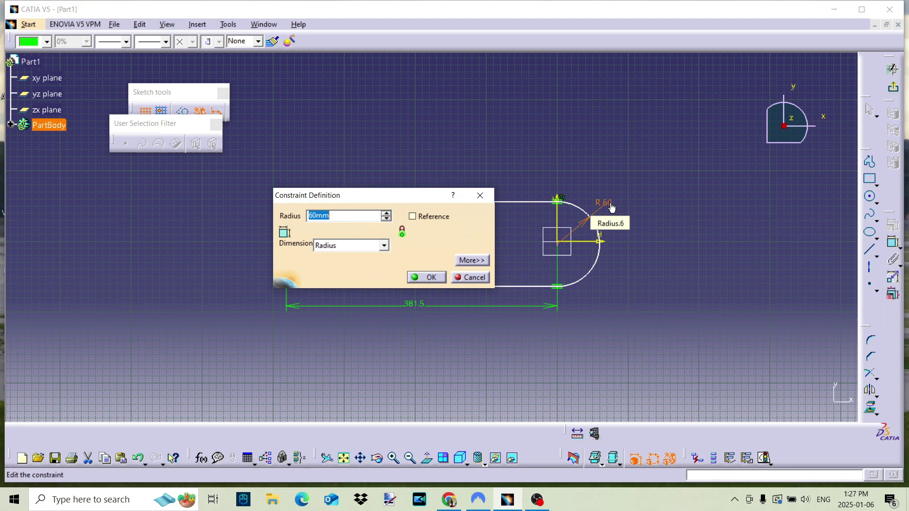
pyautogui.write('8')
pyautogui.press('Return')
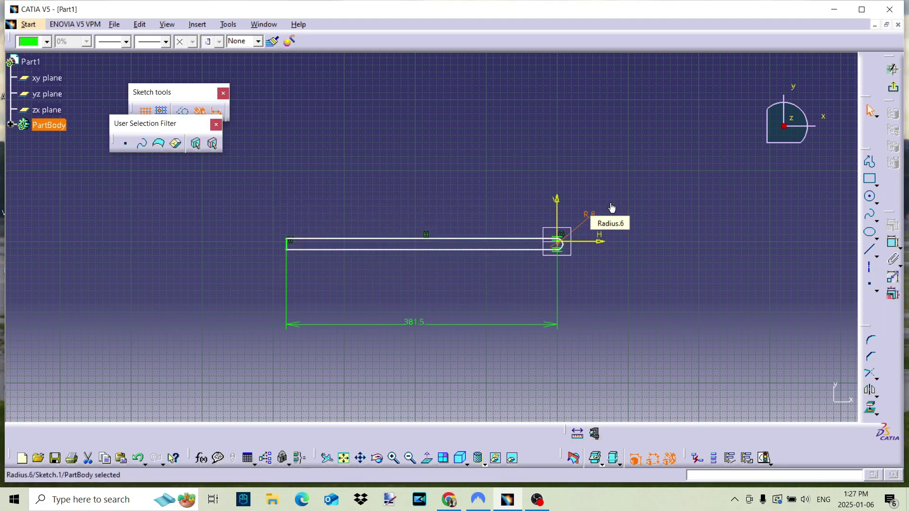
# Step: Set the end arc's radius to 68 mm
pyautogui.doubleClick(590, 216)
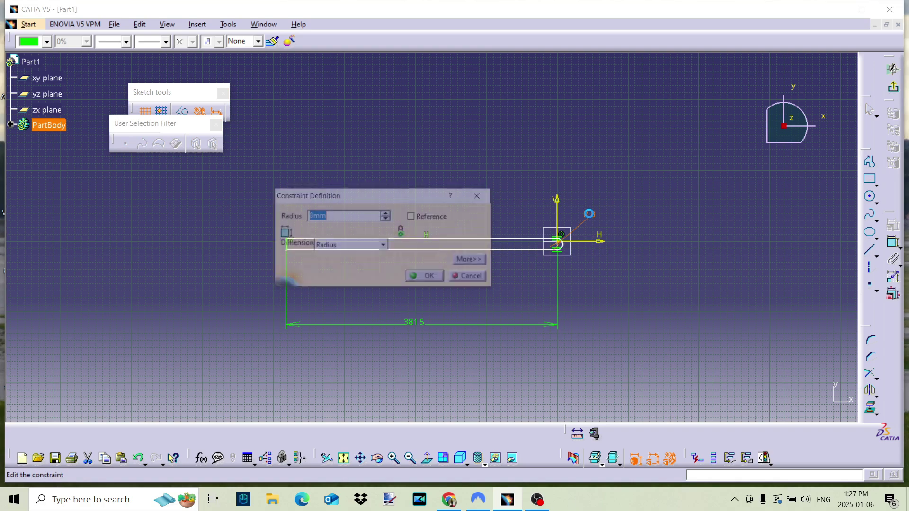
pyautogui.write('68')
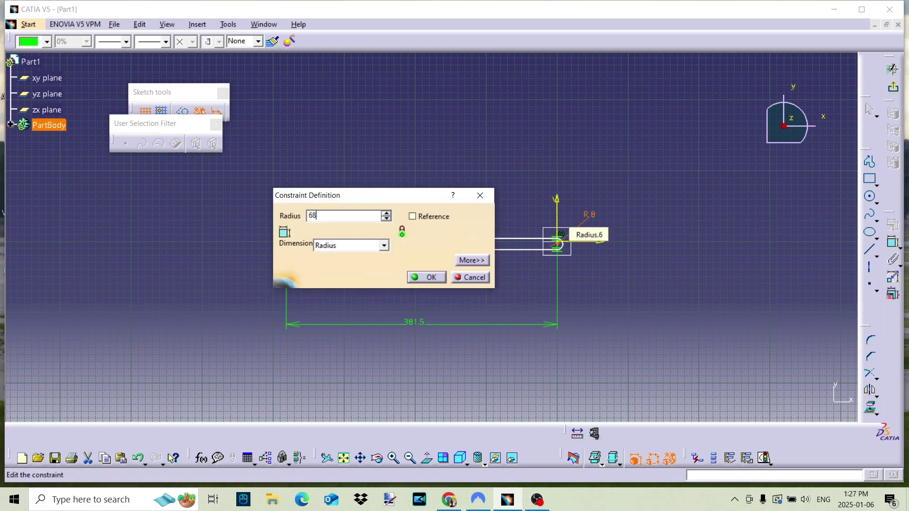
pyautogui.press('Return')
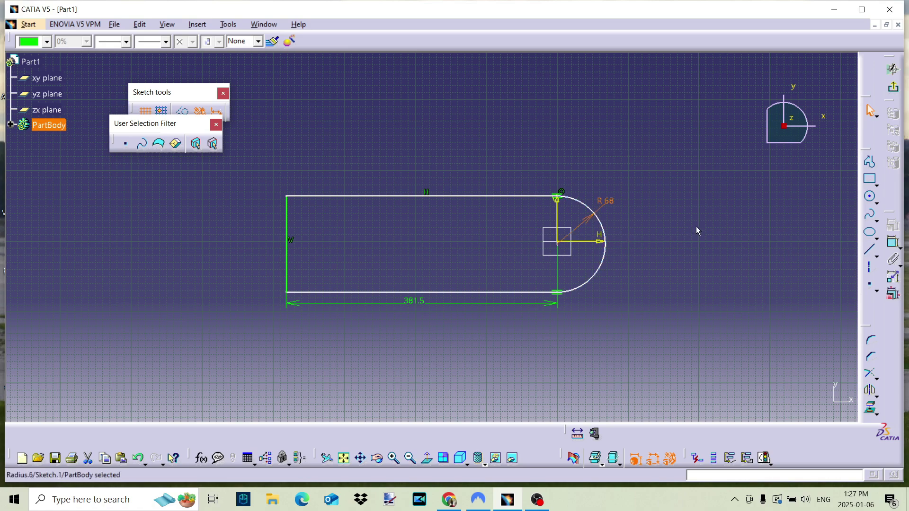
pyautogui.click(682, 221)
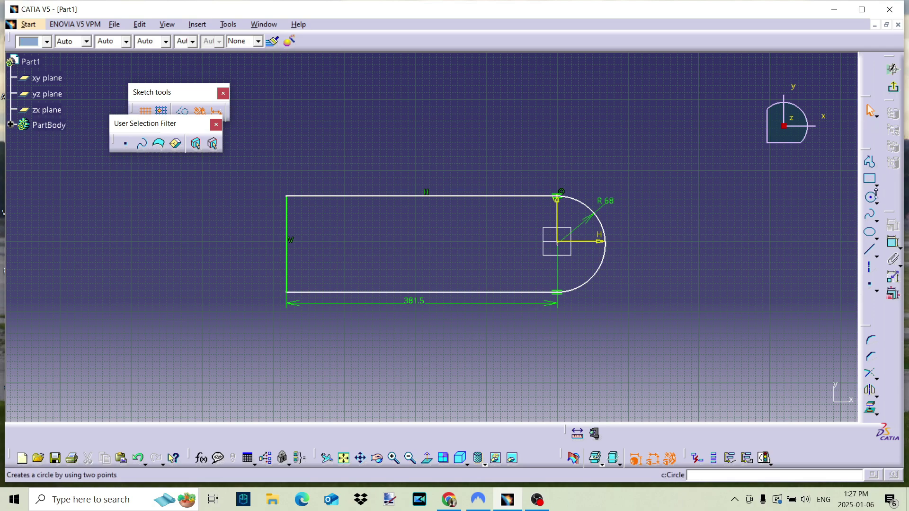
# Step: Try offsetting the profile's lower horizontal line inward by about 18 mm, and delete the offset copy
pyautogui.moveTo(739, 202); pyautogui.dragTo(733, 173, button='middle')
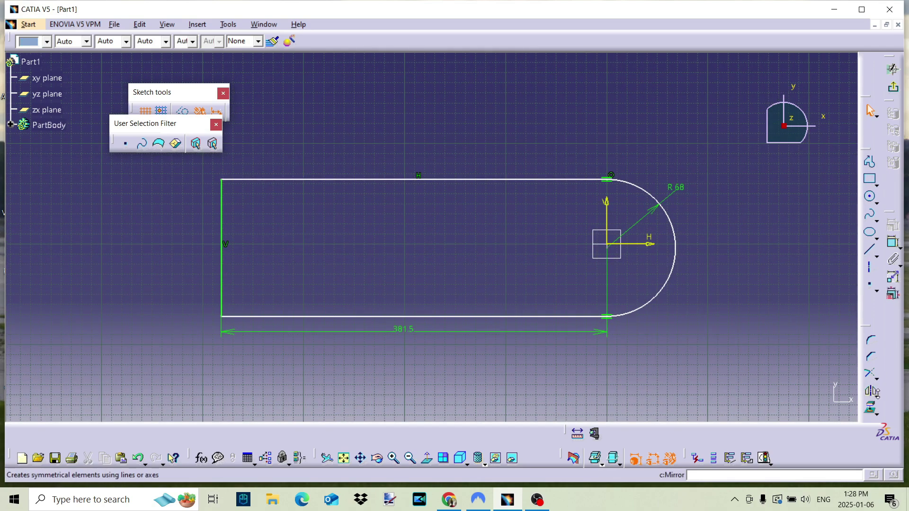
pyautogui.moveTo(866, 326); pyautogui.dragTo(865, 295)
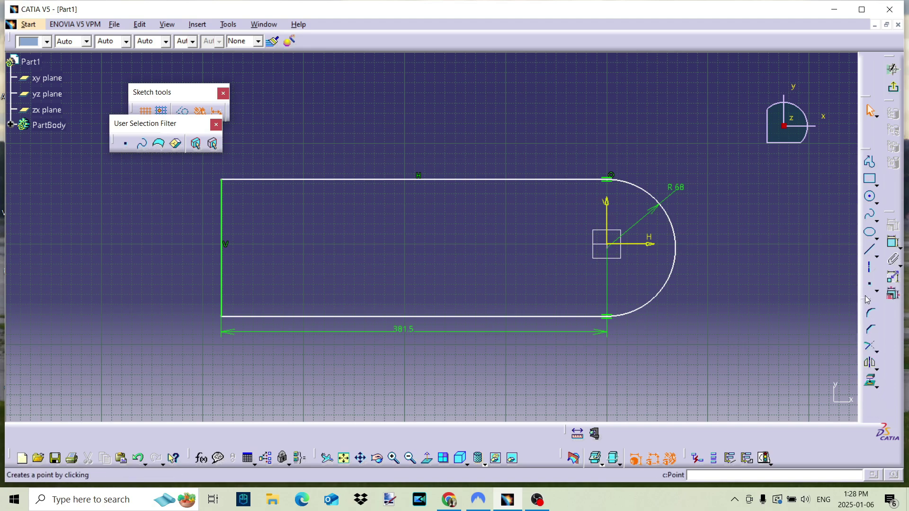
pyautogui.click(877, 370)
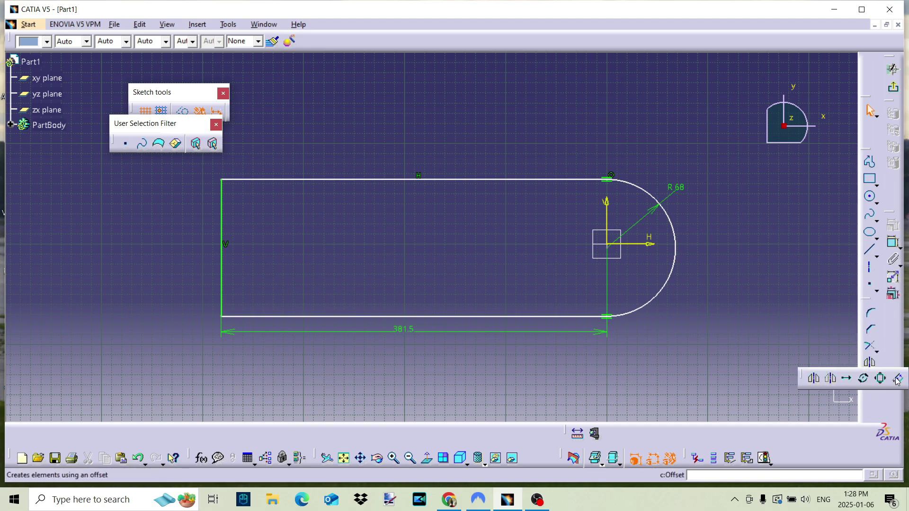
pyautogui.click(898, 378)
pyautogui.click(508, 317)
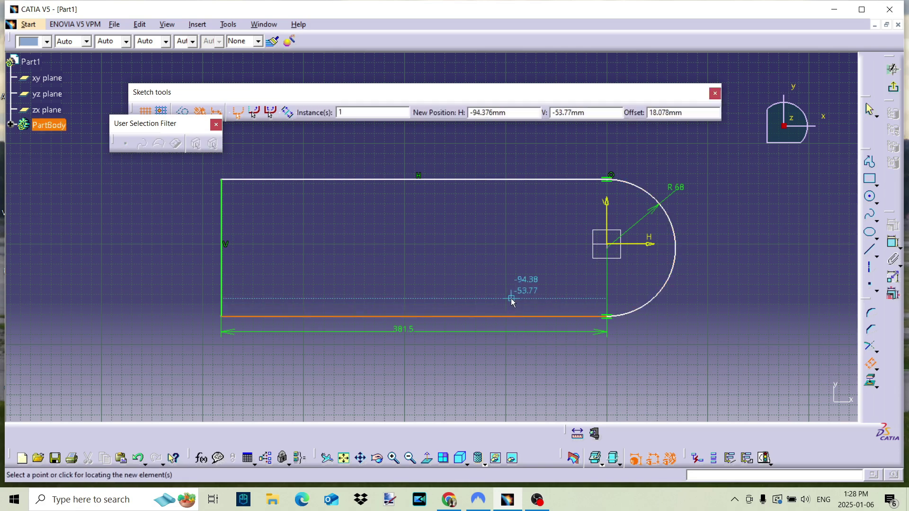
pyautogui.click(511, 299)
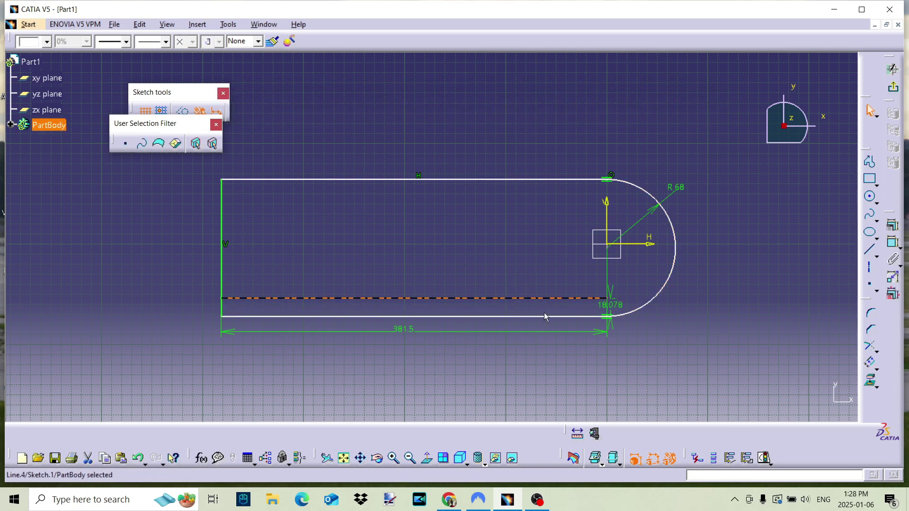
pyautogui.press('Delete')
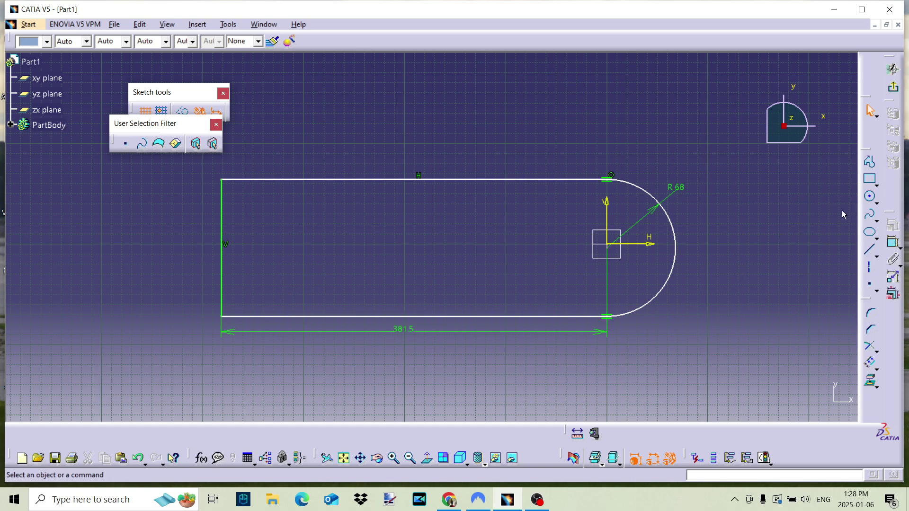
# Step: Sketch a closed inner profile parallel to the outer one, with two horizontal lines, a tangent end arc of about 50 mm radius and a vertical line
pyautogui.click(870, 162)
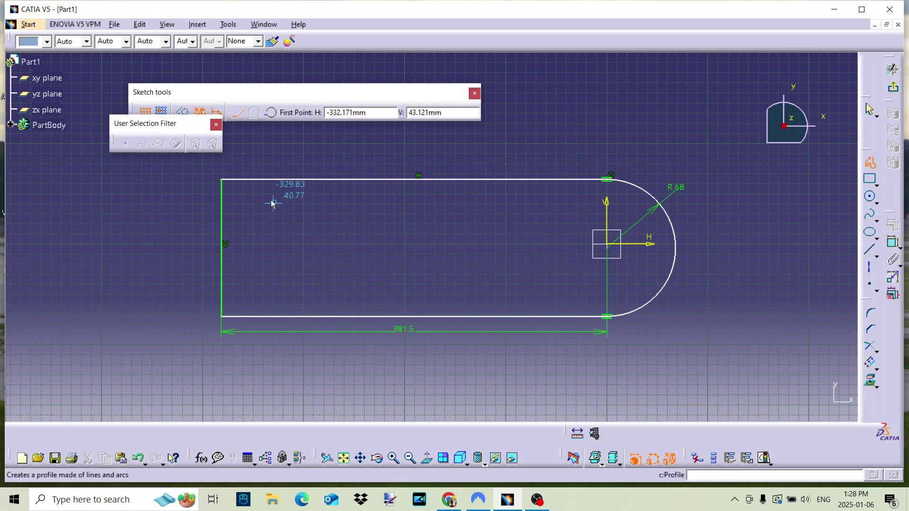
pyautogui.click(247, 197)
pyautogui.click(607, 198)
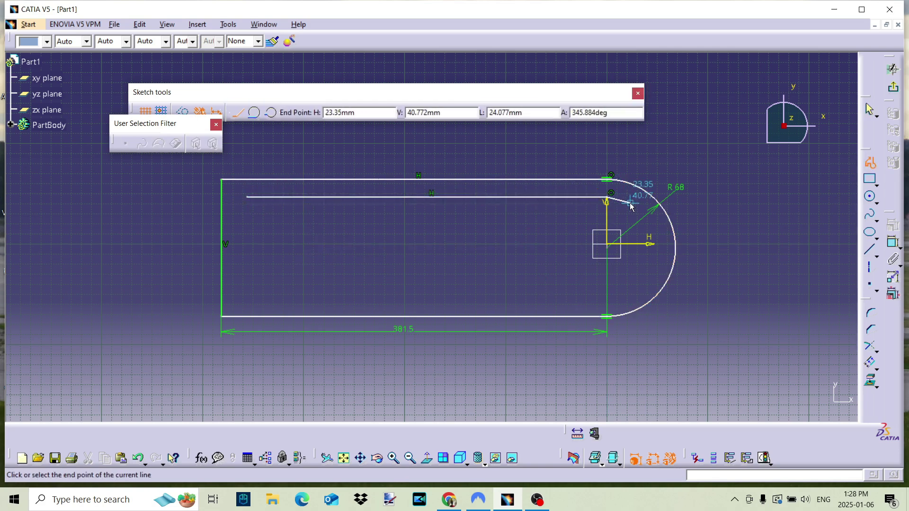
pyautogui.click(254, 113)
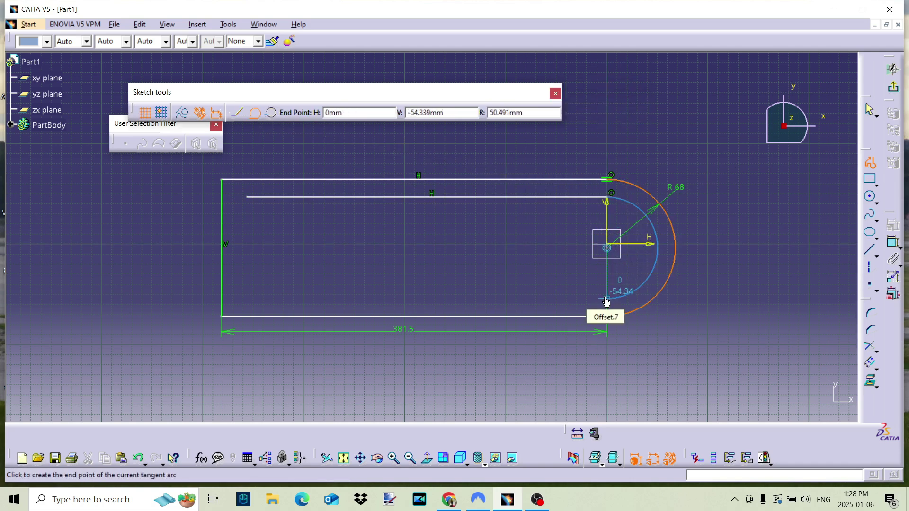
pyautogui.click(606, 299)
pyautogui.click(247, 299)
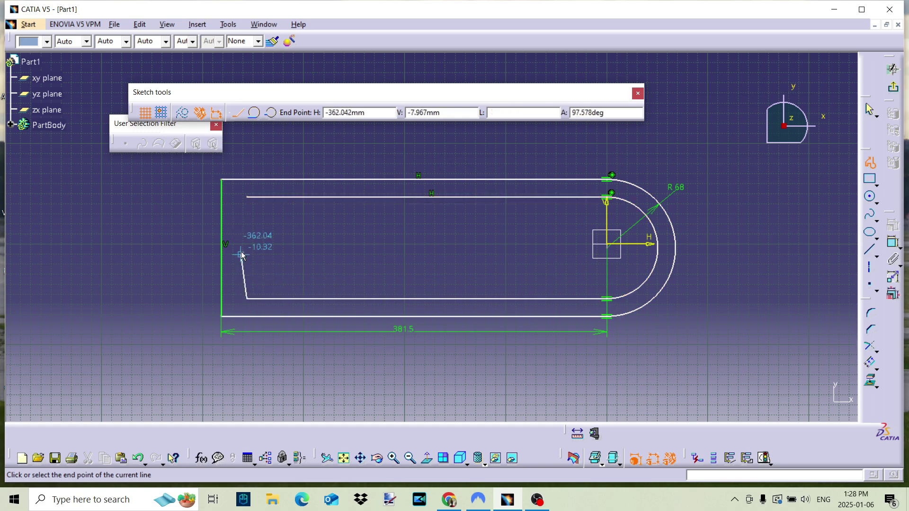
pyautogui.click(254, 198)
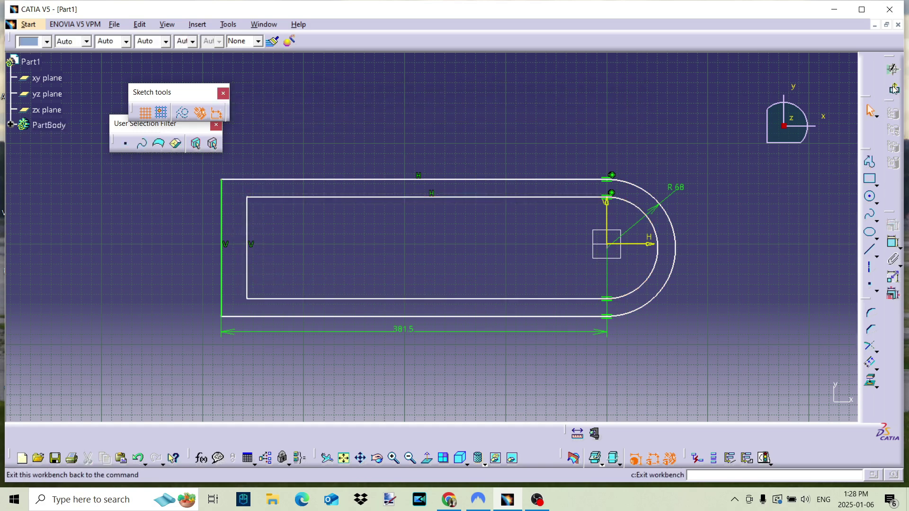
# Step: Dimension the gap between the outer and inner profiles' upper horizontal lines and the gap between their lower horizontal lines
pyautogui.click(893, 244)
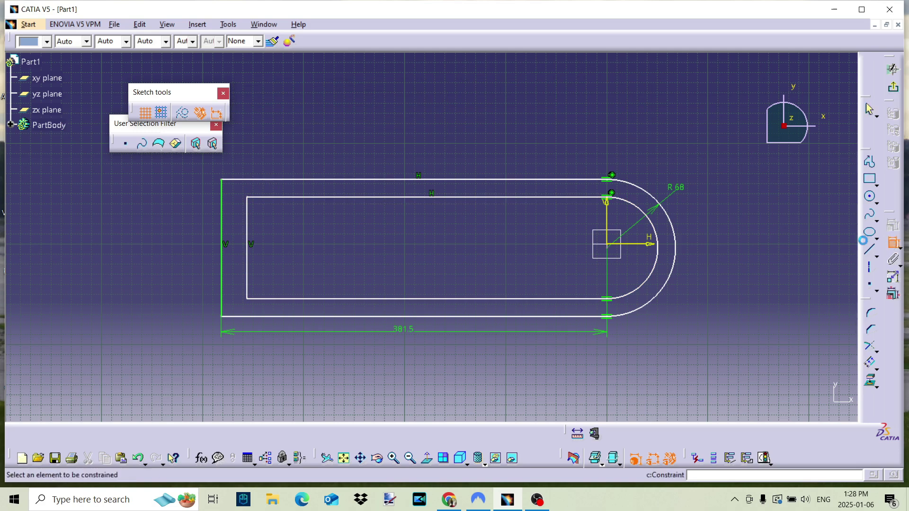
pyautogui.click(464, 197)
pyautogui.click(466, 180)
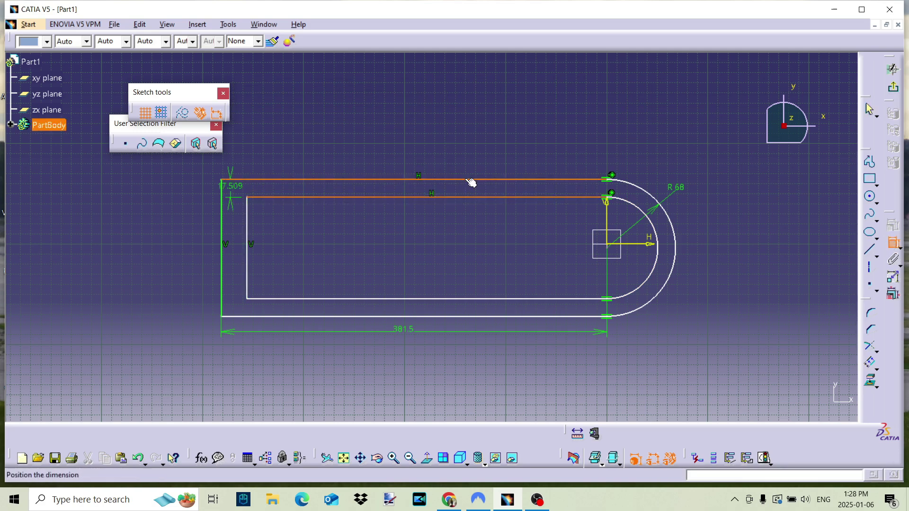
pyautogui.click(466, 151)
pyautogui.click(892, 243)
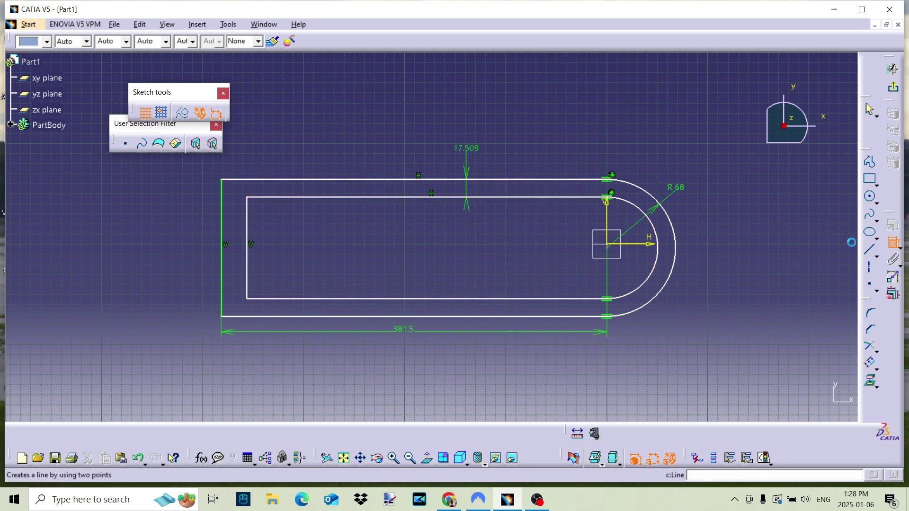
pyautogui.click(479, 299)
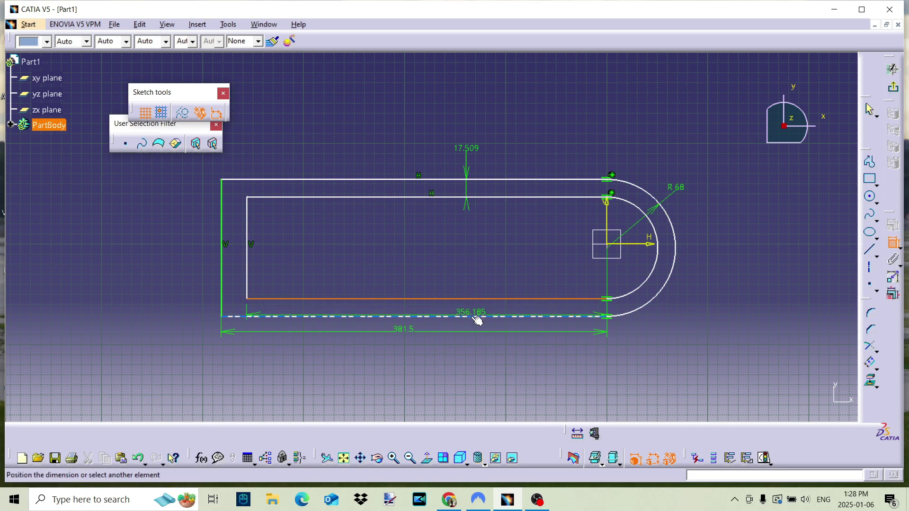
pyautogui.click(476, 317)
pyautogui.click(475, 375)
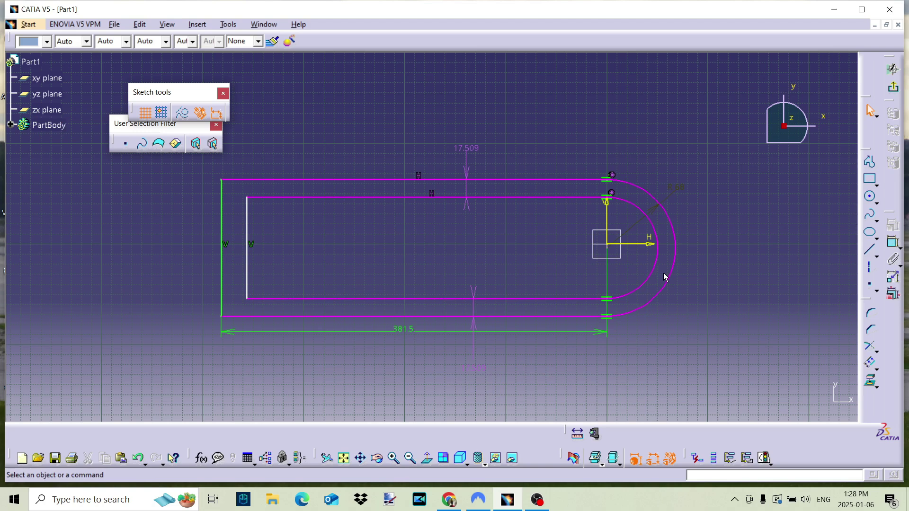
# Step: Delete the tangency constraint at the inner arc's lower end and dimension the inner arc's radius
pyautogui.rightClick(610, 305)
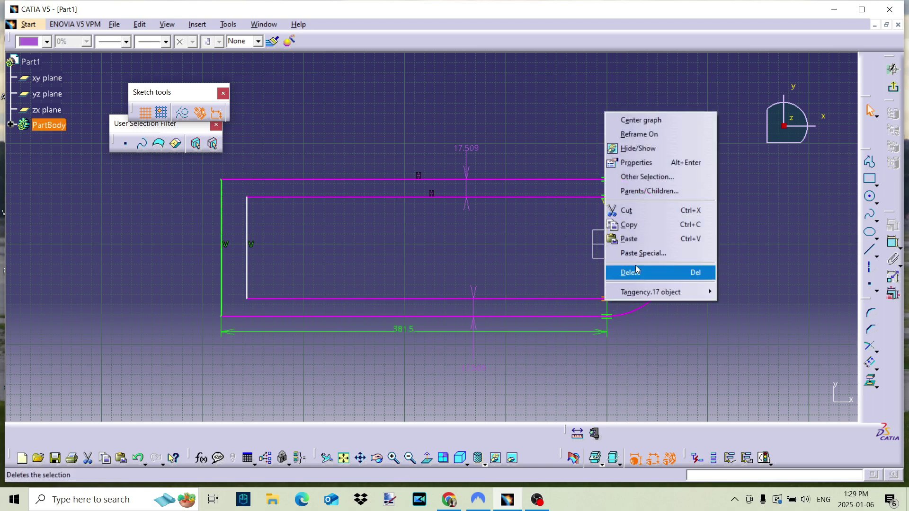
pyautogui.click(633, 274)
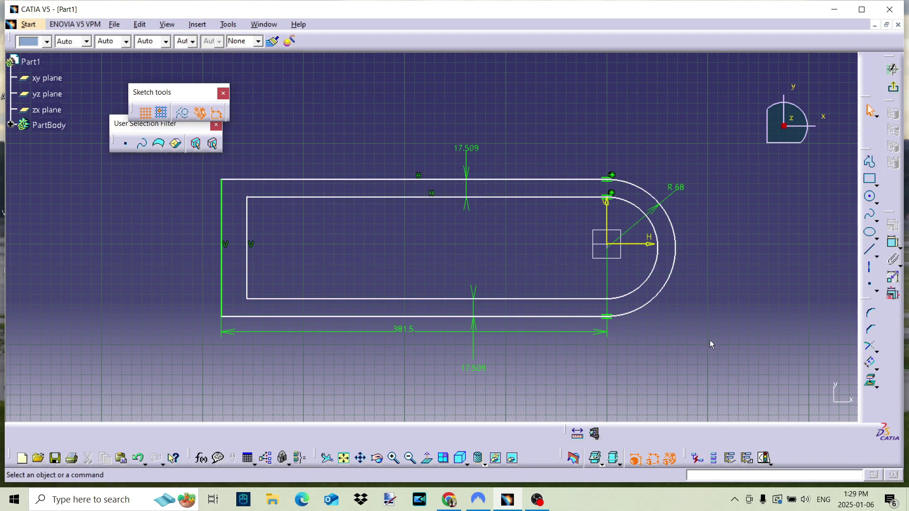
pyautogui.click(894, 242)
pyautogui.click(658, 278)
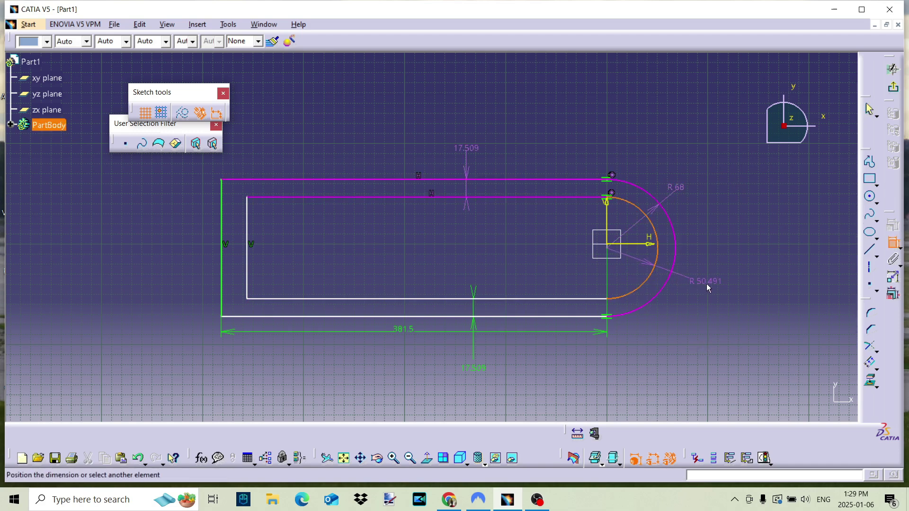
pyautogui.click(727, 283)
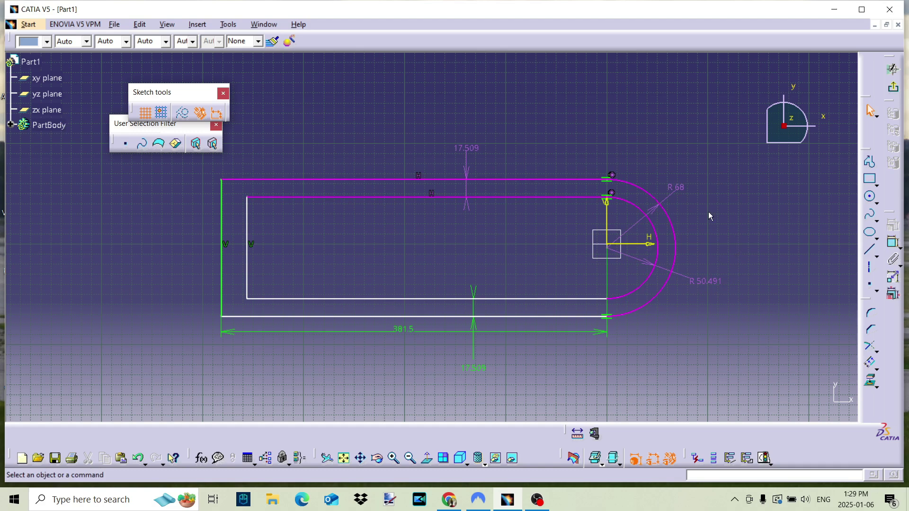
# Step: Delete the concentricity constraint of the arcs and the tangency constraint at the inner arc's upper end
pyautogui.rightClick(620, 195)
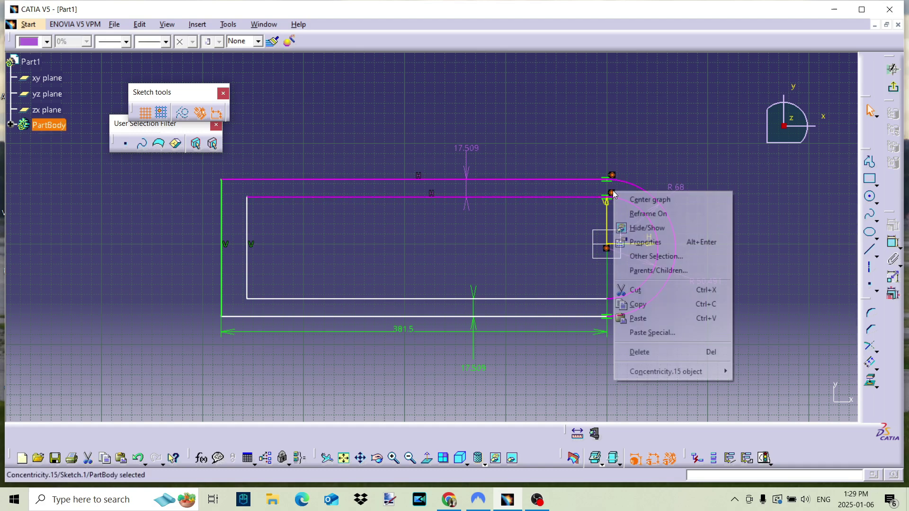
pyautogui.click(639, 351)
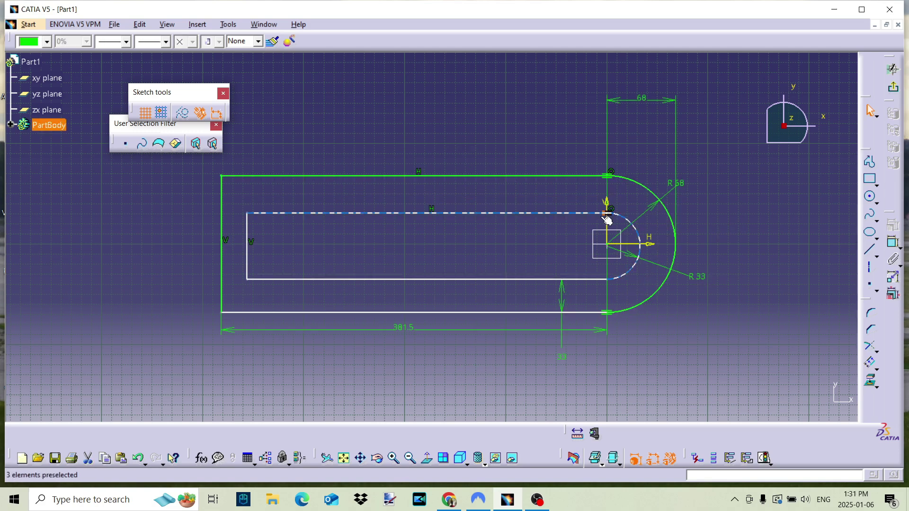
pyautogui.rightClick(604, 216)
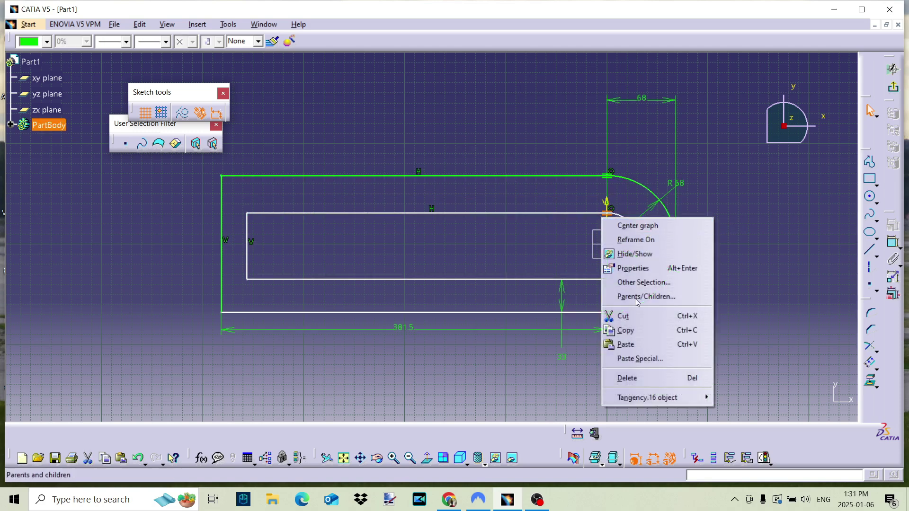
pyautogui.click(649, 379)
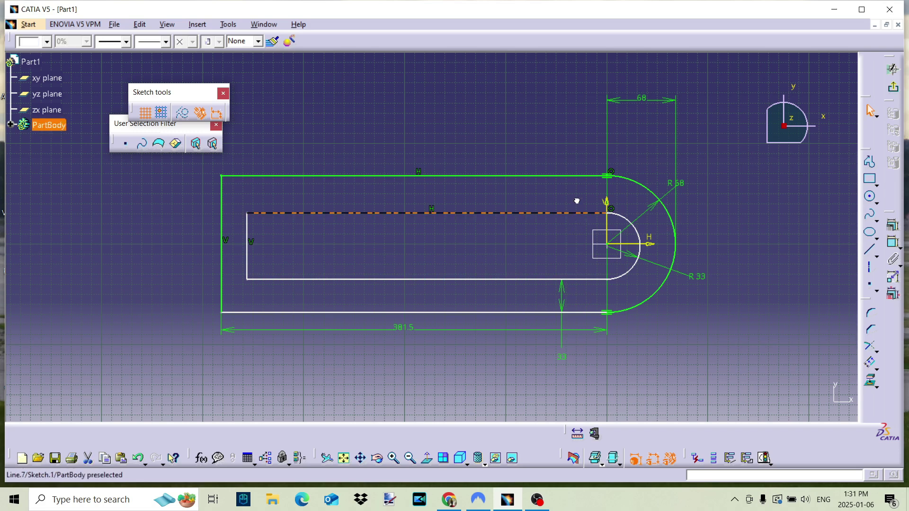
# Step: Delete the coincidence constraint at the inner arc's upper end and shift the inner profile's upper horizontal line slightly downward
pyautogui.moveTo(578, 213); pyautogui.dragTo(619, 216)
pyautogui.rightClick(612, 214)
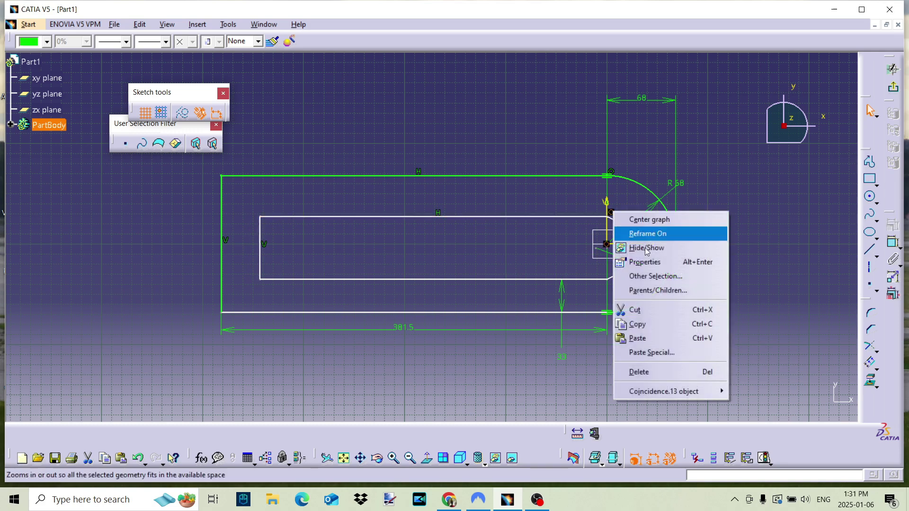
pyautogui.click(662, 372)
pyautogui.moveTo(589, 228)
pyautogui.mouseDown()
pyautogui.moveTo(590, 212)
pyautogui.moveTo(601, 218)
pyautogui.mouseUp()
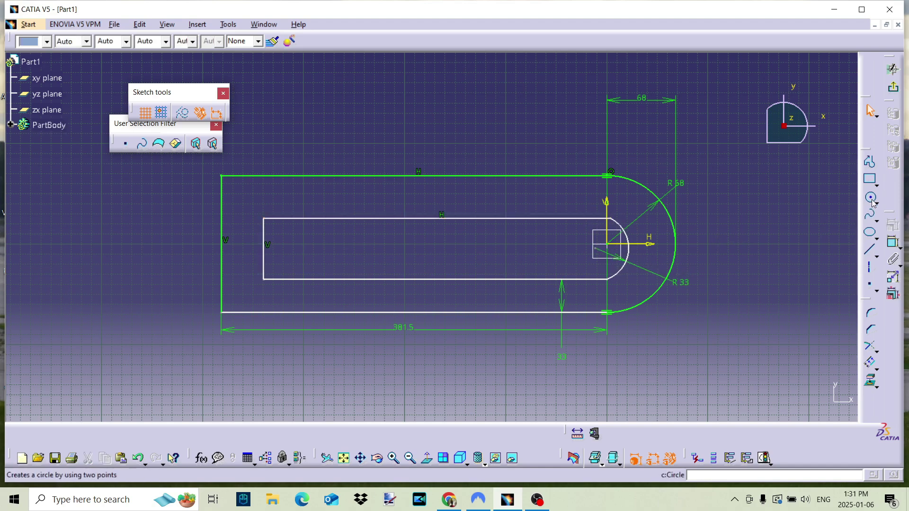
# Step: Round the junction of the inner profile's upper horizontal line and end arc with a 20 mm radius corner
pyautogui.moveTo(826, 319)
pyautogui.mouseDown(button='middle')
pyautogui.moveTo(726, 278)
pyautogui.moveTo(774, 221)
pyautogui.moveTo(471, 260)
pyautogui.moveTo(615, 260)
pyautogui.moveTo(468, 286)
pyautogui.mouseUp(button='middle')
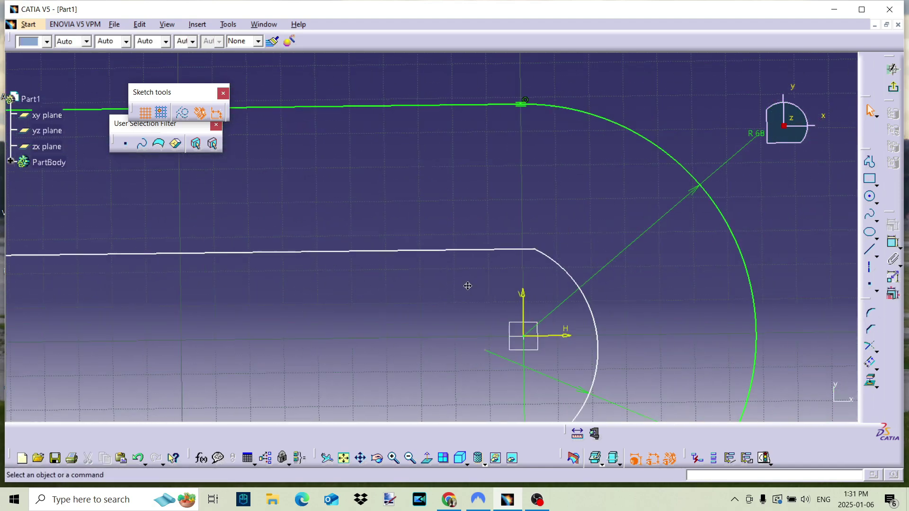
pyautogui.click(871, 313)
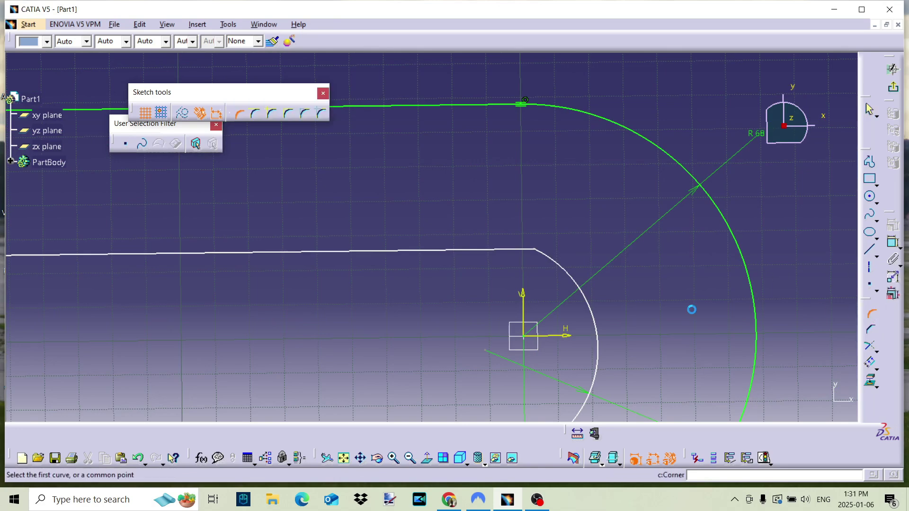
pyautogui.click(521, 251)
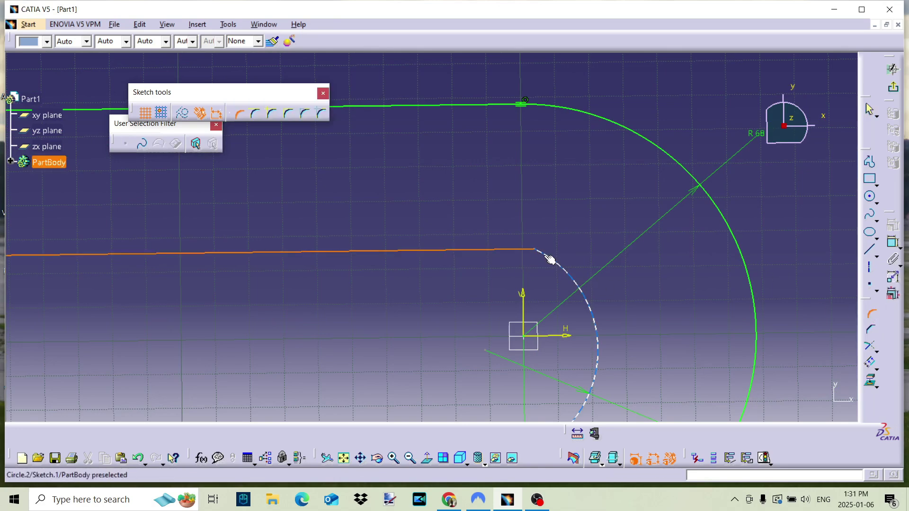
pyautogui.click(556, 261)
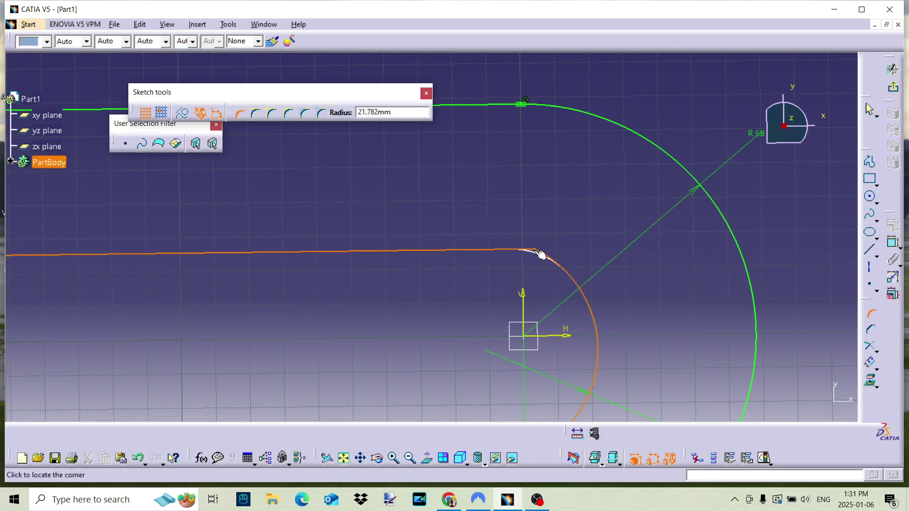
pyautogui.click(542, 256)
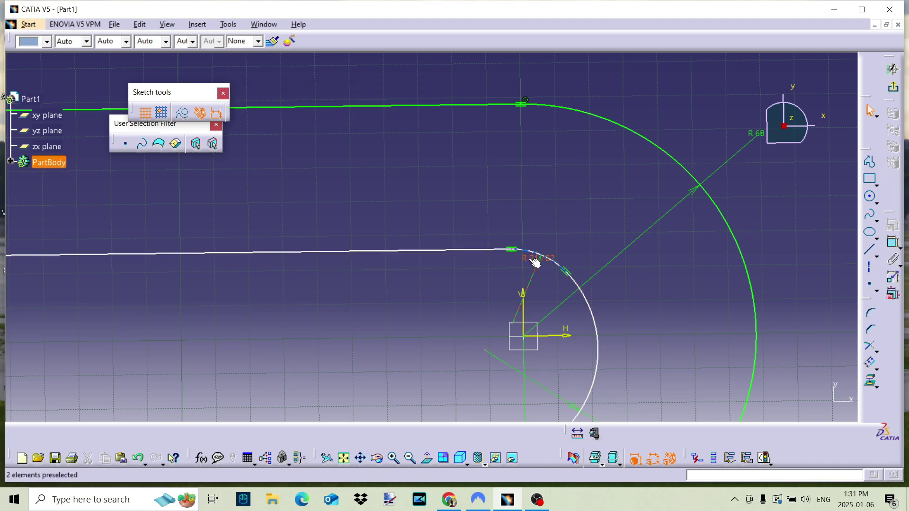
pyautogui.doubleClick(531, 263)
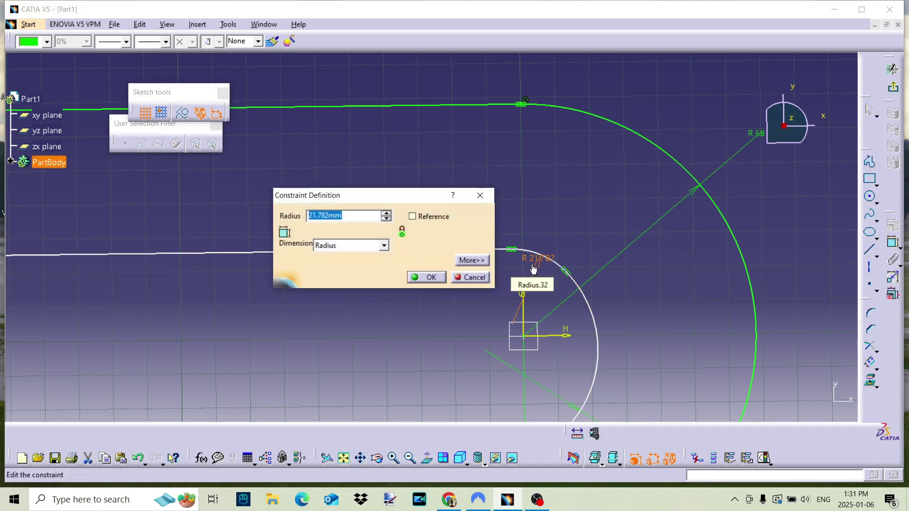
pyautogui.write('20')
pyautogui.press('Return')
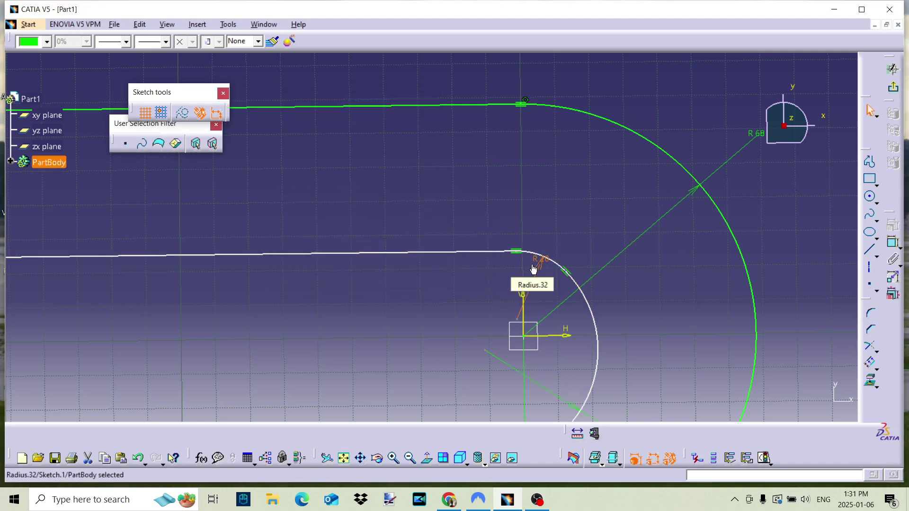
# Step: Constrain the inner profile's lower horizontal line to be tangent to the inner end arc
pyautogui.moveTo(598, 280); pyautogui.dragTo(629, 160, button='middle')
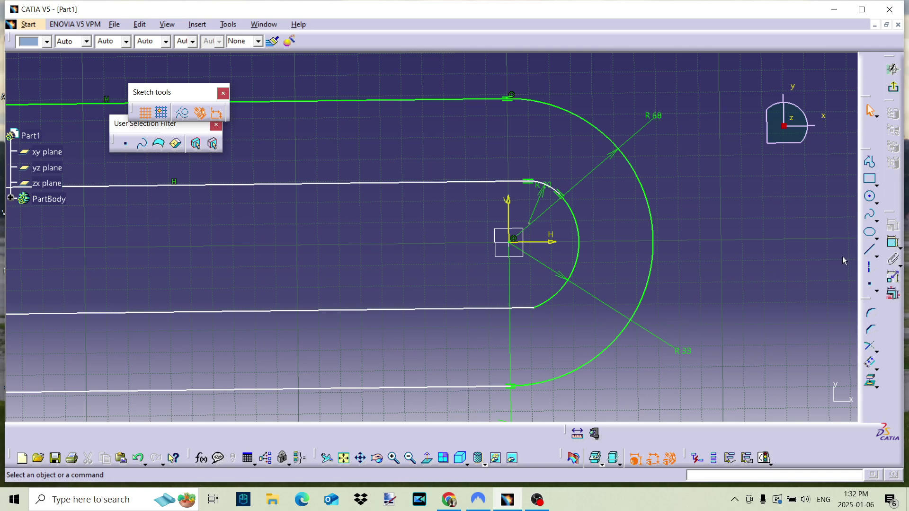
pyautogui.click(890, 247)
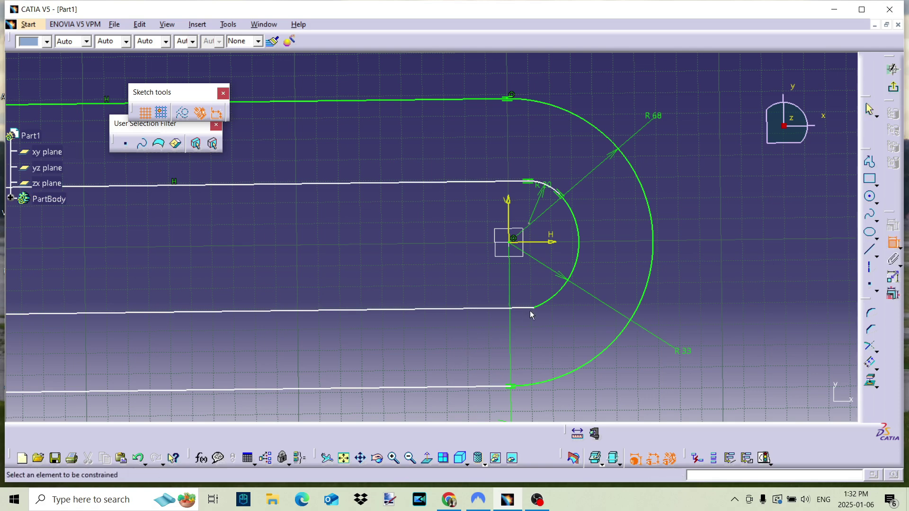
pyautogui.click(545, 301)
pyautogui.click(495, 311)
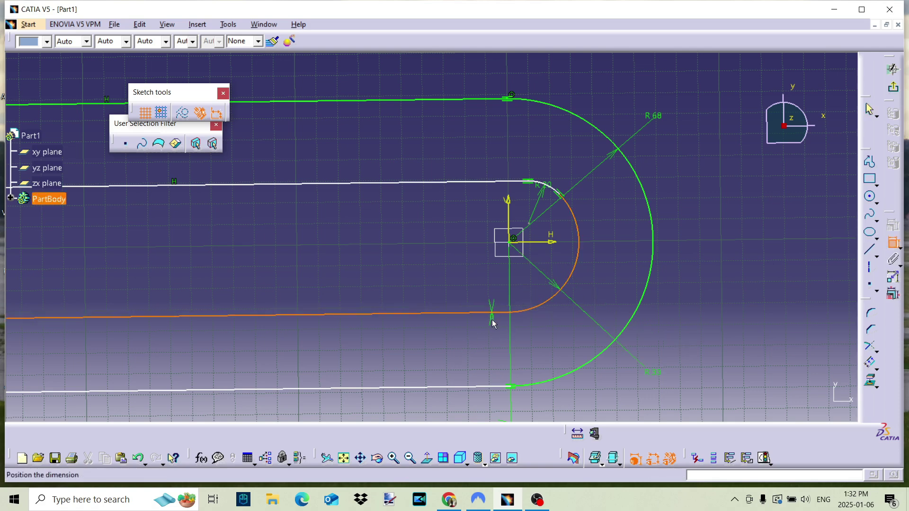
pyautogui.rightClick(490, 323)
pyautogui.click(511, 378)
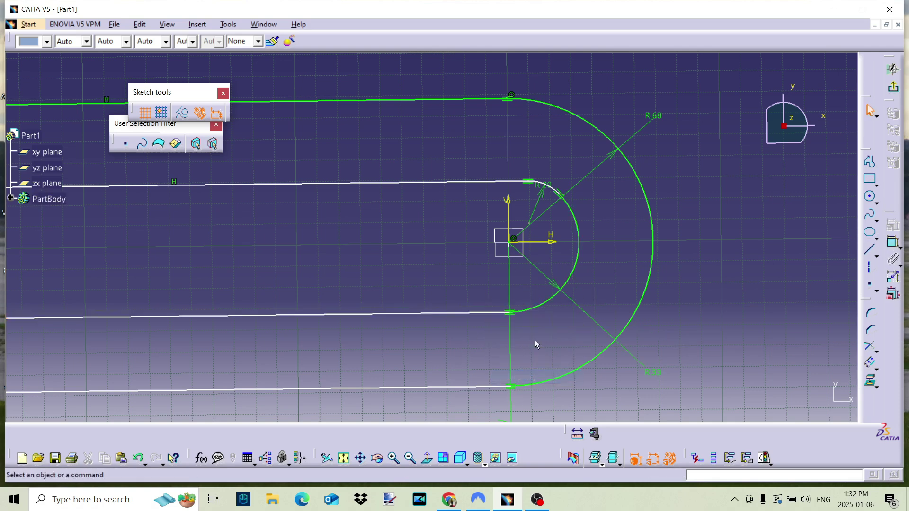
# Step: Dimension the gap between the outer and inner profiles' upper horizontal lines and set it to 40 mm
pyautogui.moveTo(584, 190); pyautogui.dragTo(668, 203, button='middle')
pyautogui.click(667, 203)
pyautogui.moveTo(668, 202)
pyautogui.mouseDown(button='middle')
pyautogui.moveTo(649, 223)
pyautogui.moveTo(641, 265)
pyautogui.mouseUp(button='middle')
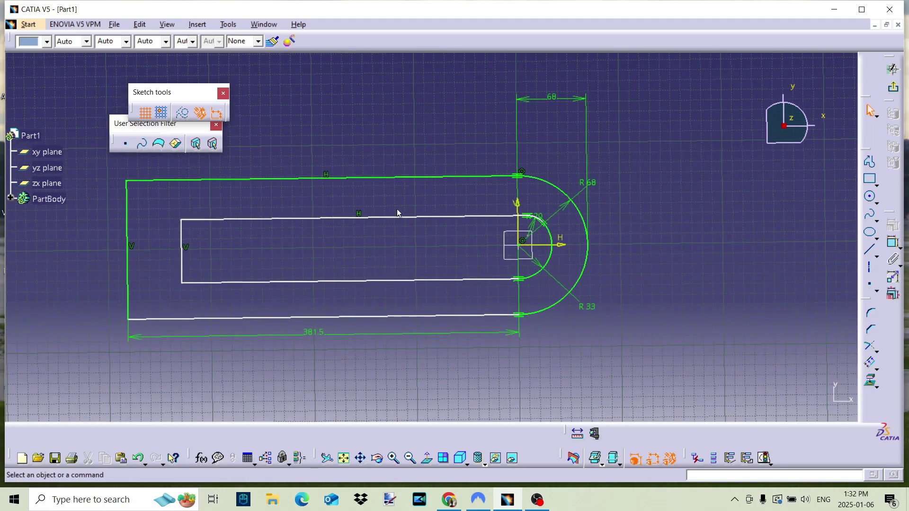
pyautogui.click(893, 242)
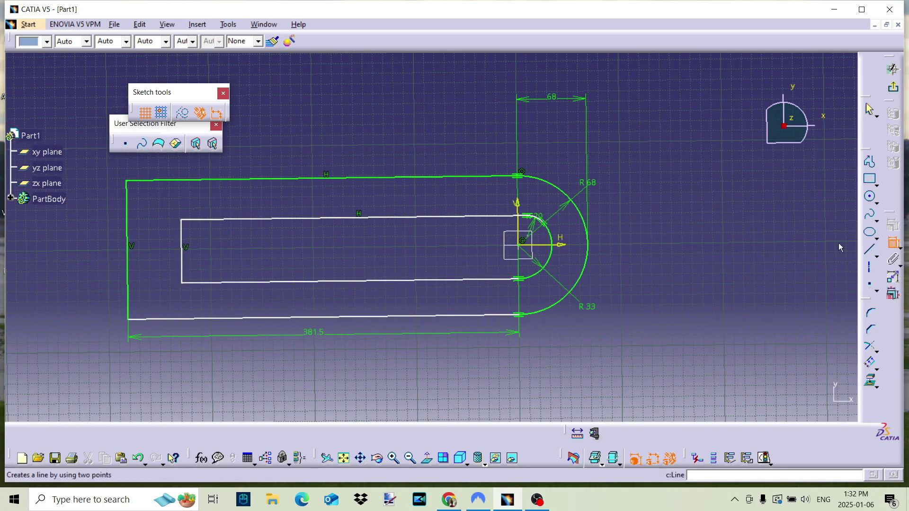
pyautogui.click(444, 217)
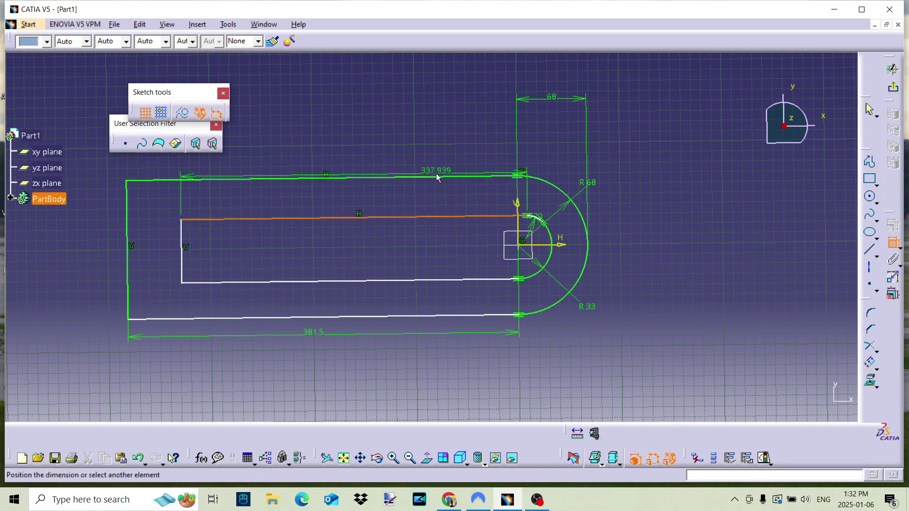
pyautogui.click(441, 179)
pyautogui.click(436, 152)
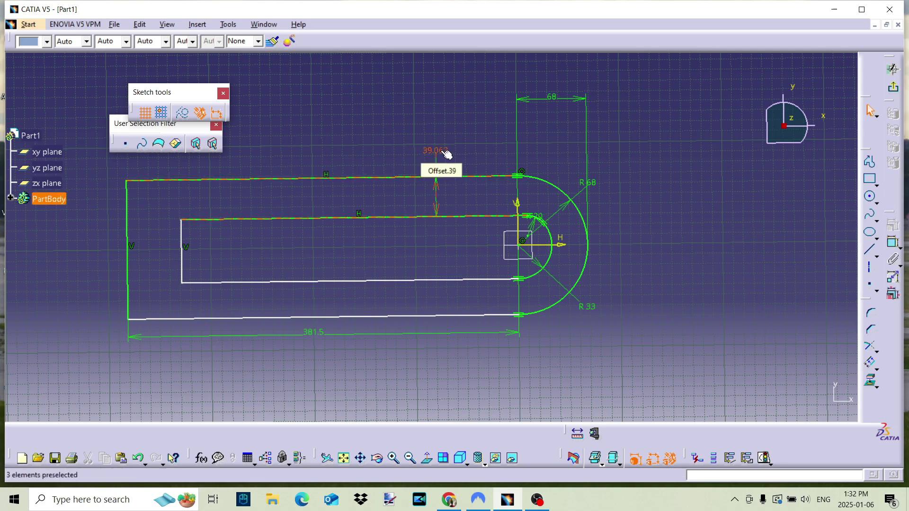
pyautogui.doubleClick(446, 154)
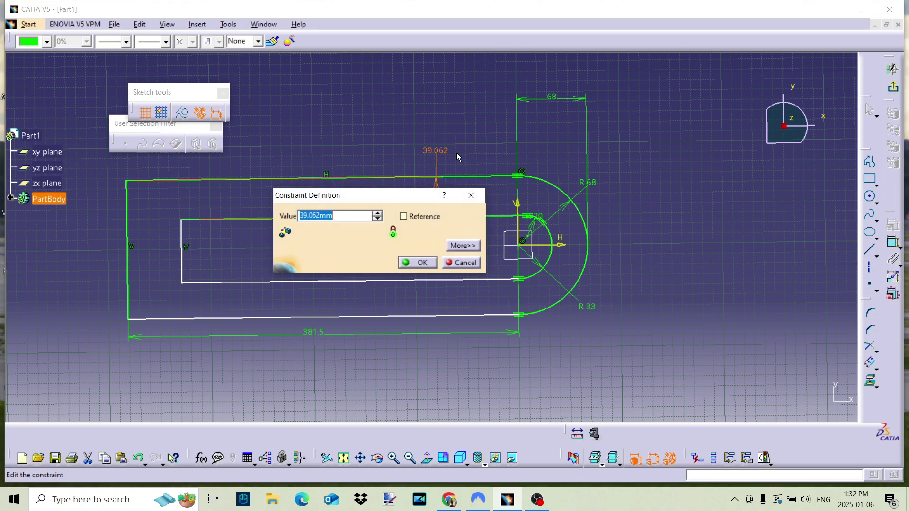
pyautogui.write('40')
pyautogui.press('Return')
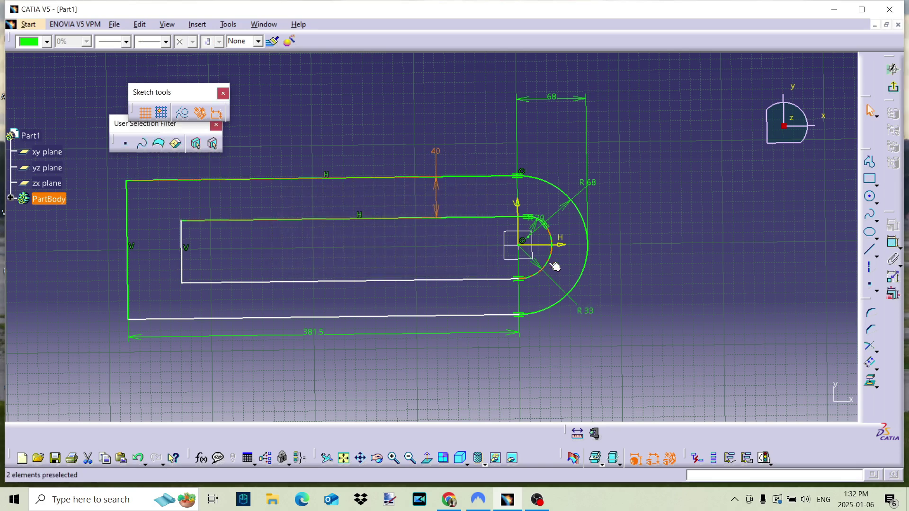
# Step: Draw a horizontal line inside the outer profile that crosses the inner profile's vertical end line
pyautogui.click(441, 284)
pyautogui.click(805, 314)
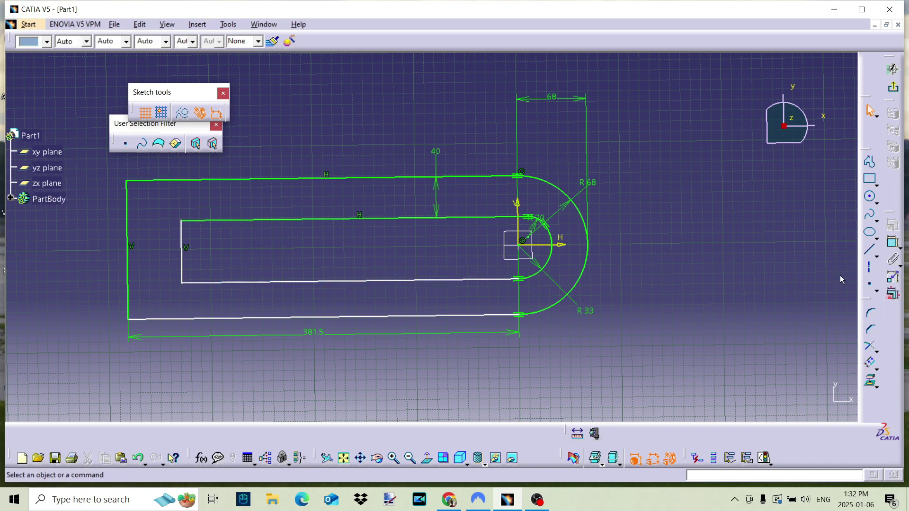
pyautogui.click(869, 251)
pyautogui.click(159, 260)
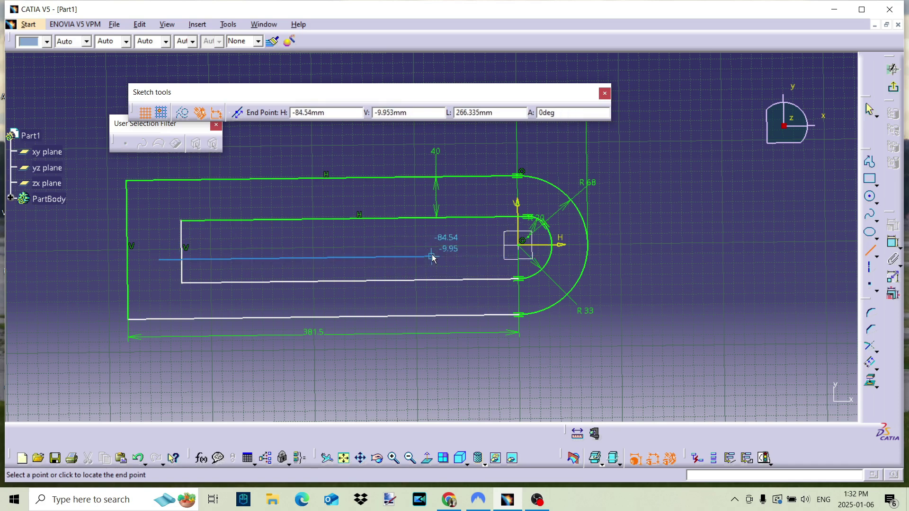
pyautogui.click(281, 259)
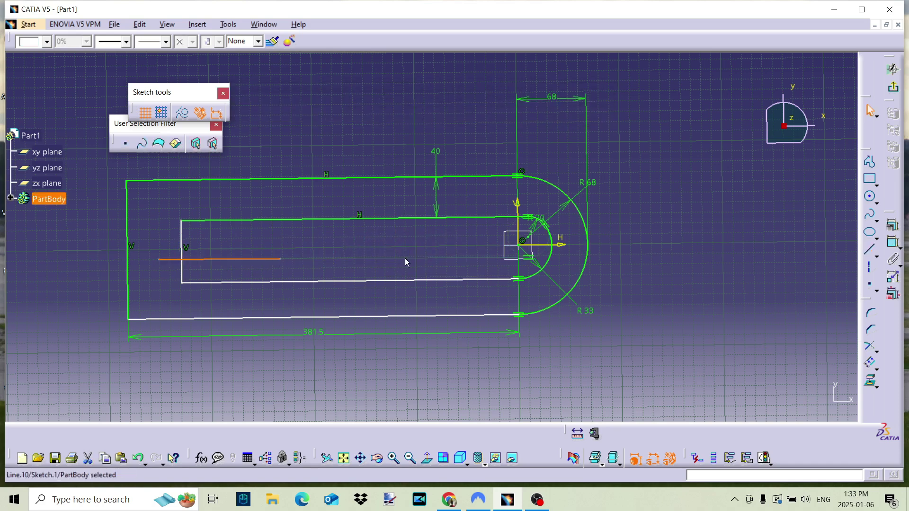
# Step: Delete the unwanted constraint on the new horizontal line and dimension the line 40 mm from the outer profile's lower line
pyautogui.rightClick(534, 258)
pyautogui.click(553, 416)
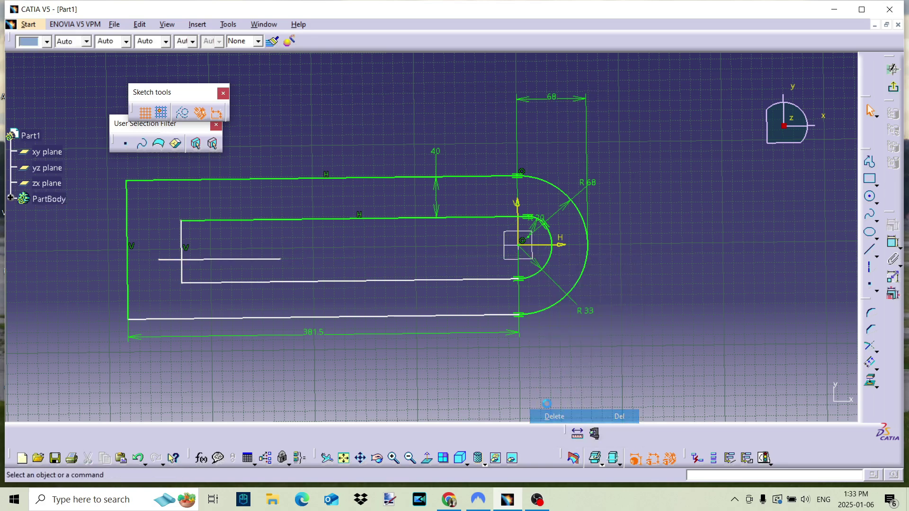
pyautogui.click(893, 243)
pyautogui.click(244, 259)
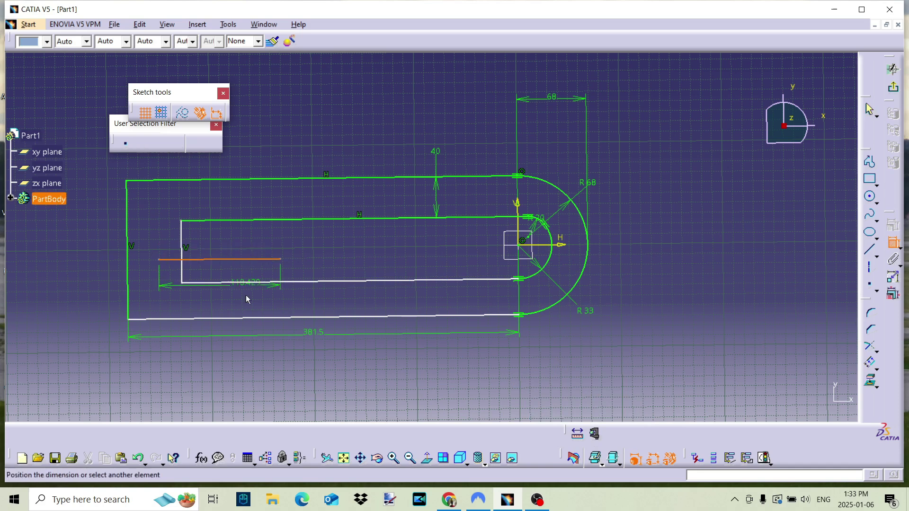
pyautogui.click(255, 319)
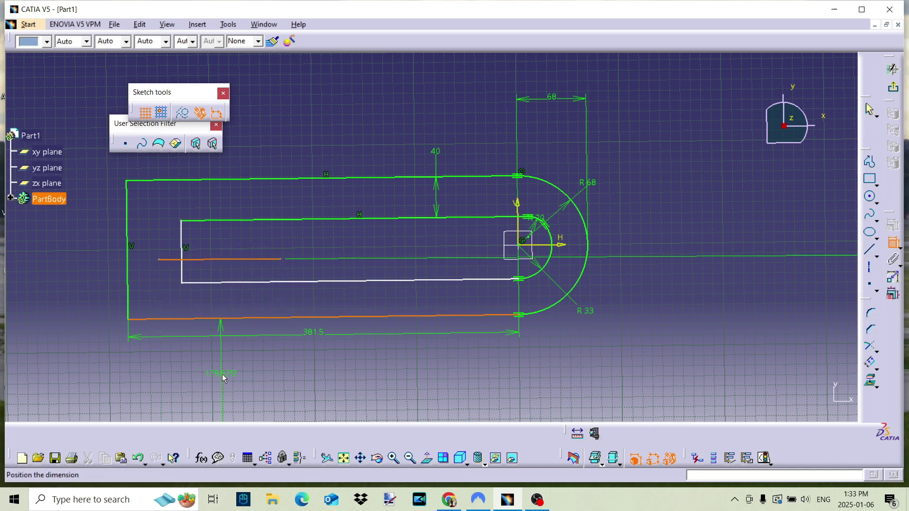
pyautogui.rightClick(226, 304)
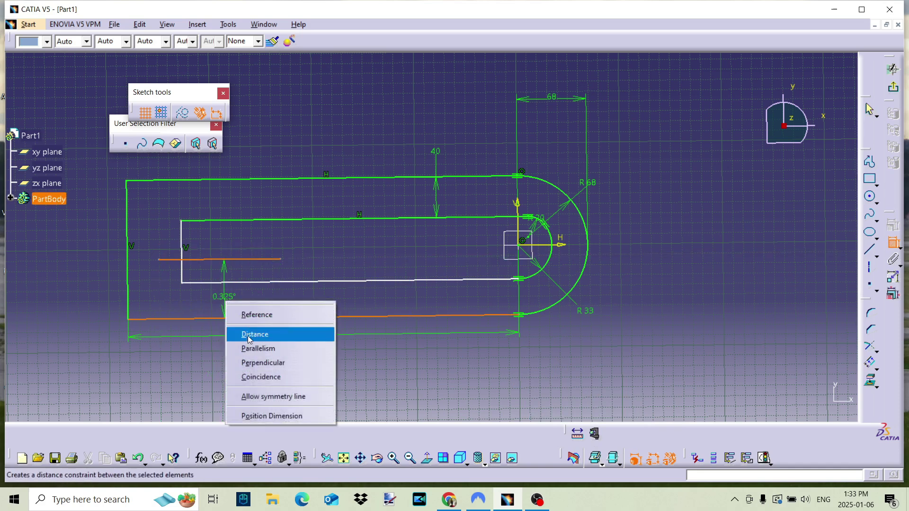
pyautogui.click(248, 335)
pyautogui.click(238, 296)
pyautogui.doubleClick(241, 296)
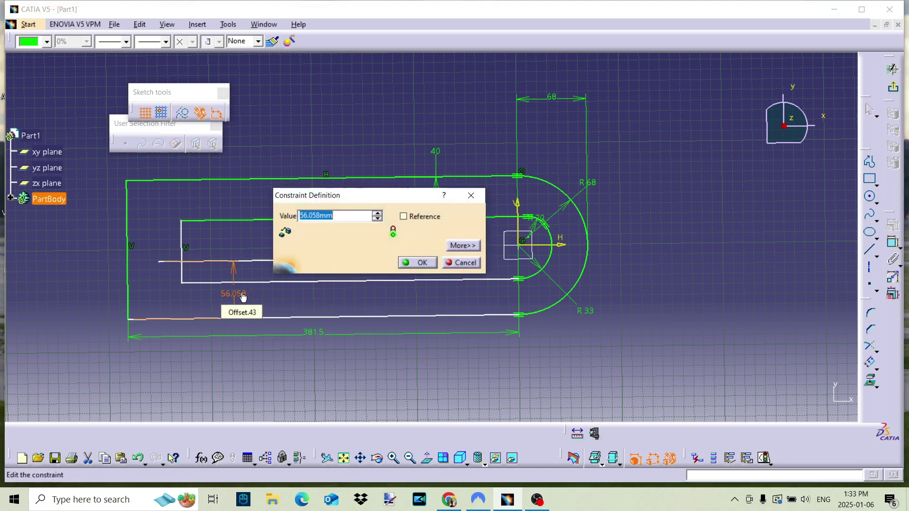
pyautogui.write('40')
pyautogui.press('Return')
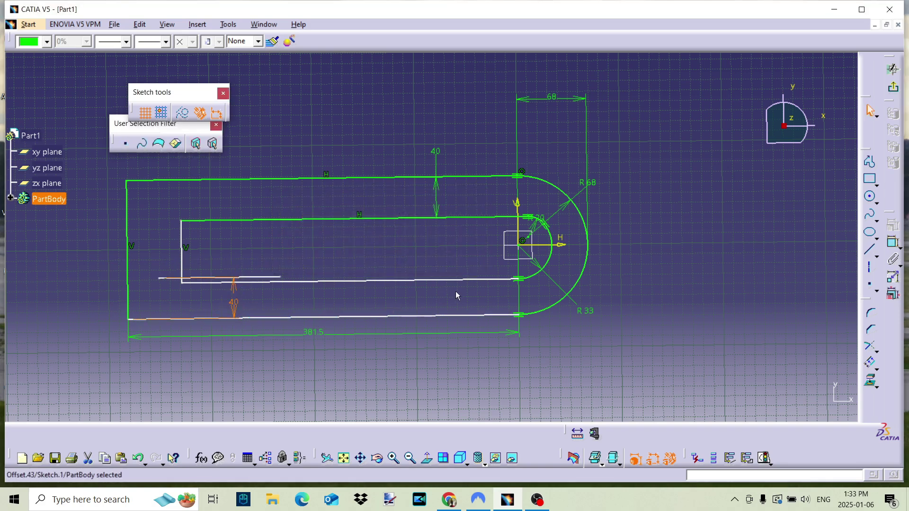
# Step: Trim the new horizontal line and the inner vertical end line to a corner, and stretch the line's free end toward the rounded end
pyautogui.click(498, 316)
pyautogui.click(870, 346)
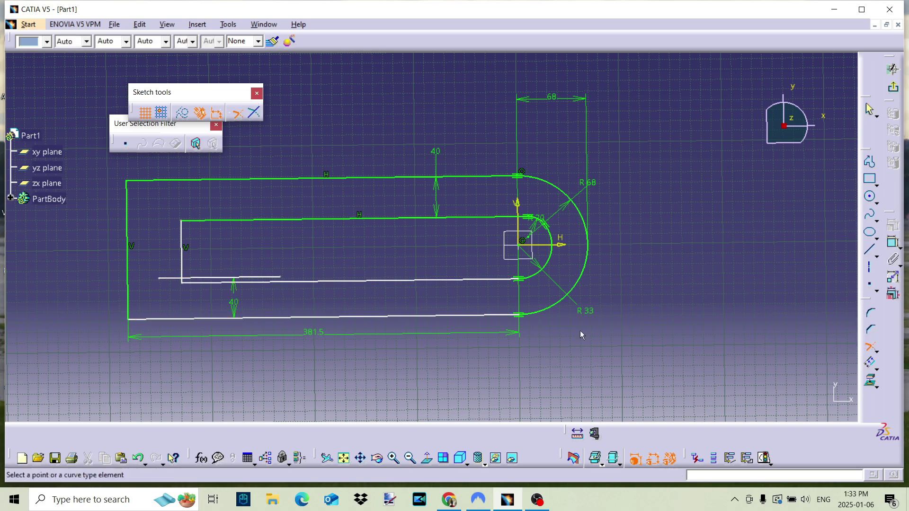
pyautogui.click(201, 279)
pyautogui.click(278, 279)
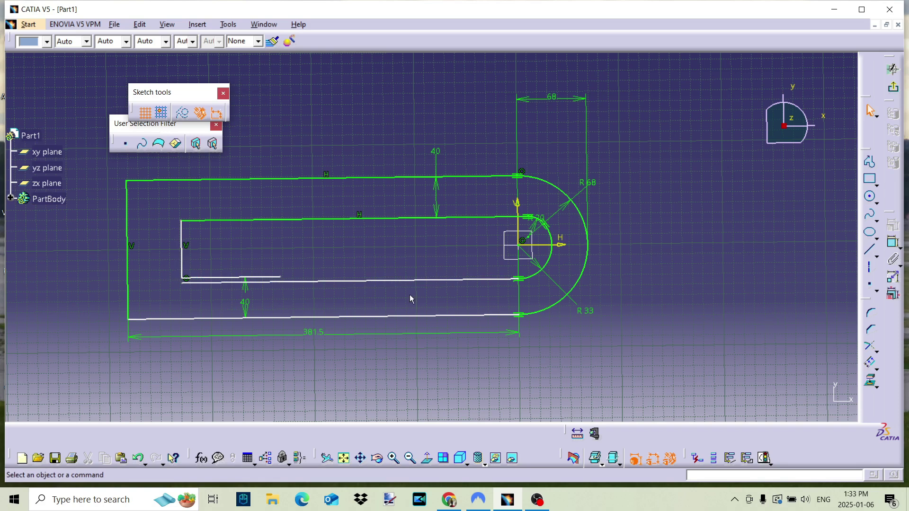
pyautogui.moveTo(286, 280); pyautogui.dragTo(393, 276)
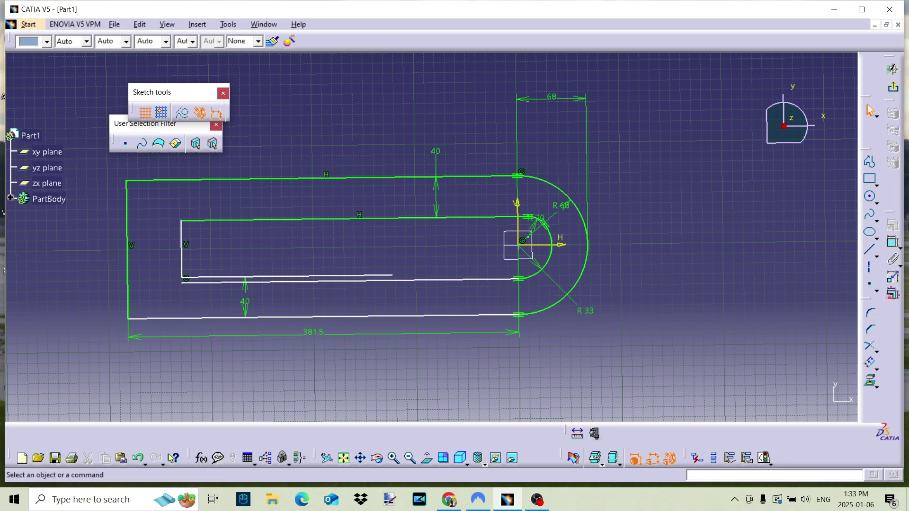
# Step: Constrain the outer profile's upper and lower lines to be parallel
pyautogui.click(893, 242)
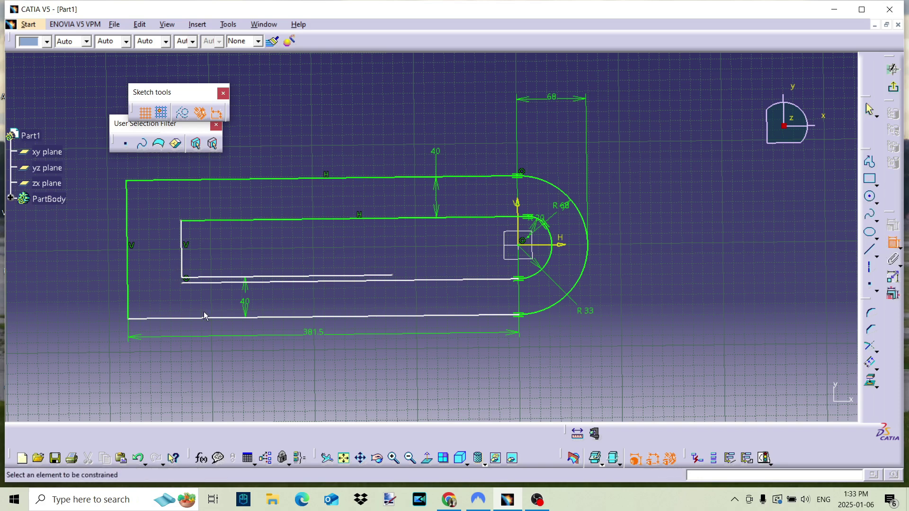
pyautogui.click(193, 317)
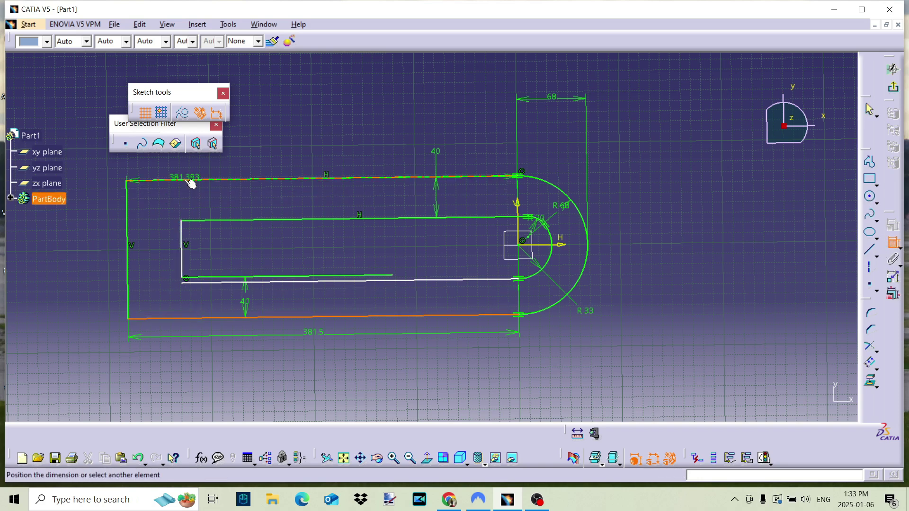
pyautogui.click(190, 181)
pyautogui.rightClick(102, 247)
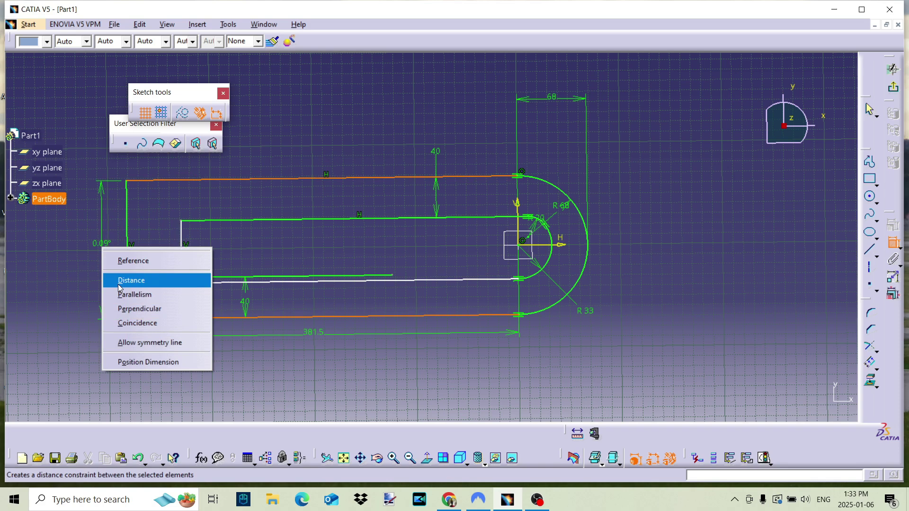
pyautogui.click(119, 284)
pyautogui.rightClick(93, 248)
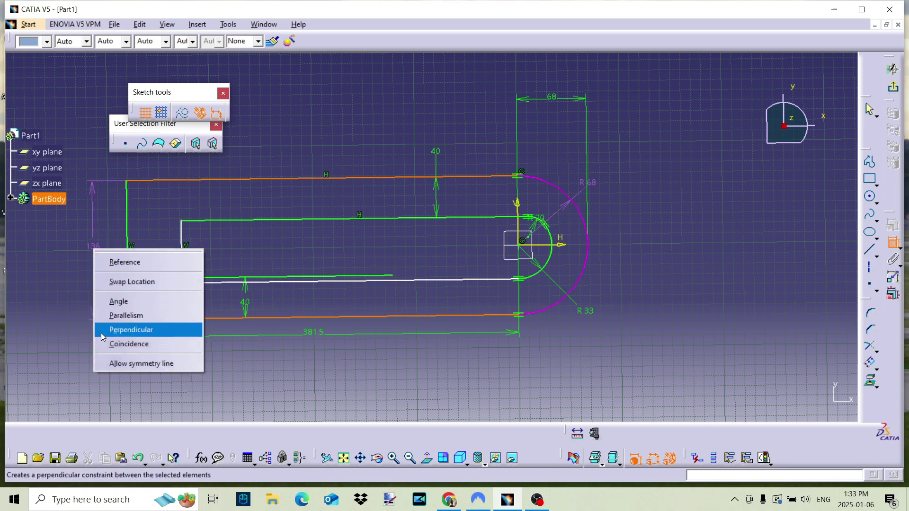
pyautogui.click(106, 318)
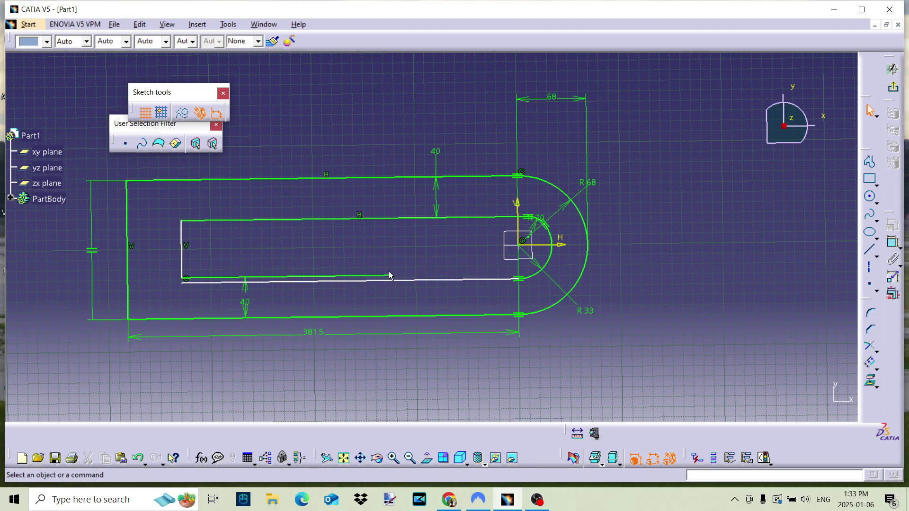
# Step: Draw a short slanted line crossing both the new horizontal line's free end and the inner profile's original lower line
pyautogui.scroll(1, 532, 316)
pyautogui.moveTo(532, 315); pyautogui.dragTo(549, 222, button='middle')
pyautogui.click(532, 316)
pyautogui.moveTo(539, 266); pyautogui.dragTo(628, 250, button='middle')
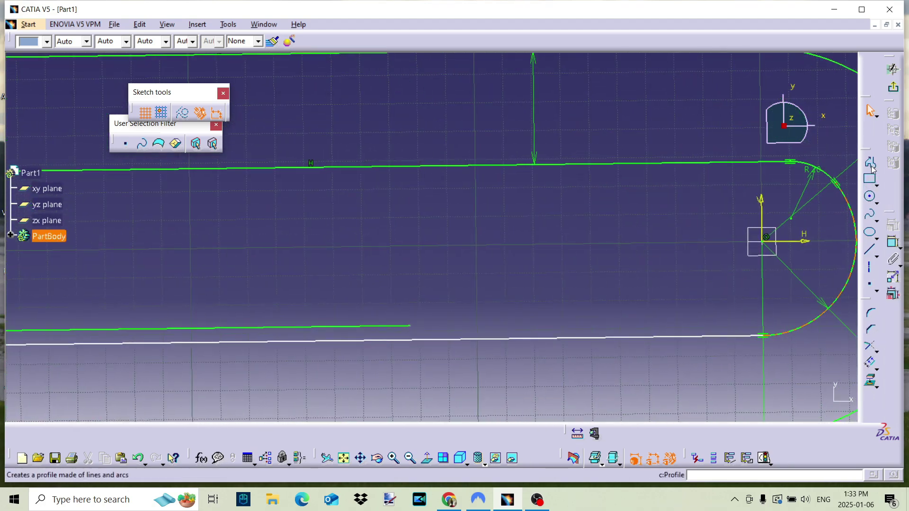
pyautogui.click(871, 254)
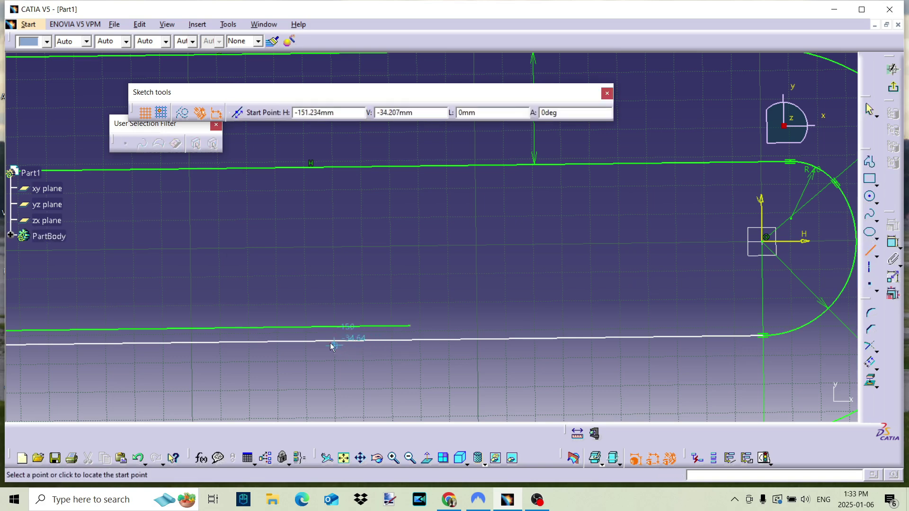
pyautogui.click(373, 304)
pyautogui.click(439, 356)
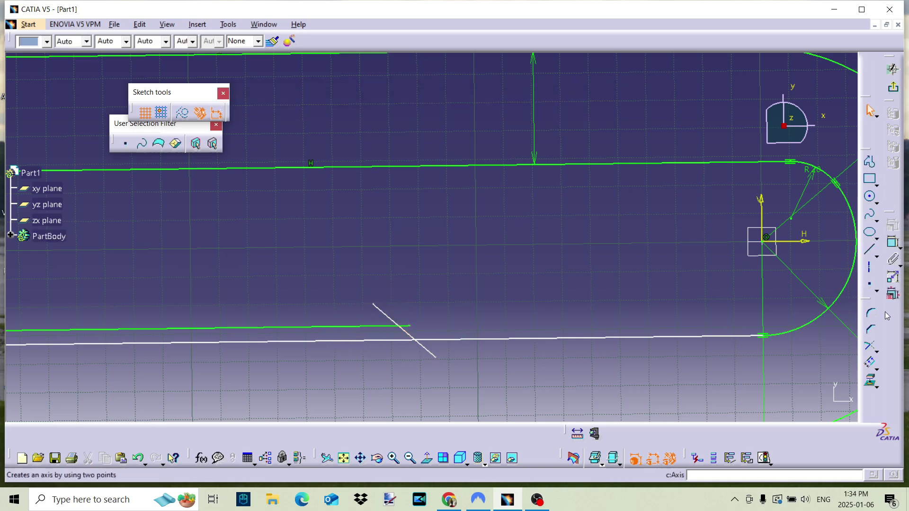
# Step: Trim the slanted line against both inner lower lines so that it joins them as a small step
pyautogui.click(870, 346)
pyautogui.click(432, 341)
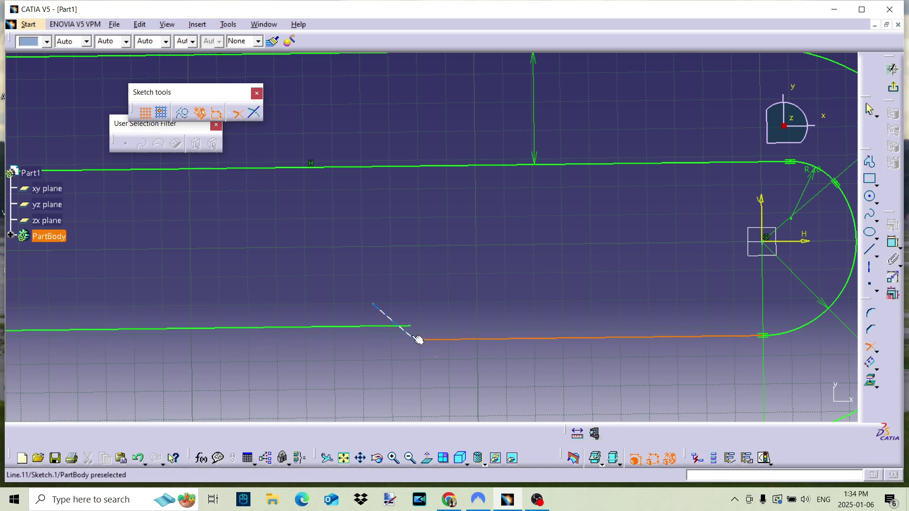
pyautogui.click(416, 340)
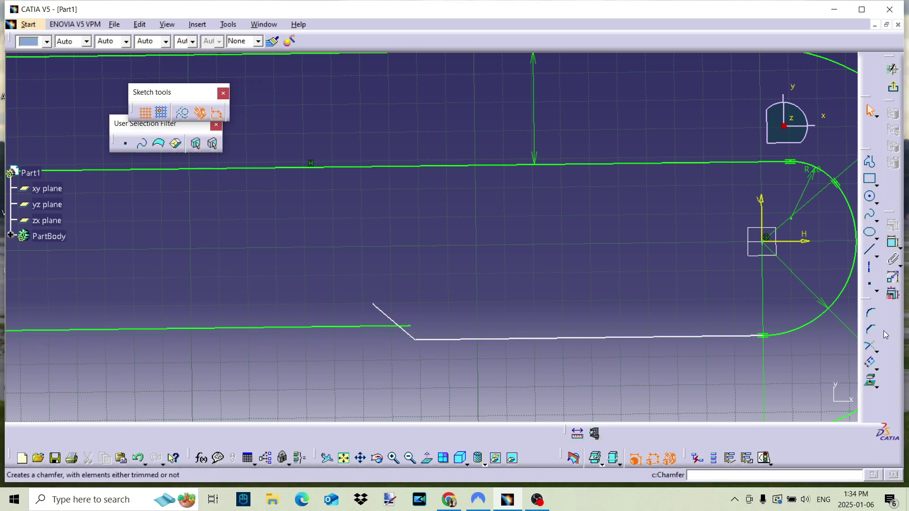
pyautogui.click(866, 349)
pyautogui.click(375, 326)
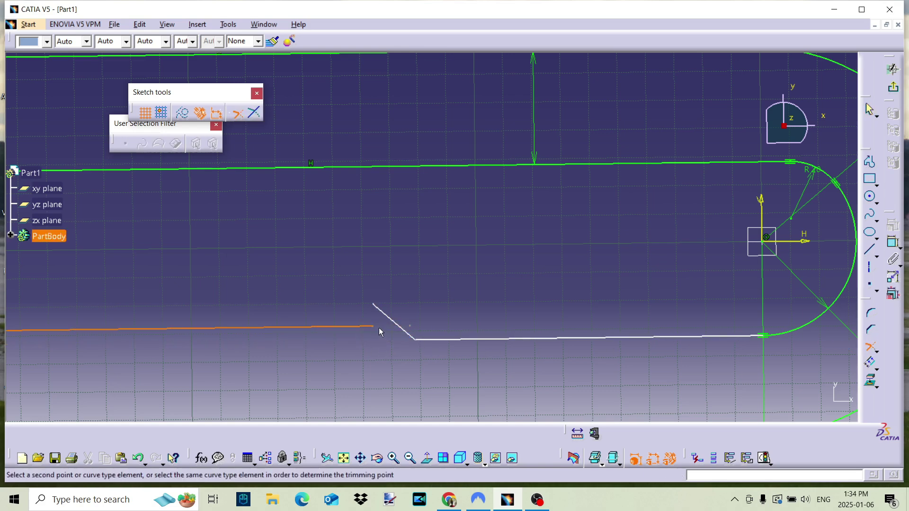
pyautogui.click(408, 338)
pyautogui.moveTo(546, 310); pyautogui.dragTo(550, 381, button='middle')
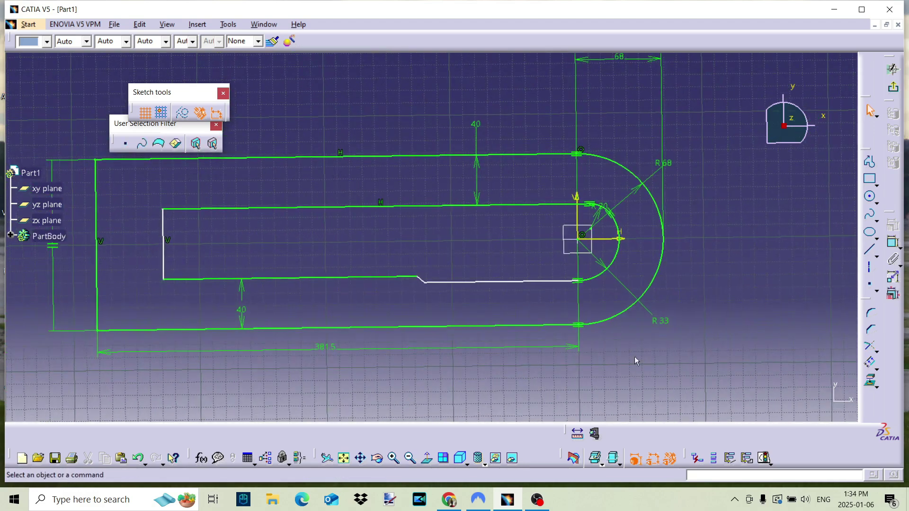
# Step: Dimension the inner lower line between the slanted step and the end arc and set its length to 107 mm
pyautogui.click(892, 243)
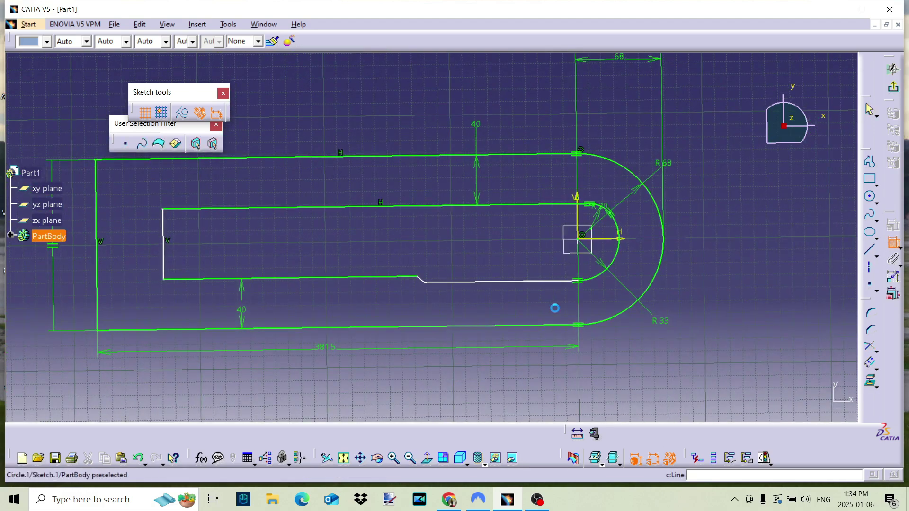
pyautogui.click(511, 283)
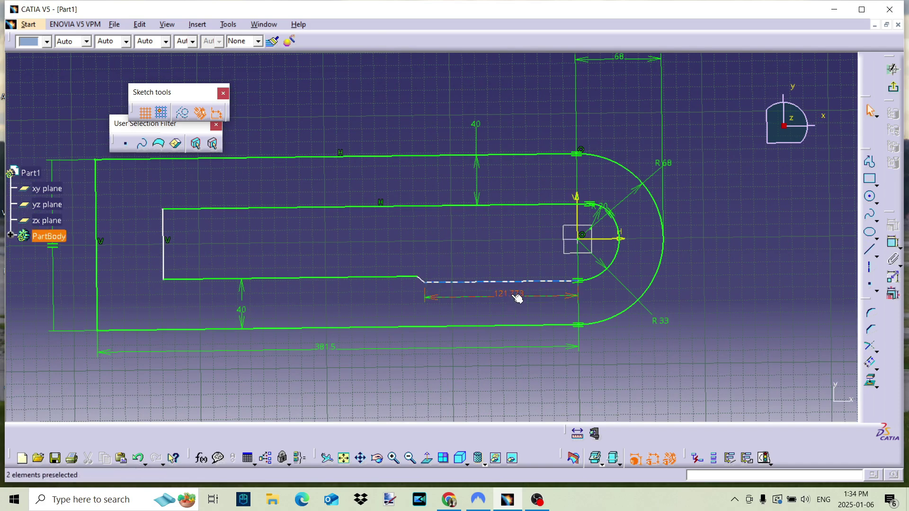
pyautogui.doubleClick(518, 298)
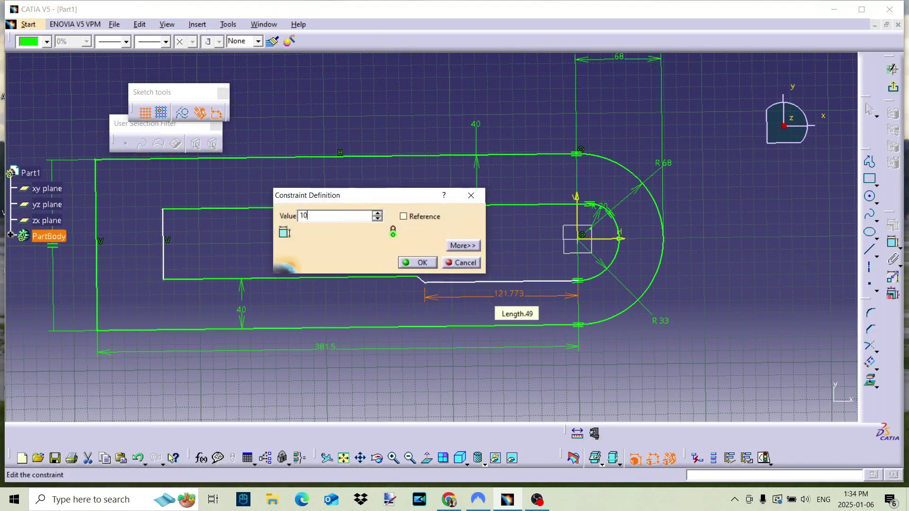
pyautogui.press('Return')
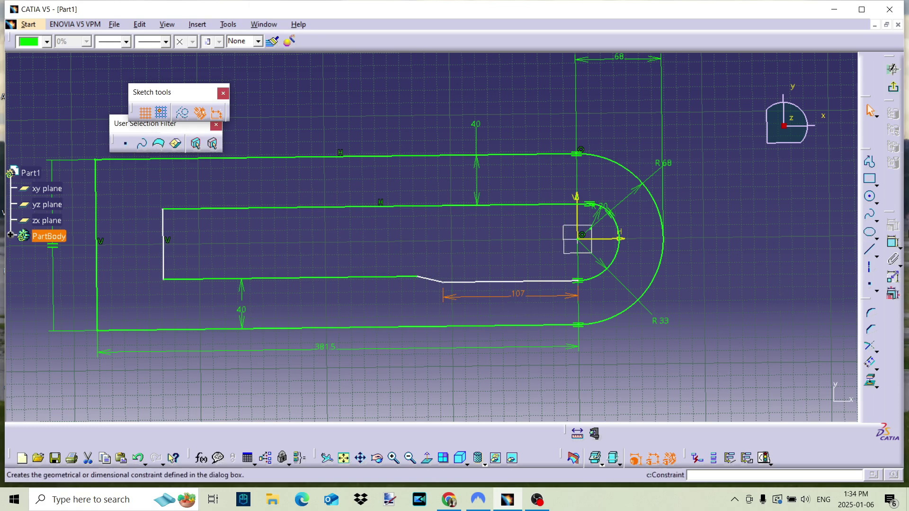
# Step: Dimension the horizontal distance between the slanted line's two endpoints and set it to 7 mm
pyautogui.click(870, 249)
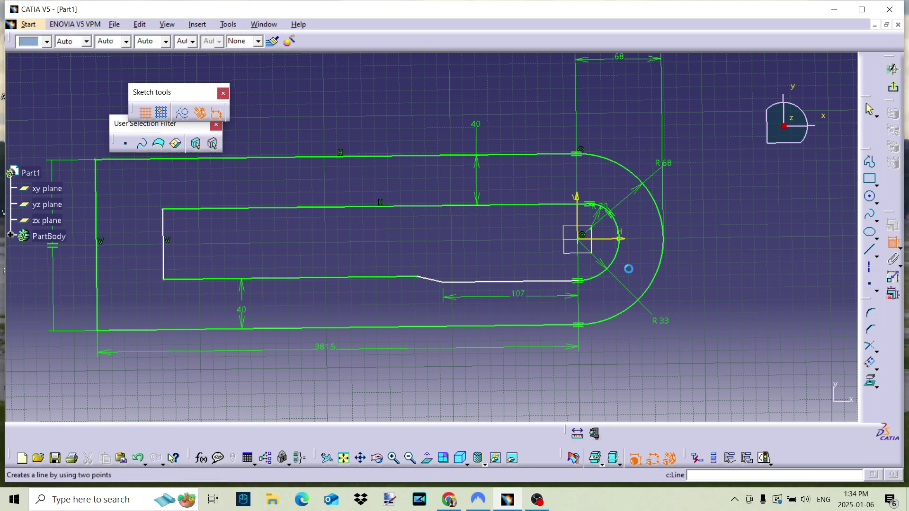
pyautogui.click(444, 283)
pyautogui.click(423, 284)
pyautogui.rightClick(425, 303)
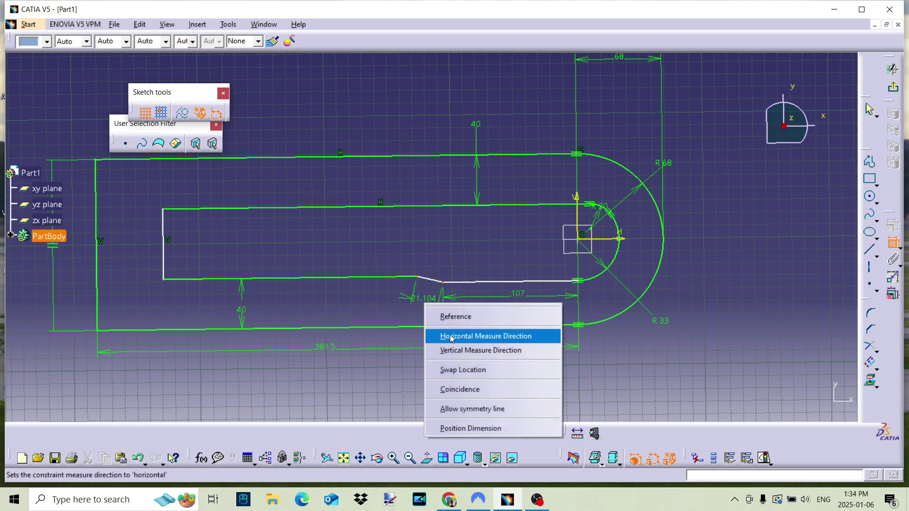
pyautogui.click(454, 350)
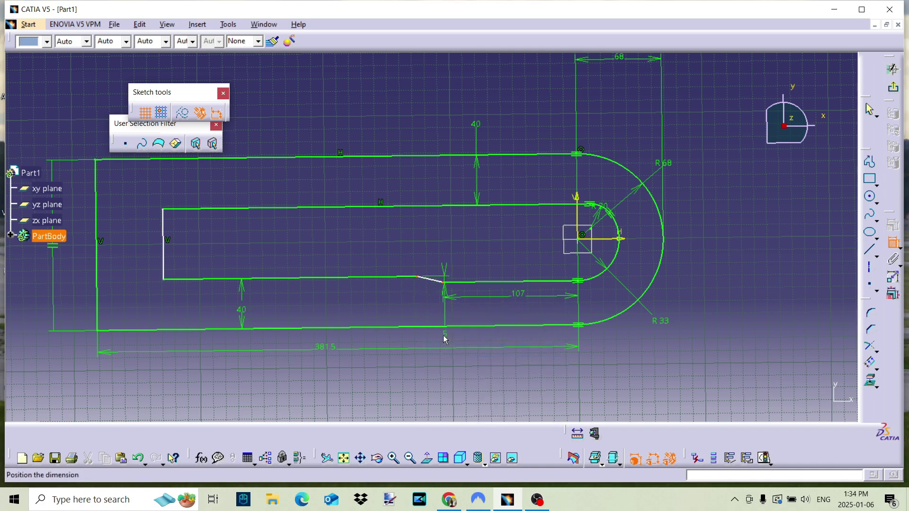
pyautogui.rightClick(426, 311)
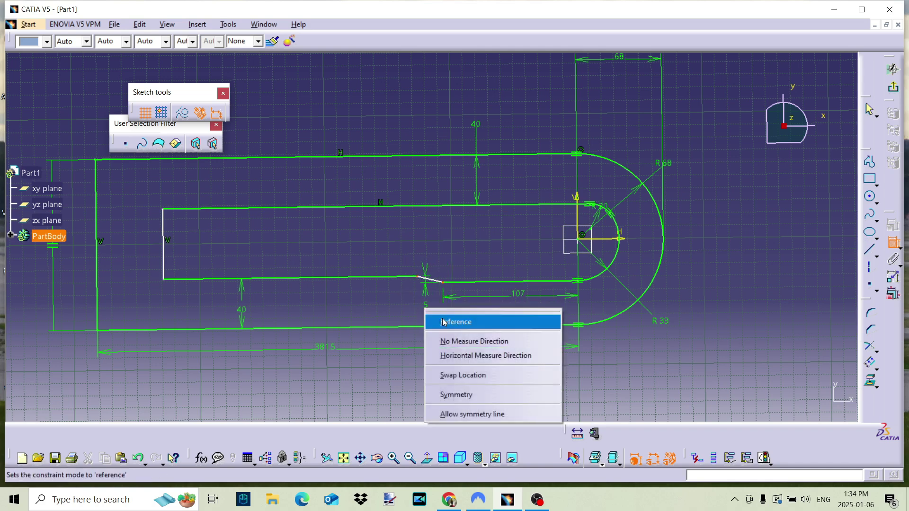
pyautogui.click(452, 355)
pyautogui.click(492, 247)
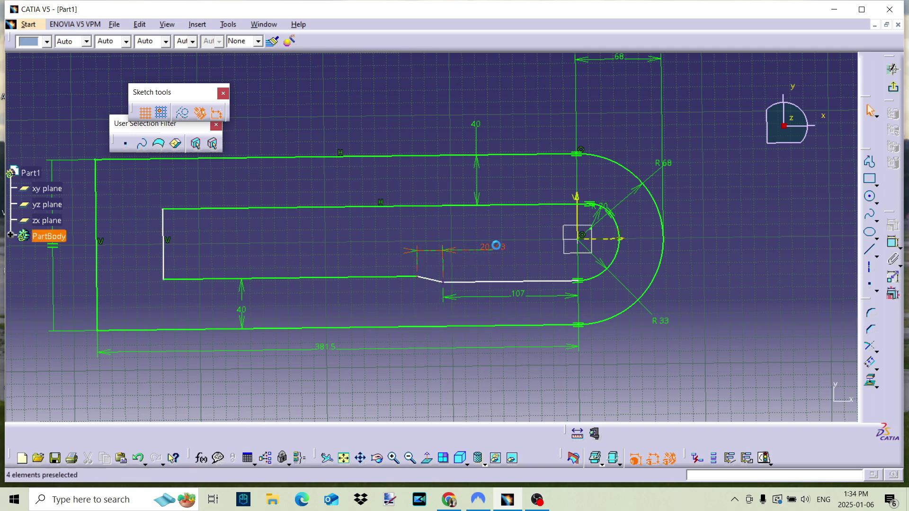
pyautogui.doubleClick(496, 246)
pyautogui.write('7')
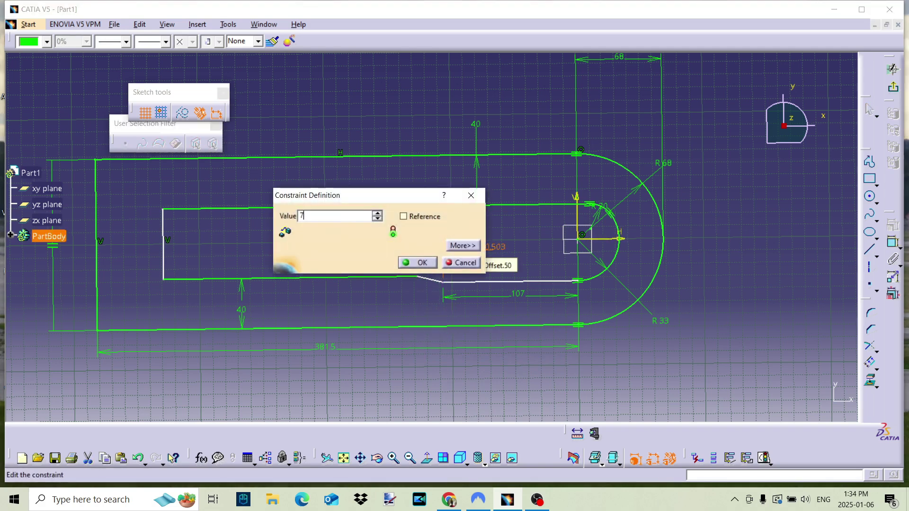
pyautogui.press('Return')
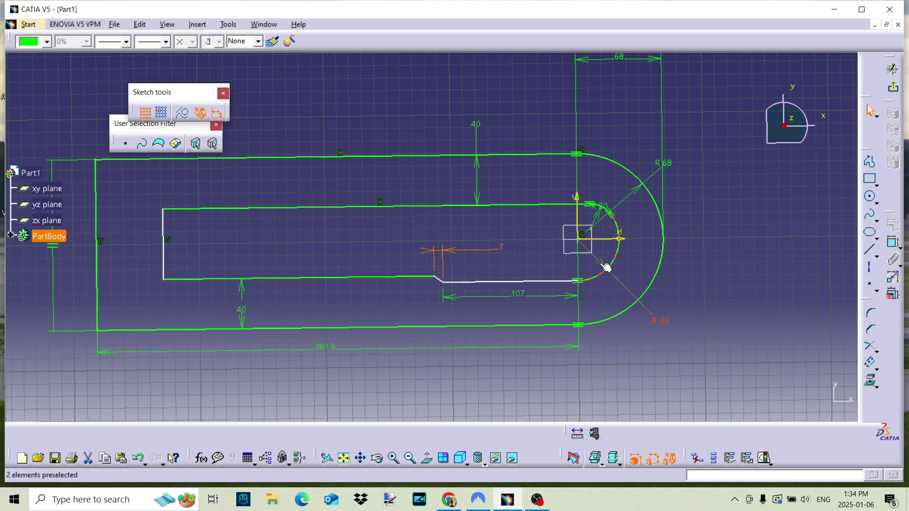
pyautogui.click(593, 285)
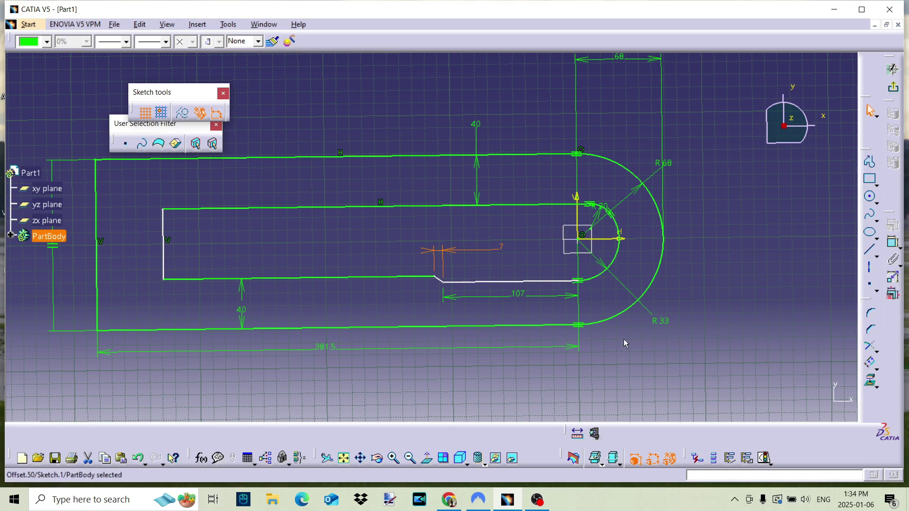
# Step: Dimension the distance between the inner and outer profiles' left vertical lines and set it to 40 mm
pyautogui.moveTo(252, 303); pyautogui.dragTo(473, 303, button='middle')
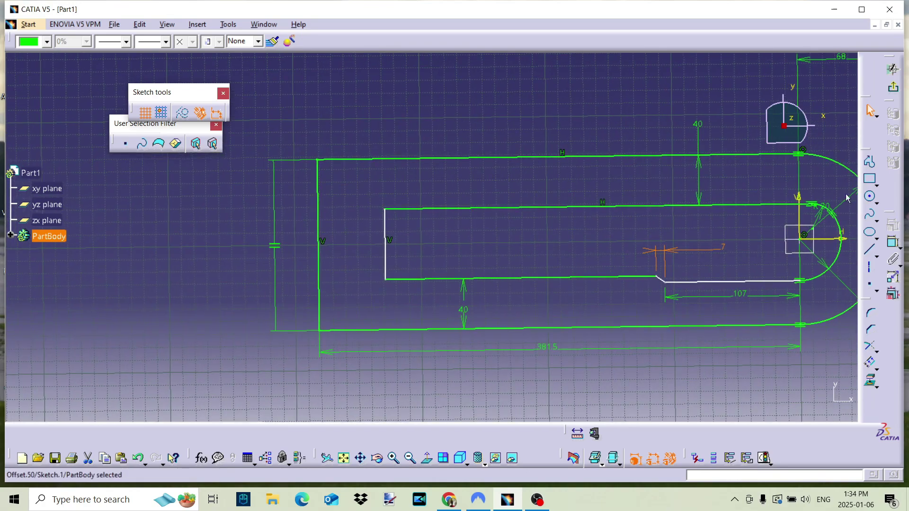
pyautogui.click(894, 243)
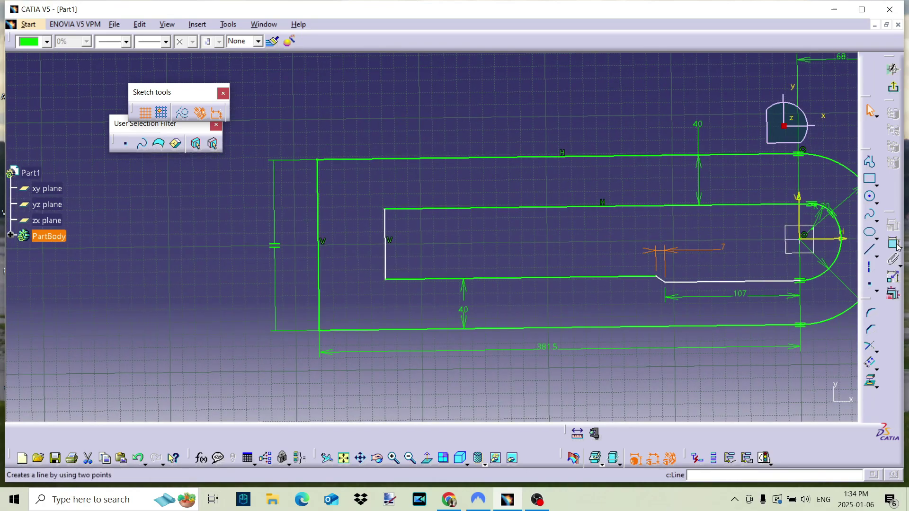
pyautogui.click(387, 258)
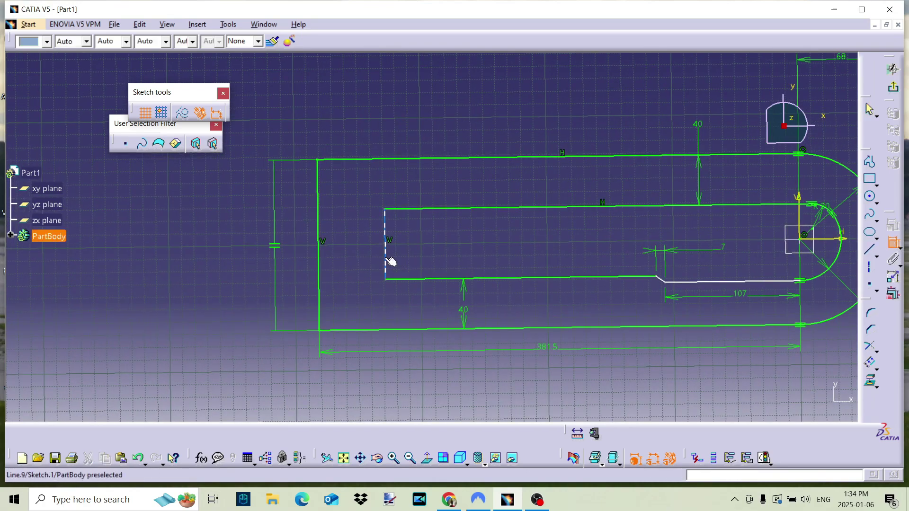
pyautogui.click(323, 261)
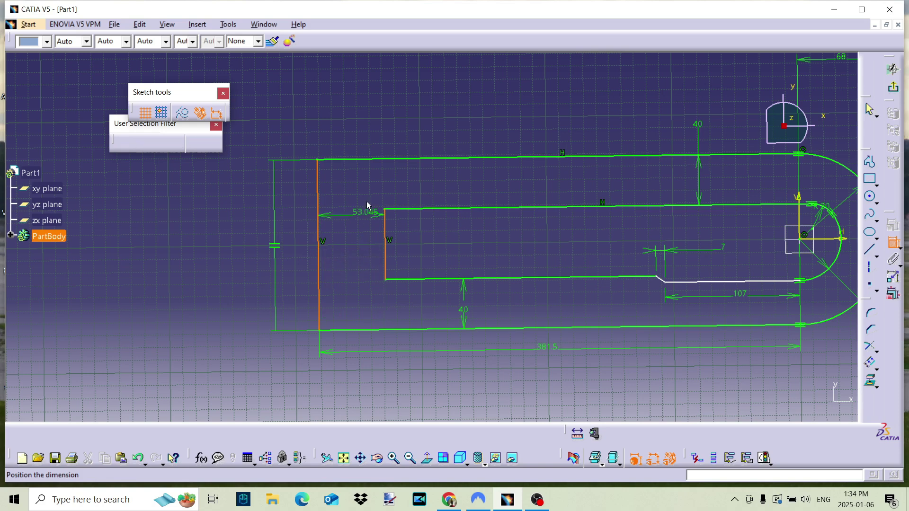
pyautogui.click(419, 115)
pyautogui.doubleClick(420, 117)
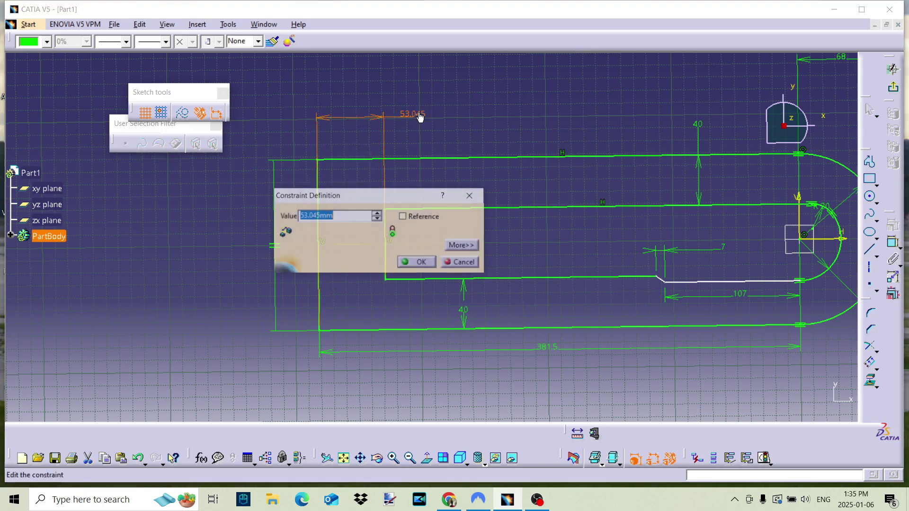
pyautogui.write('40')
pyautogui.press('Return')
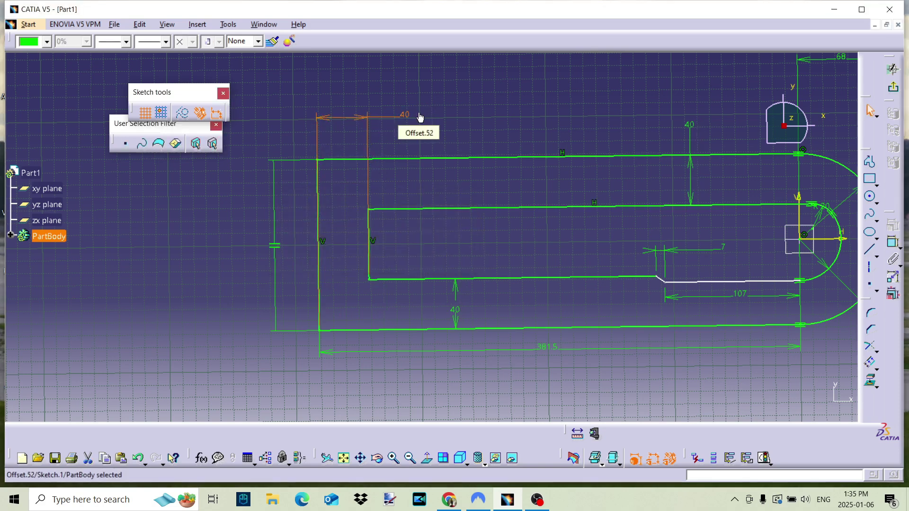
# Step: Constrain the inner lower line between the slanted step and the end arc parallel to the outer profile's lower line
pyautogui.moveTo(694, 303); pyautogui.dragTo(606, 327, button='middle')
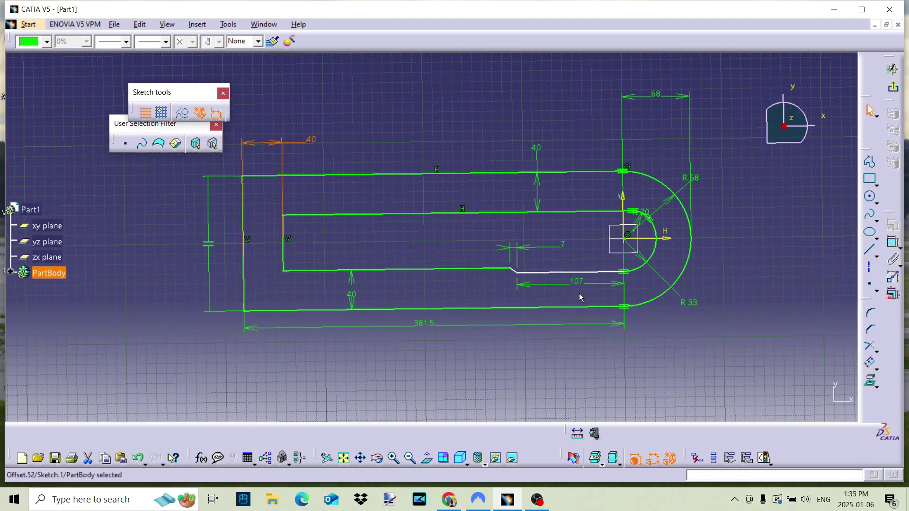
pyautogui.click(893, 242)
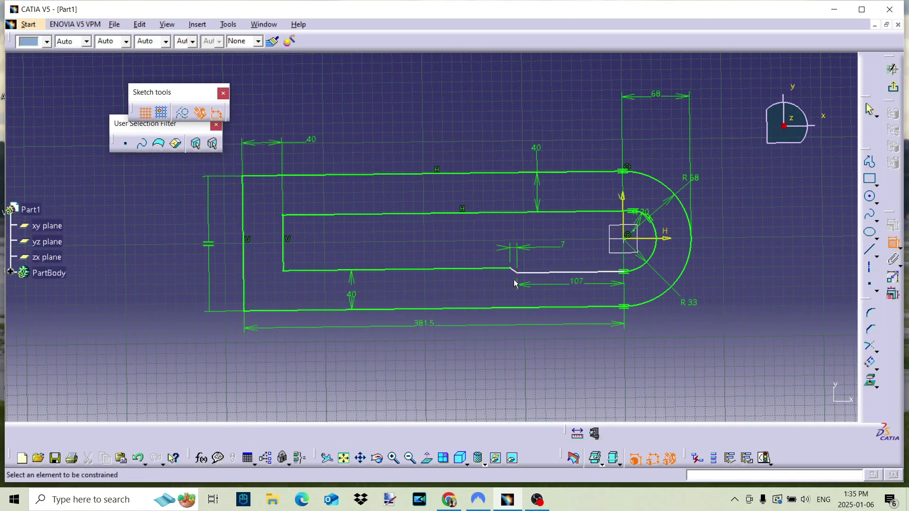
pyautogui.click(552, 273)
pyautogui.click(548, 308)
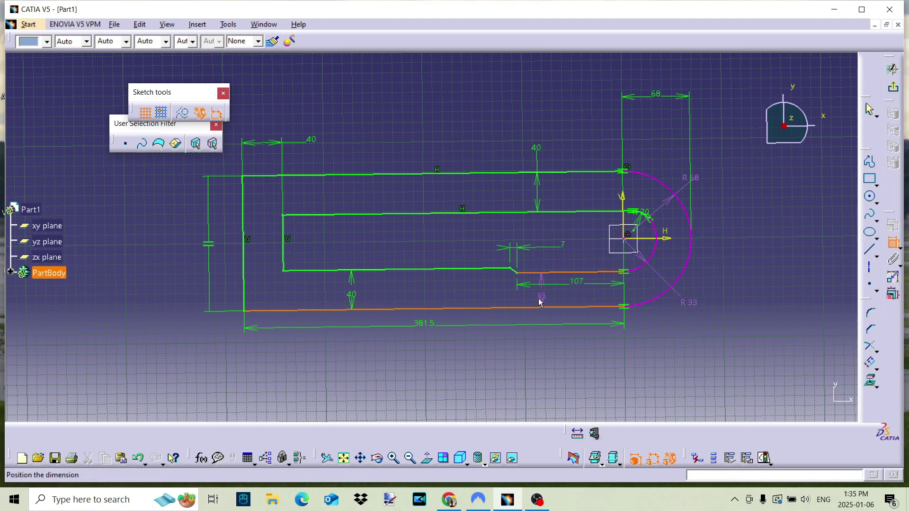
pyautogui.rightClick(546, 297)
pyautogui.click(575, 366)
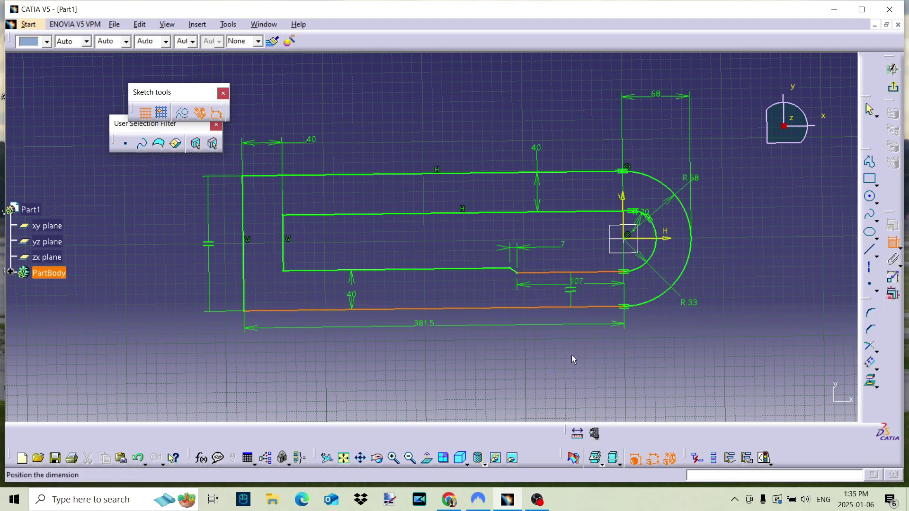
pyautogui.click(559, 318)
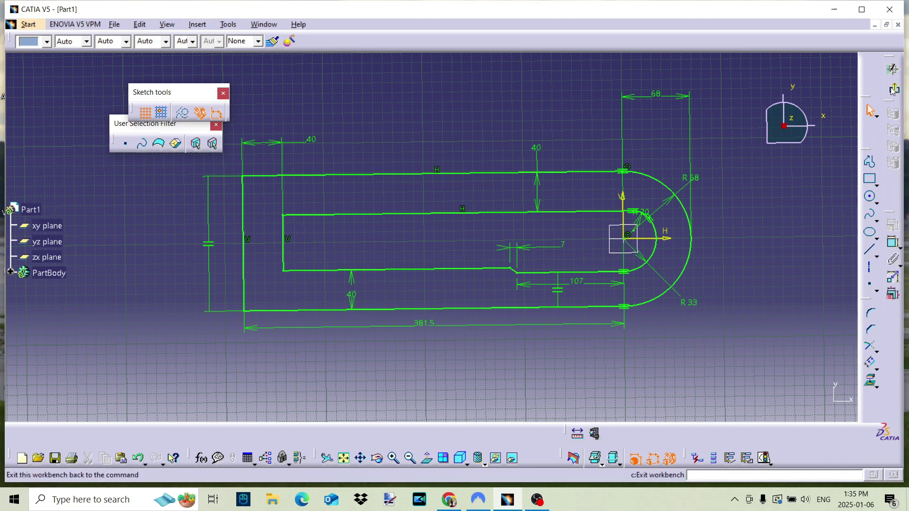
# Step: Exit the sketch and extrude it as a Pad with a length of 8 mm
pyautogui.click(892, 69)
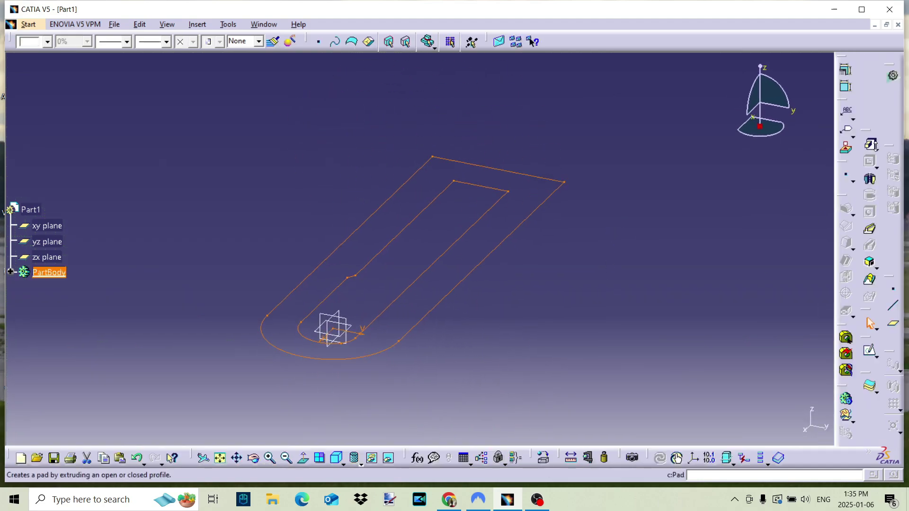
pyautogui.click(871, 146)
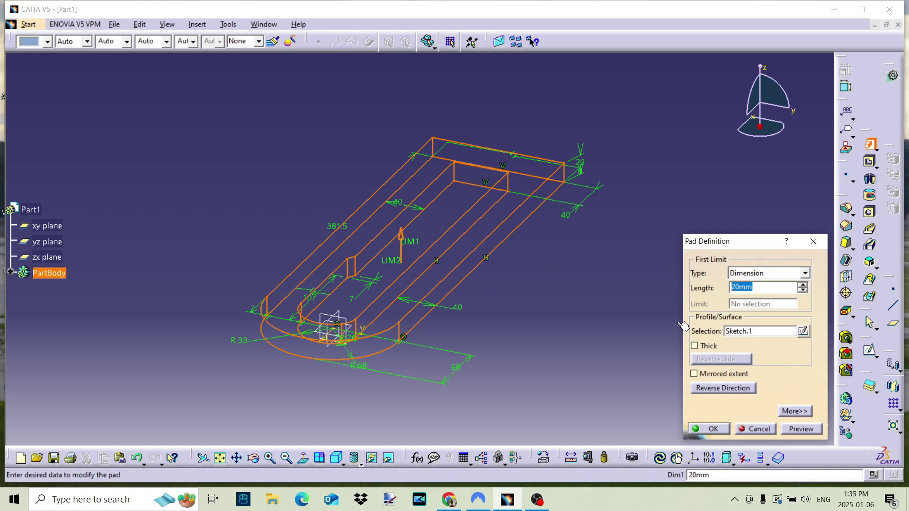
pyautogui.write('8')
pyautogui.press('Return')
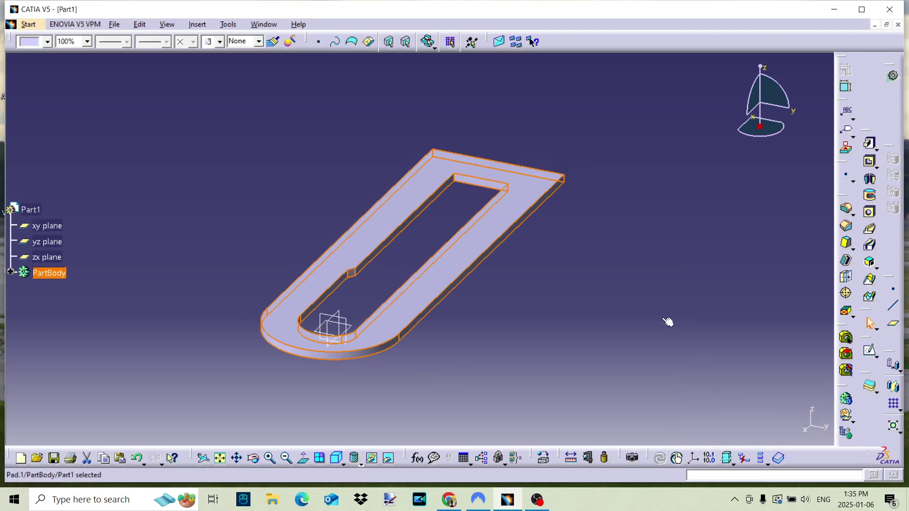
# Step: Hide the xy, yz and zx reference planes
pyautogui.moveTo(420, 264); pyautogui.dragTo(337, 398, button='middle')
pyautogui.moveTo(431, 314); pyautogui.dragTo(483, 240, button='middle')
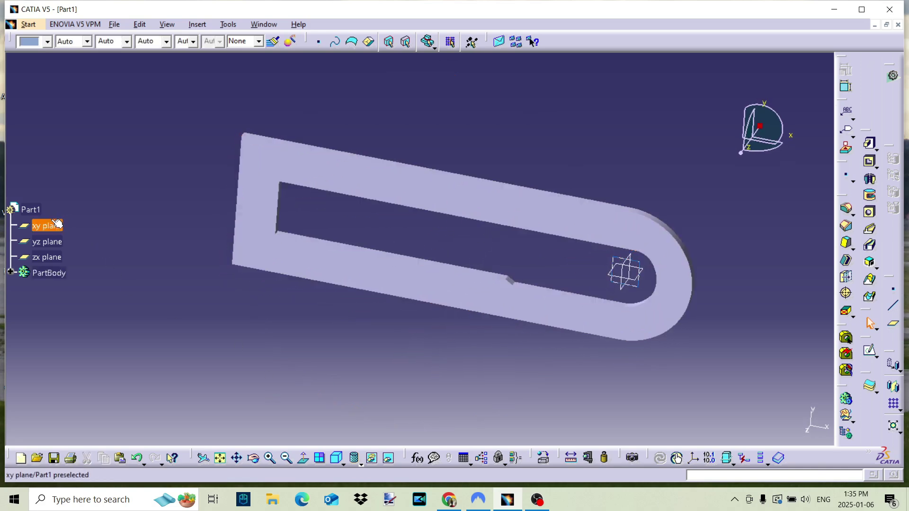
pyautogui.rightClick(57, 224)
pyautogui.click(68, 261)
pyautogui.rightClick(53, 242)
pyautogui.click(71, 281)
pyautogui.rightClick(46, 257)
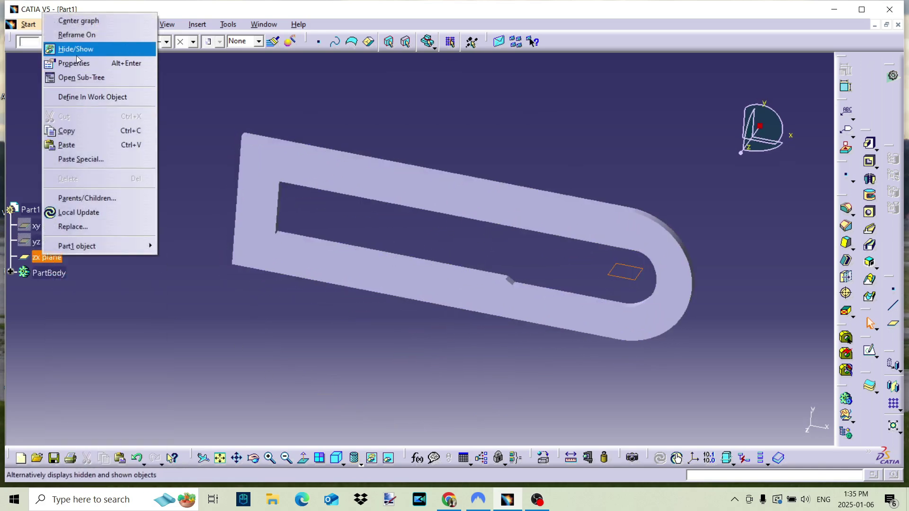
pyautogui.click(77, 53)
# Step: Change the view mode to Shading with Edges
pyautogui.moveTo(375, 290); pyautogui.dragTo(432, 241, button='middle')
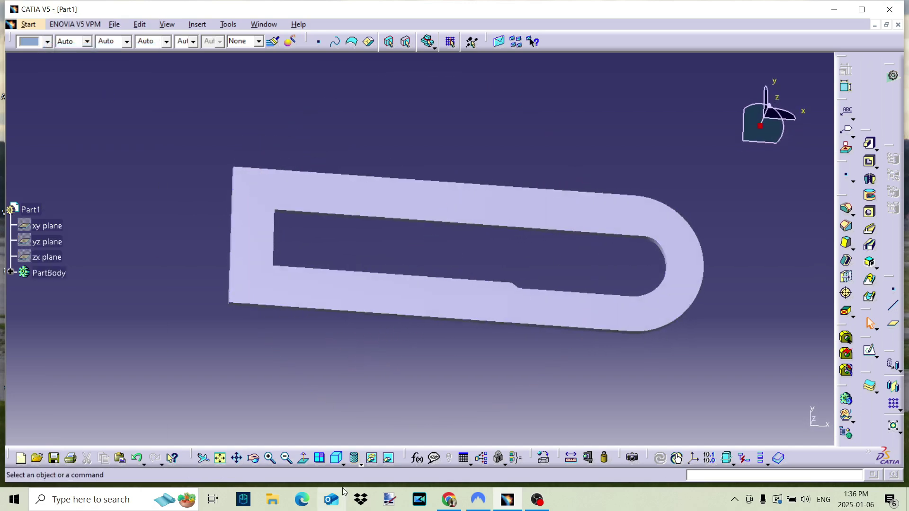
pyautogui.click(355, 460)
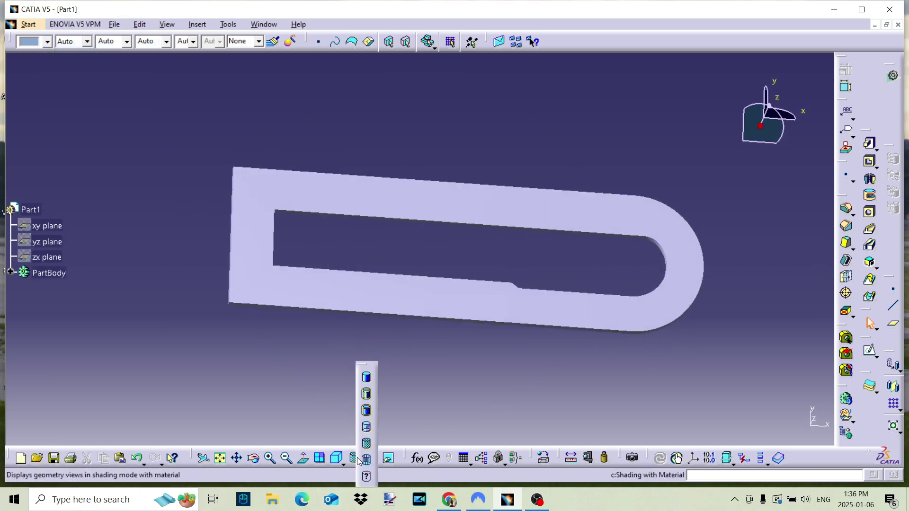
pyautogui.click(366, 396)
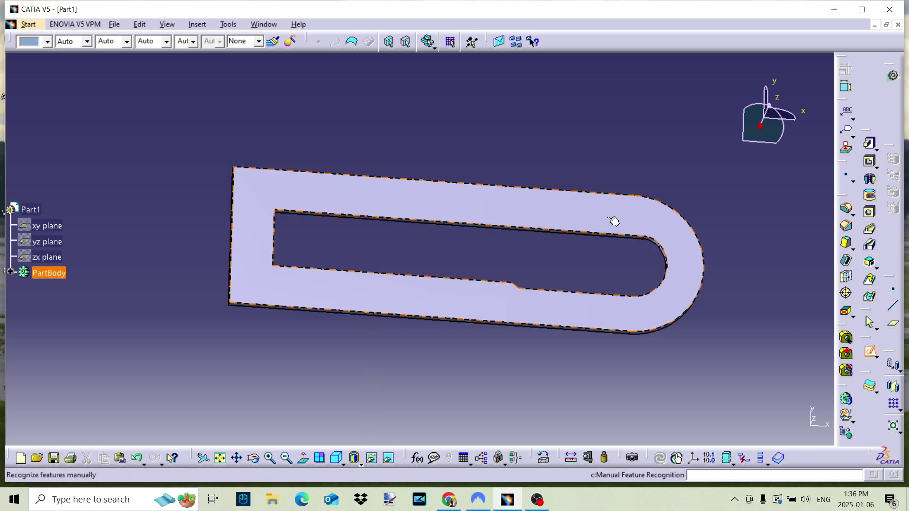
# Step: Start a new sketch on the pad's large upper face
pyautogui.click(613, 219)
pyautogui.moveTo(494, 265); pyautogui.dragTo(418, 280, button='middle')
pyautogui.click(418, 280)
pyautogui.moveTo(418, 280)
pyautogui.mouseDown(button='middle')
pyautogui.moveTo(465, 249)
pyautogui.moveTo(516, 237)
pyautogui.mouseUp(button='middle')
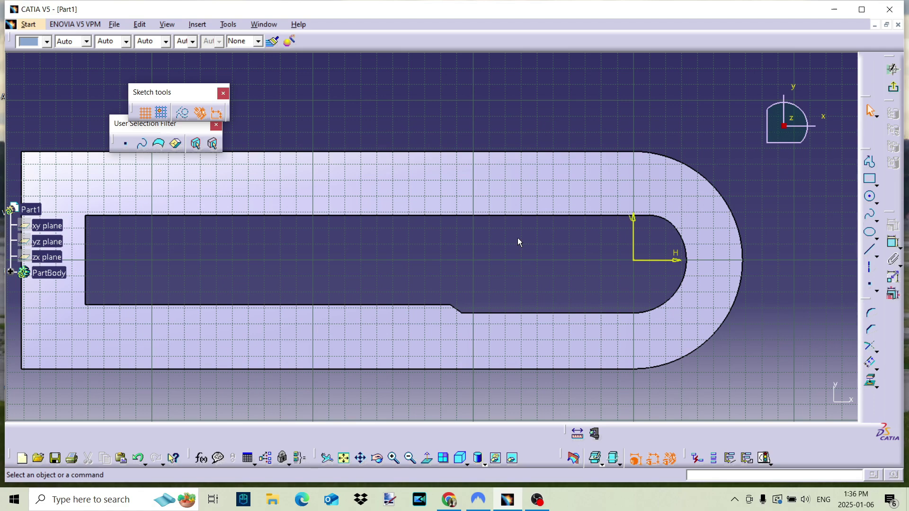
# Step: Draw a horizontal axis along the plate's lower arm near its outer edge and a vertical axis through the square end's web
pyautogui.moveTo(436, 252)
pyautogui.mouseDown(button='middle')
pyautogui.moveTo(457, 251)
pyautogui.moveTo(566, 193)
pyautogui.mouseUp(button='middle')
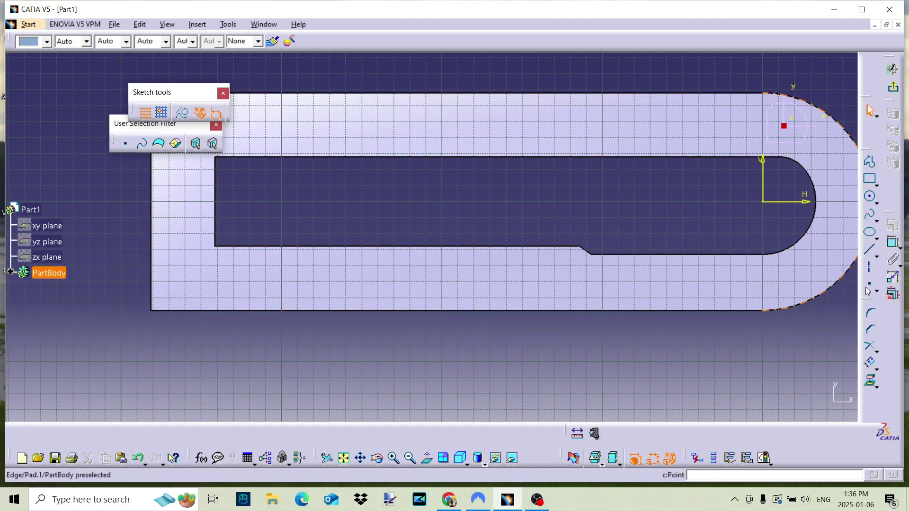
pyautogui.click(874, 273)
pyautogui.click(137, 296)
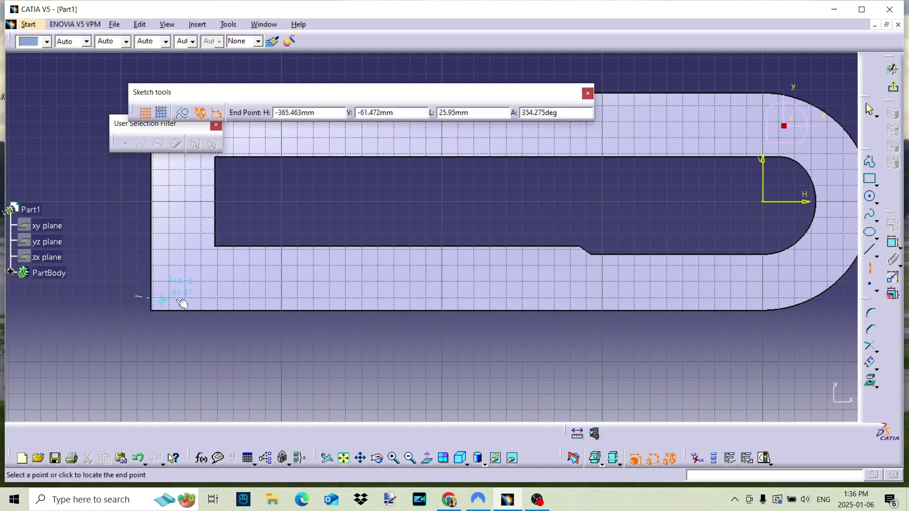
pyautogui.click(843, 296)
pyautogui.click(869, 268)
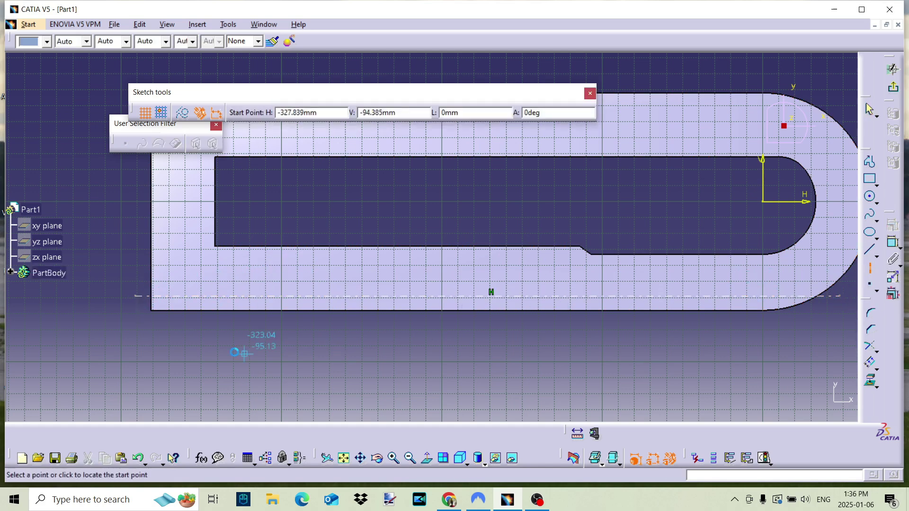
pyautogui.click(192, 331)
pyautogui.moveTo(219, 247); pyautogui.dragTo(204, 376, button='middle')
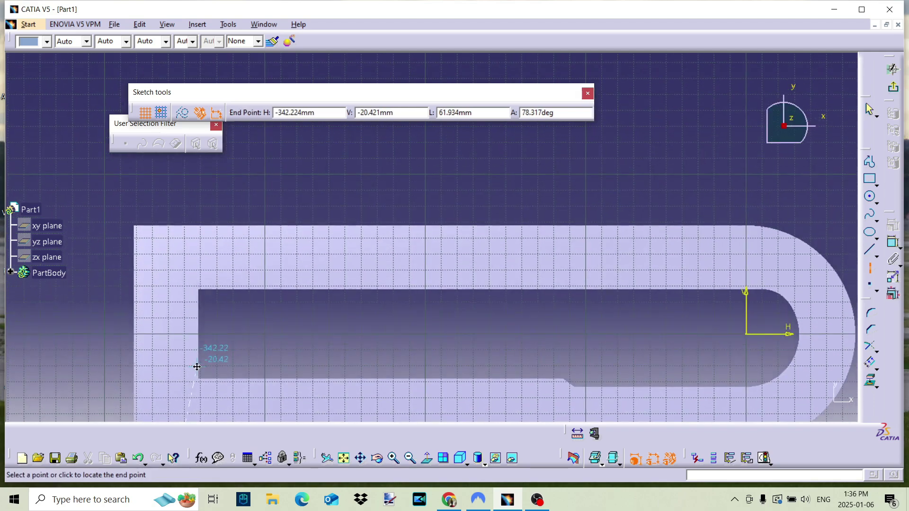
pyautogui.click(179, 208)
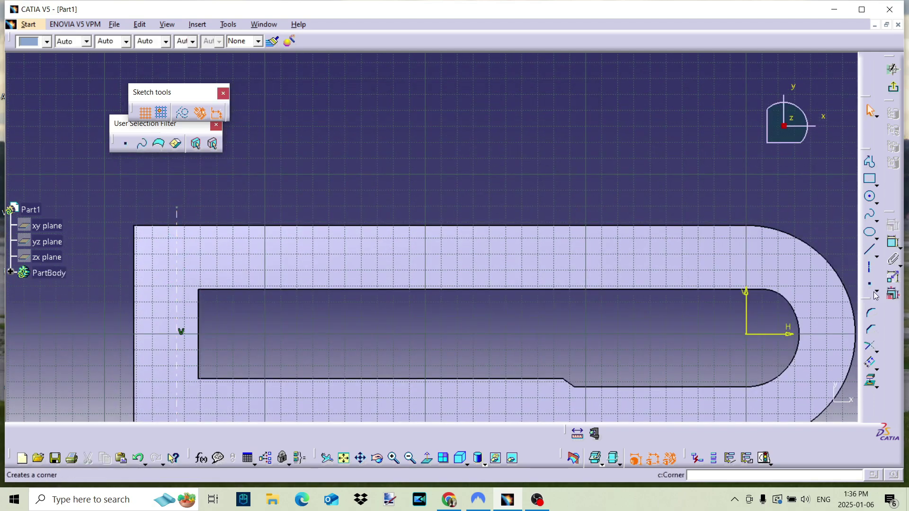
# Step: Draw a horizontal axis along the upper arm at about V 58 mm and a vertical axis across the plate at about H -5 mm
pyautogui.click(870, 268)
pyautogui.click(114, 240)
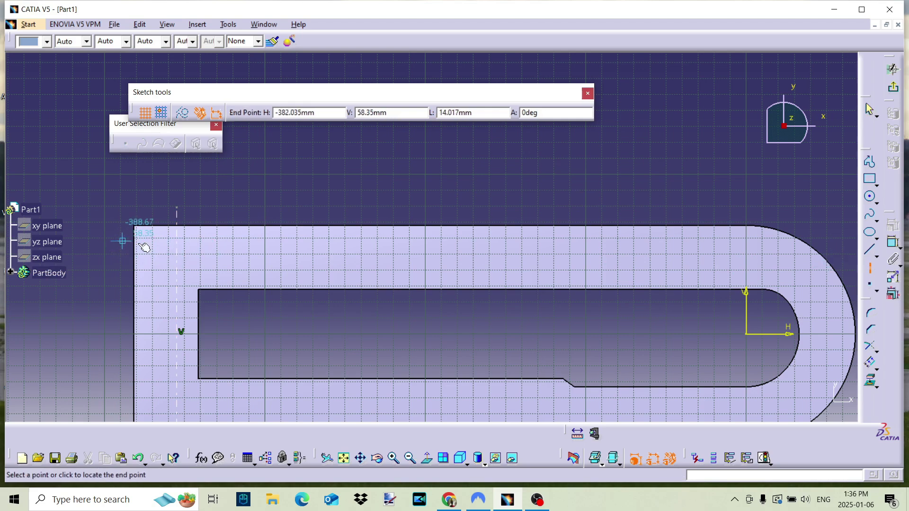
pyautogui.click(799, 238)
pyautogui.moveTo(837, 244); pyautogui.dragTo(720, 174, button='middle')
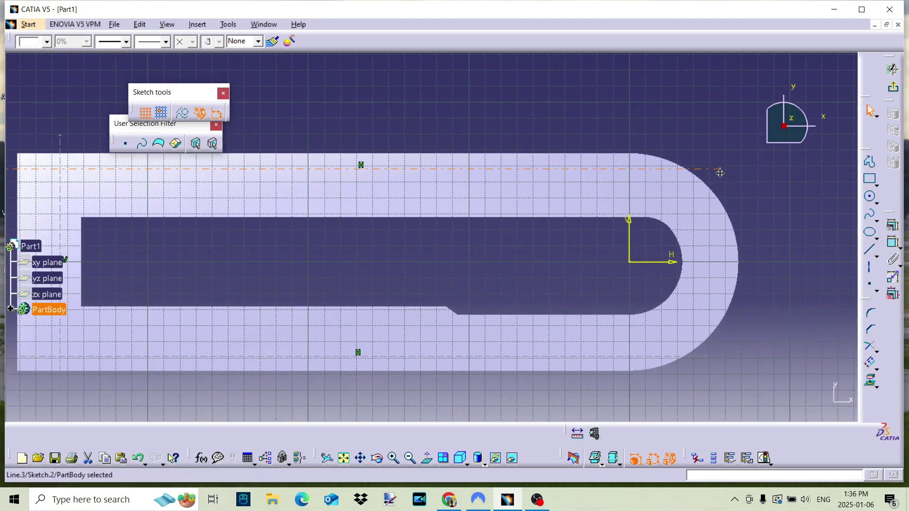
pyautogui.click(871, 270)
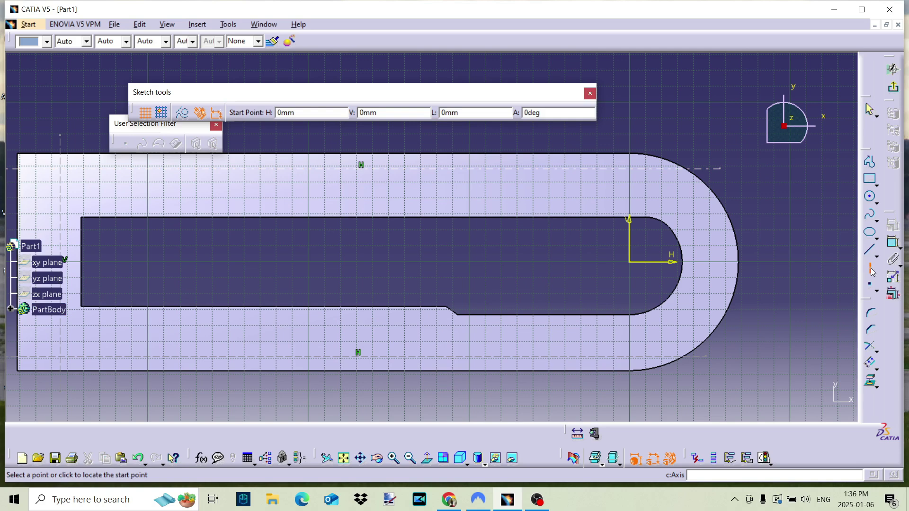
pyautogui.click(621, 132)
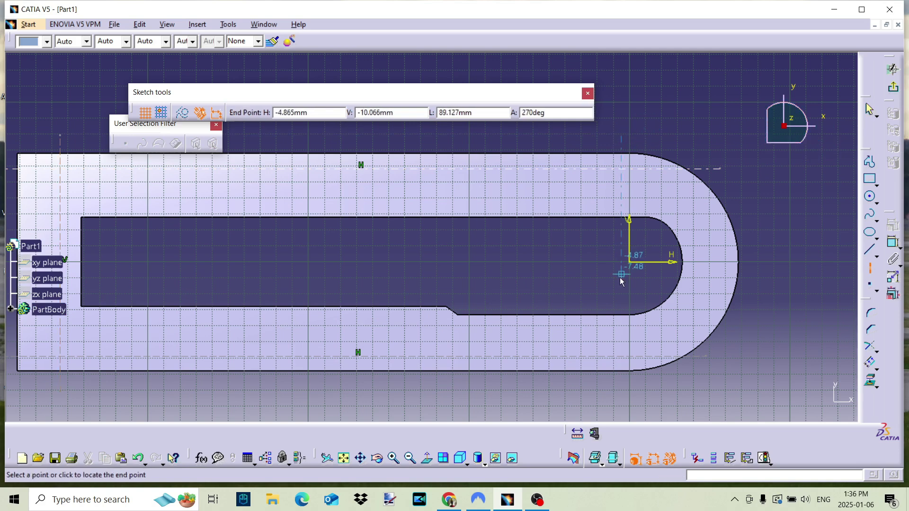
pyautogui.click(624, 391)
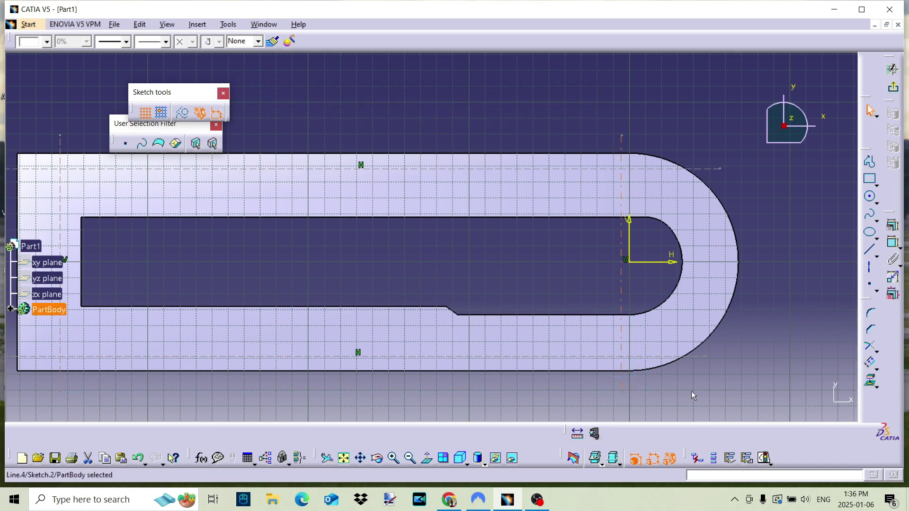
# Step: Draw two near-vertical axes across both arms, one just left of the slanted step and one at about H -250 mm
pyautogui.click(869, 268)
pyautogui.click(439, 133)
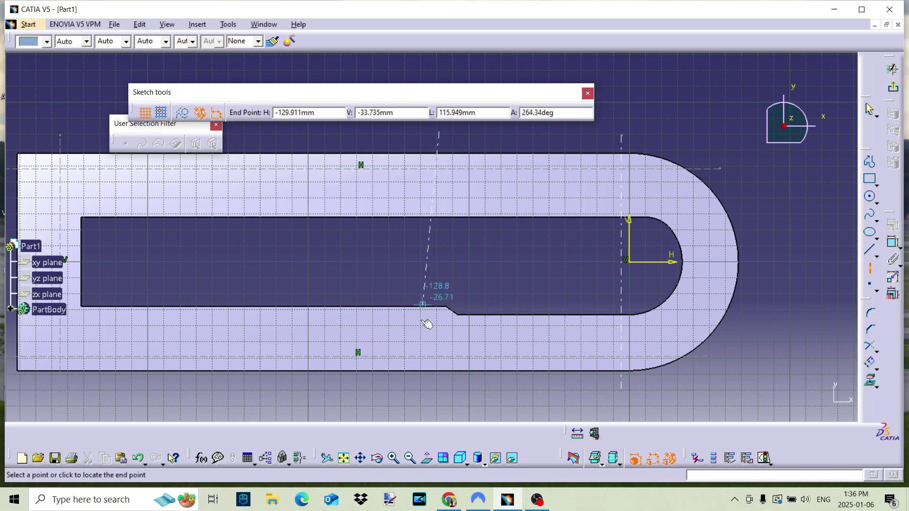
pyautogui.click(437, 392)
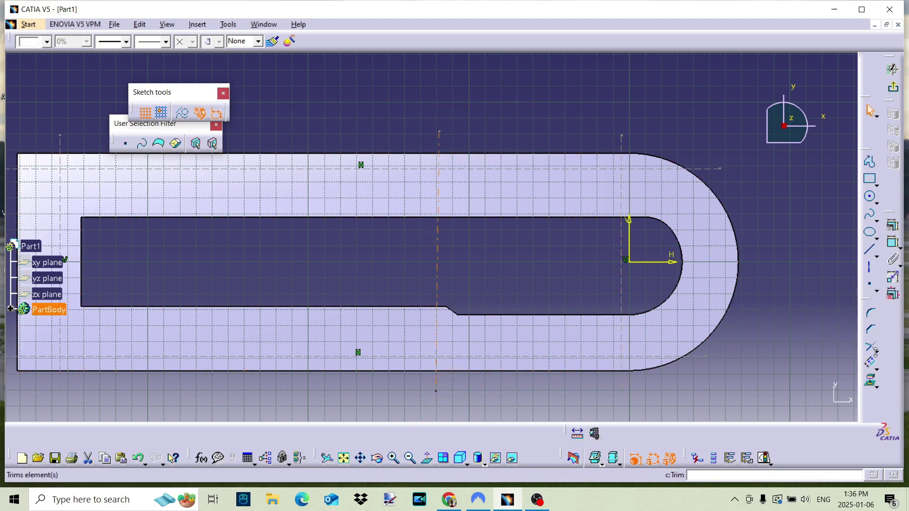
pyautogui.click(872, 274)
pyautogui.moveTo(325, 237)
pyautogui.mouseDown(button='middle')
pyautogui.moveTo(572, 275)
pyautogui.moveTo(586, 249)
pyautogui.mouseUp(button='middle')
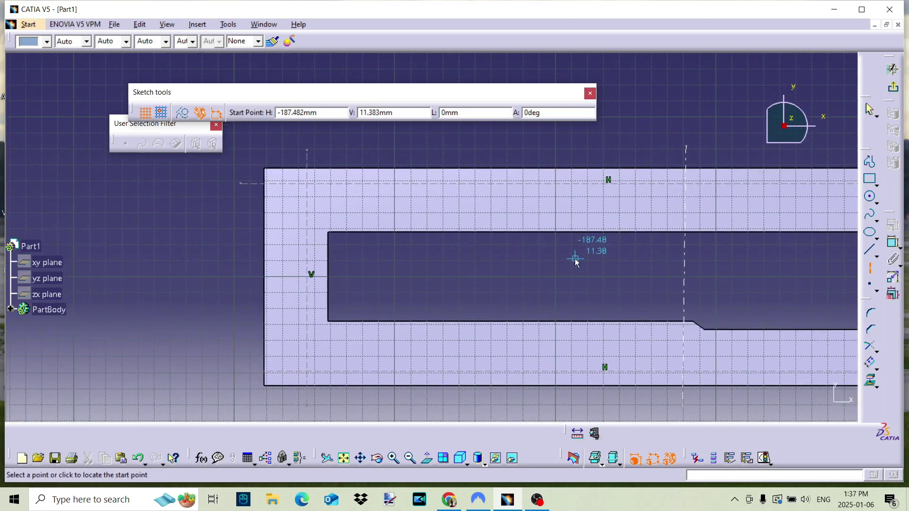
pyautogui.click(476, 151)
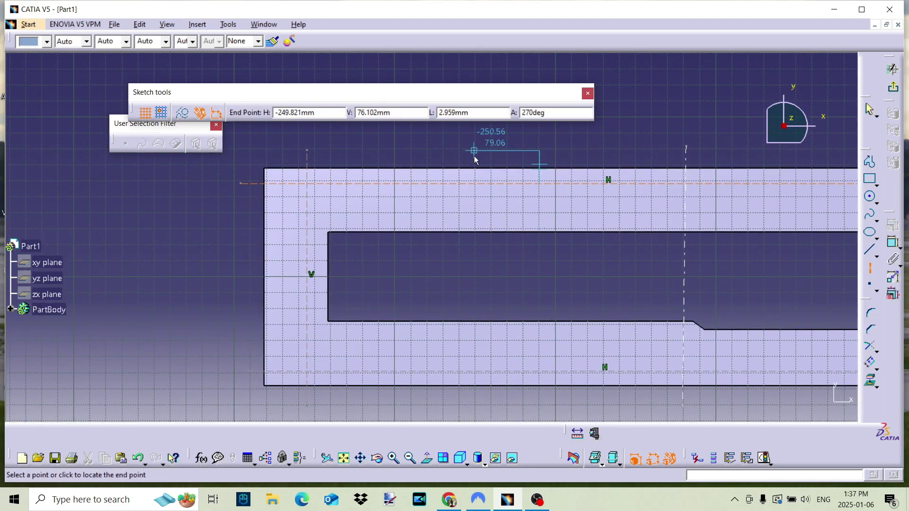
pyautogui.click(471, 406)
pyautogui.moveTo(560, 259)
pyautogui.mouseDown(button='middle')
pyautogui.moveTo(475, 244)
pyautogui.moveTo(464, 232)
pyautogui.moveTo(481, 233)
pyautogui.mouseUp(button='middle')
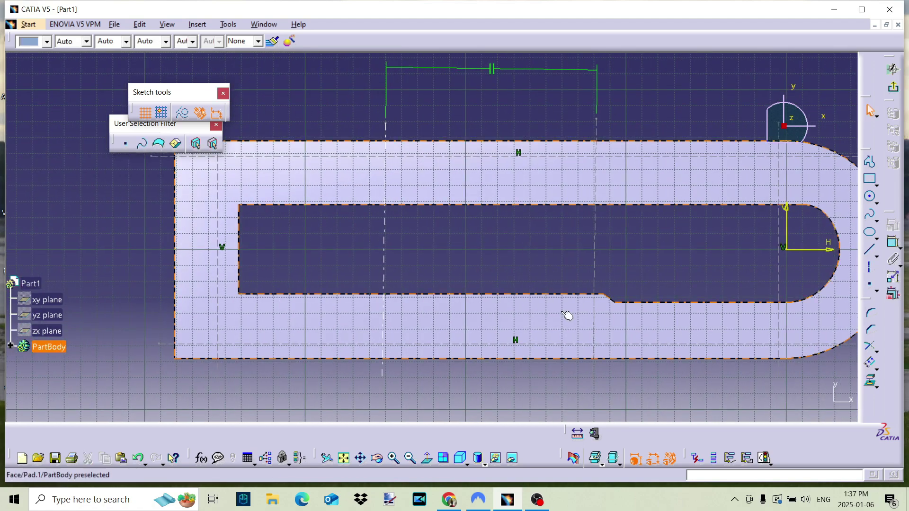
pyautogui.click(896, 246)
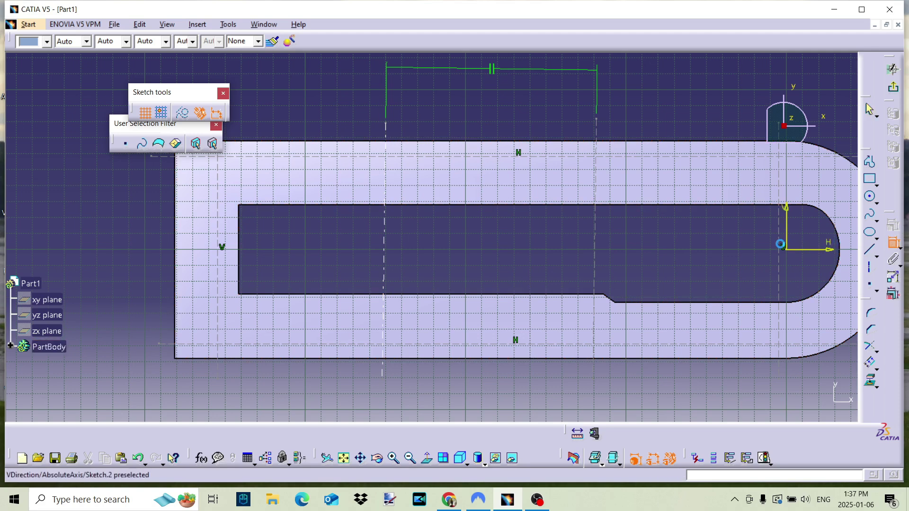
pyautogui.click(779, 236)
pyautogui.click(596, 247)
pyautogui.click(681, 247)
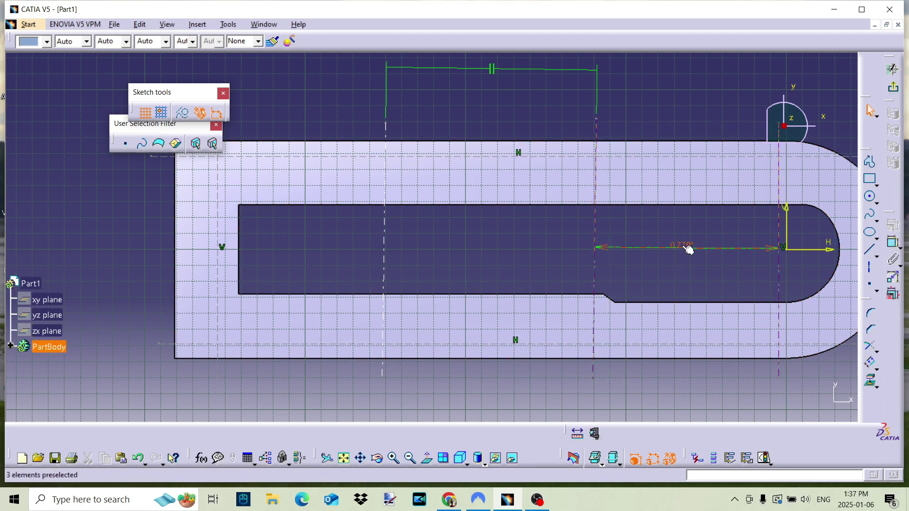
pyautogui.rightClick(684, 248)
pyautogui.click(715, 408)
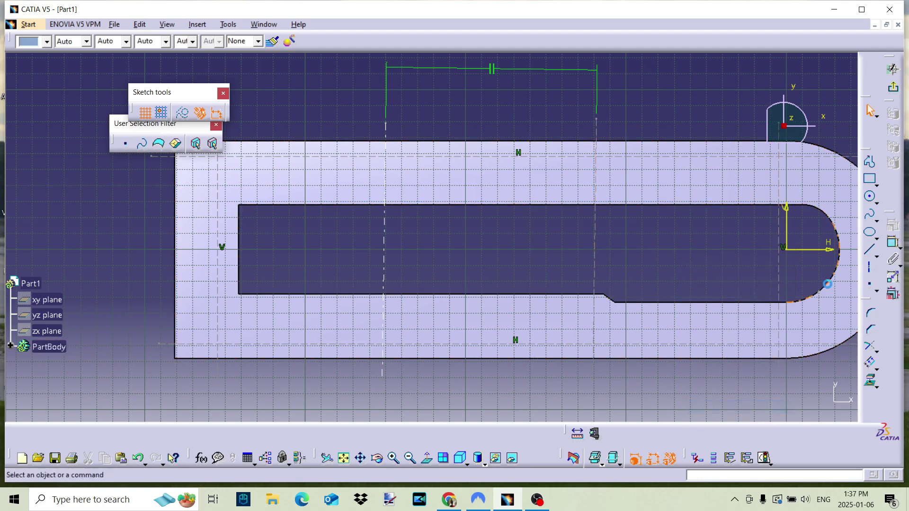
# Step: Dimension the distance between the vertical axis near the sketch origin and the neighbouring axis beside the slanted step
pyautogui.click(893, 242)
pyautogui.click(781, 255)
pyautogui.click(597, 261)
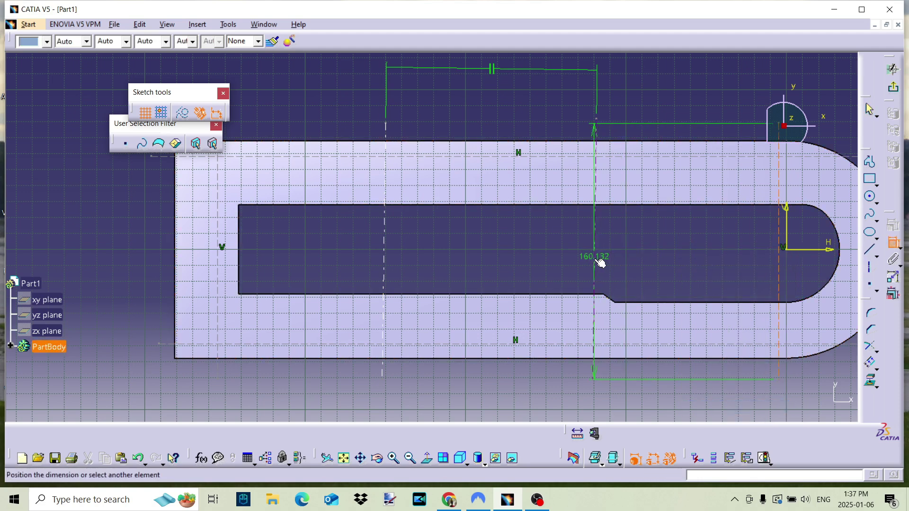
pyautogui.rightClick(675, 259)
pyautogui.click(708, 292)
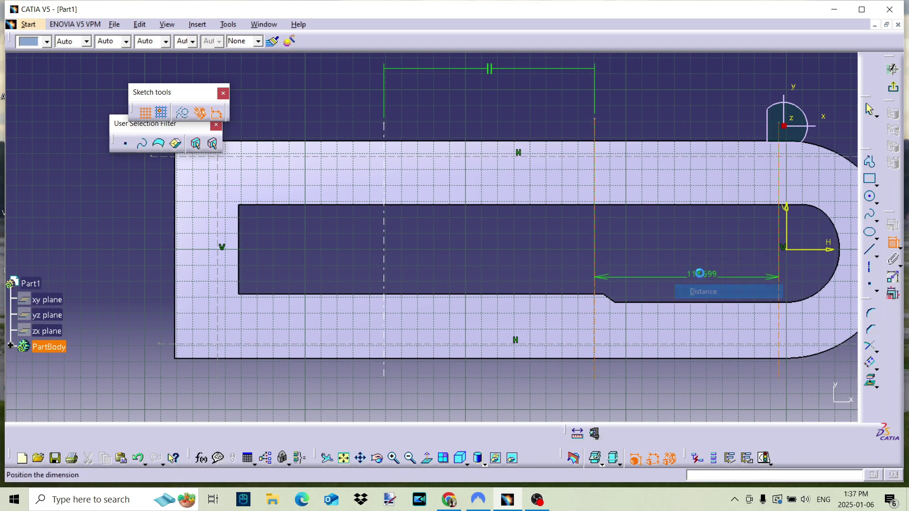
pyautogui.click(692, 258)
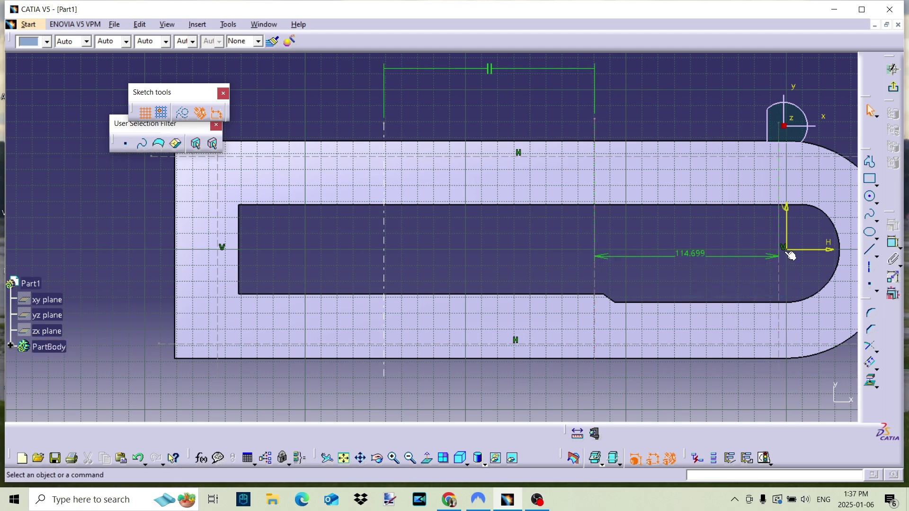
# Step: Dimension the distance between the two middle vertical axes and from there to the axis nearest the square end
pyautogui.click(894, 245)
pyautogui.click(595, 253)
pyautogui.click(384, 253)
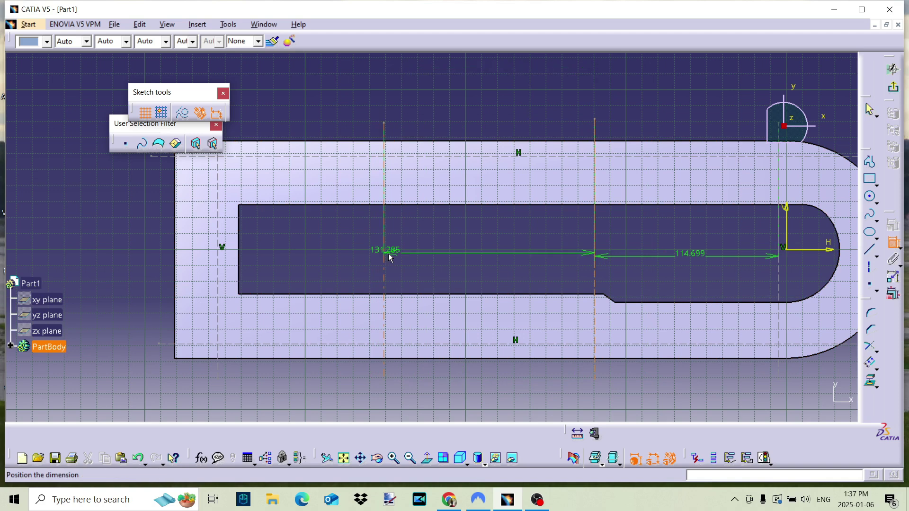
pyautogui.click(471, 257)
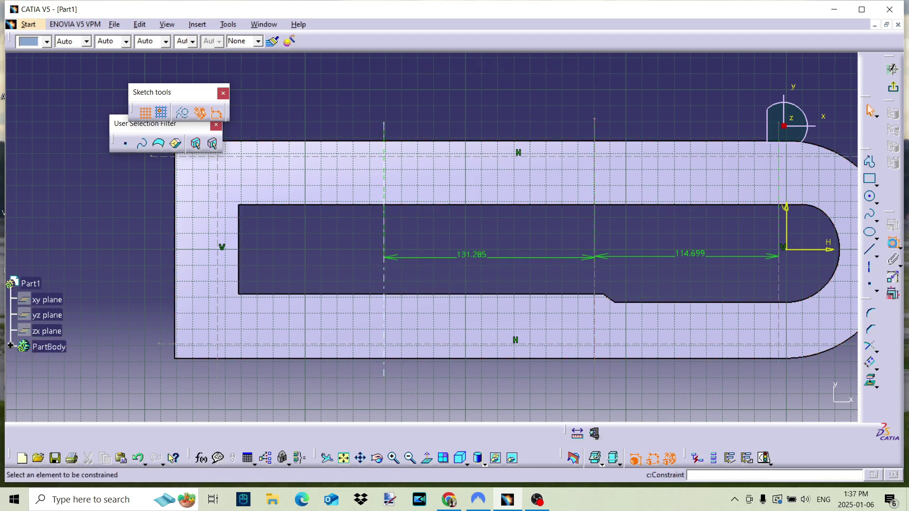
pyautogui.click(384, 255)
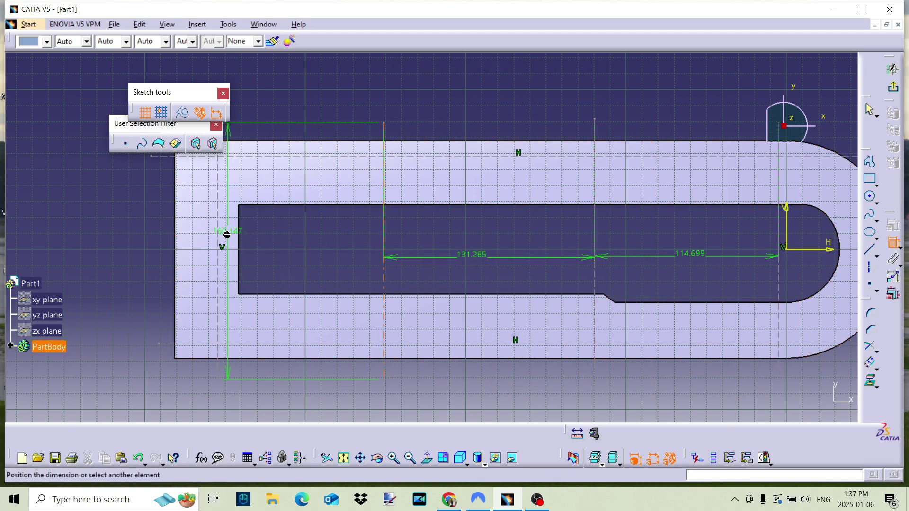
pyautogui.click(223, 240)
pyautogui.click(298, 245)
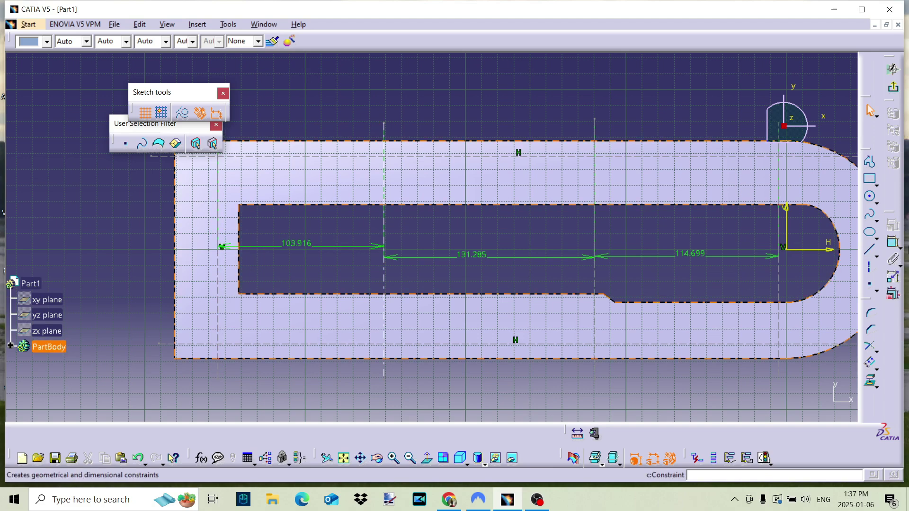
# Step: Dimension the distance from the plate's square end edge to the nearest vertical axis
pyautogui.click(219, 277)
pyautogui.click(177, 281)
pyautogui.click(134, 243)
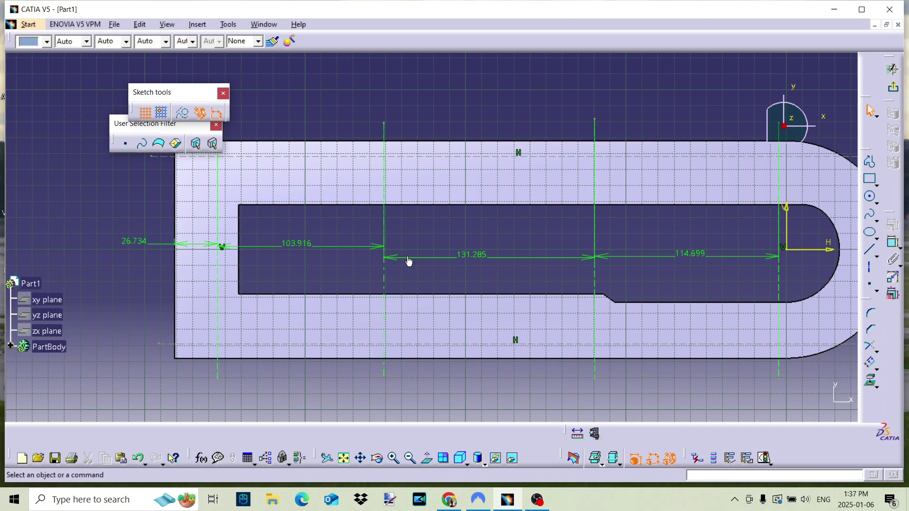
# Step: Dimension the distance between the two horizontal axes, placing the dimension outside the plate's square end
pyautogui.scroll(-1, 407, 266)
pyautogui.moveTo(448, 251)
pyautogui.mouseDown(button='middle')
pyautogui.moveTo(564, 253)
pyautogui.moveTo(566, 209)
pyautogui.moveTo(640, 209)
pyautogui.mouseUp(button='middle')
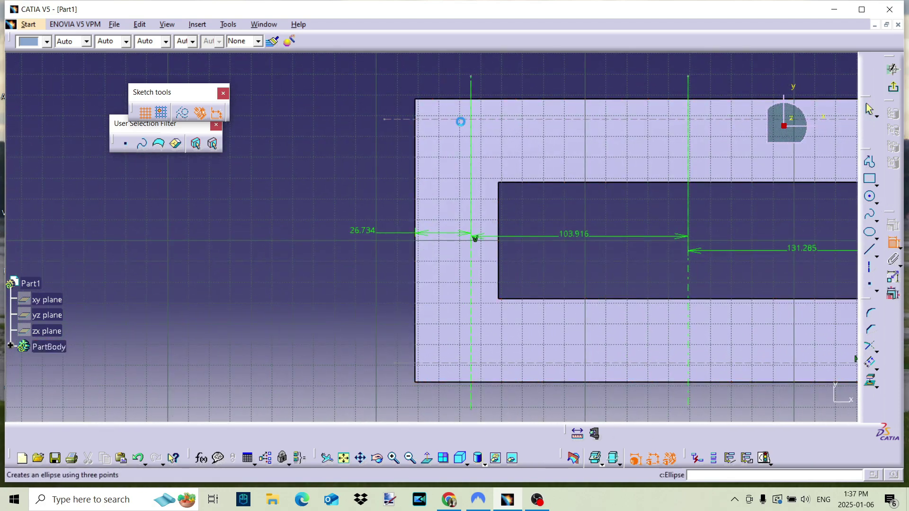
pyautogui.click(446, 119)
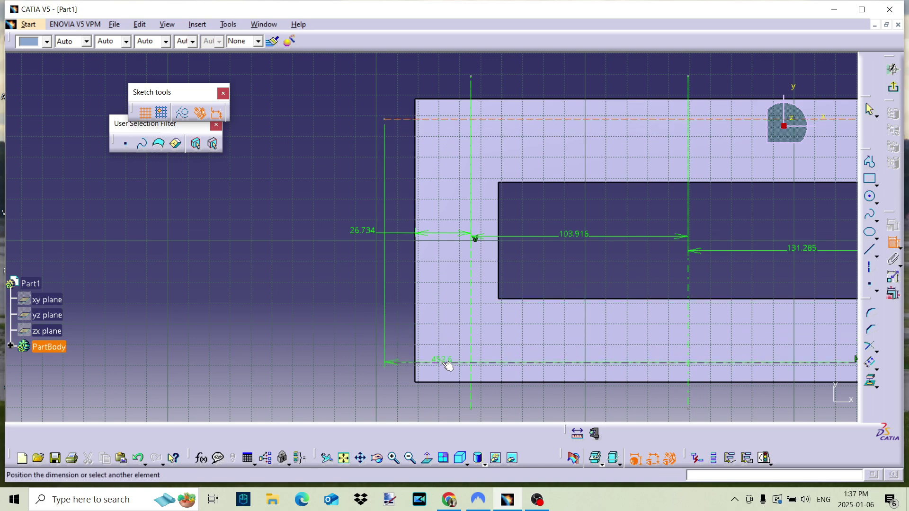
pyautogui.click(448, 363)
pyautogui.click(258, 248)
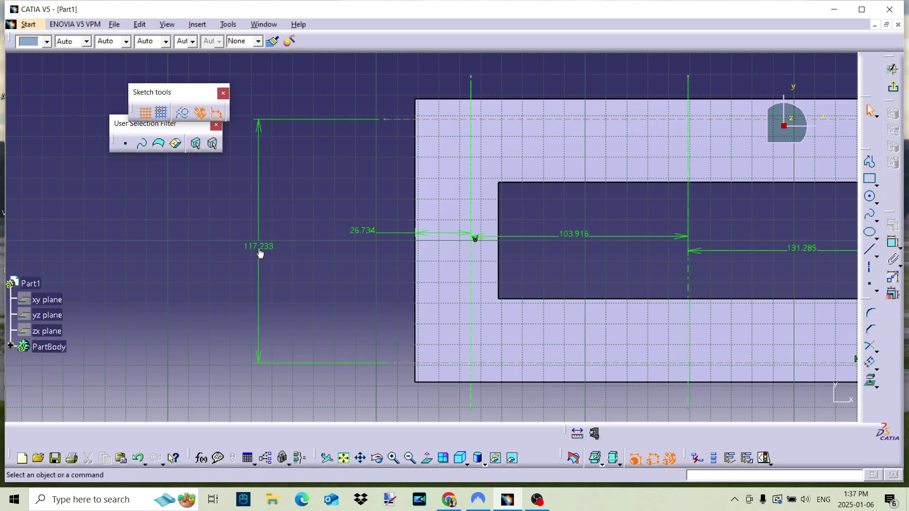
pyautogui.click(403, 241)
# Step: Dimension the distance from the upper horizontal axis to the sketch's H reference axis, beyond the rounded end
pyautogui.moveTo(720, 239)
pyautogui.mouseDown(button='middle')
pyautogui.moveTo(406, 264)
pyautogui.moveTo(410, 327)
pyautogui.mouseUp(button='middle')
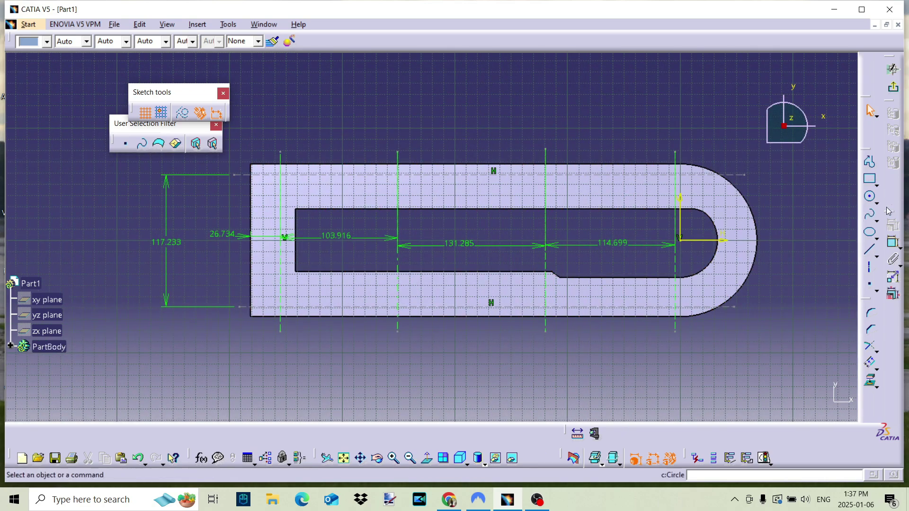
pyautogui.click(742, 180)
pyautogui.click(708, 243)
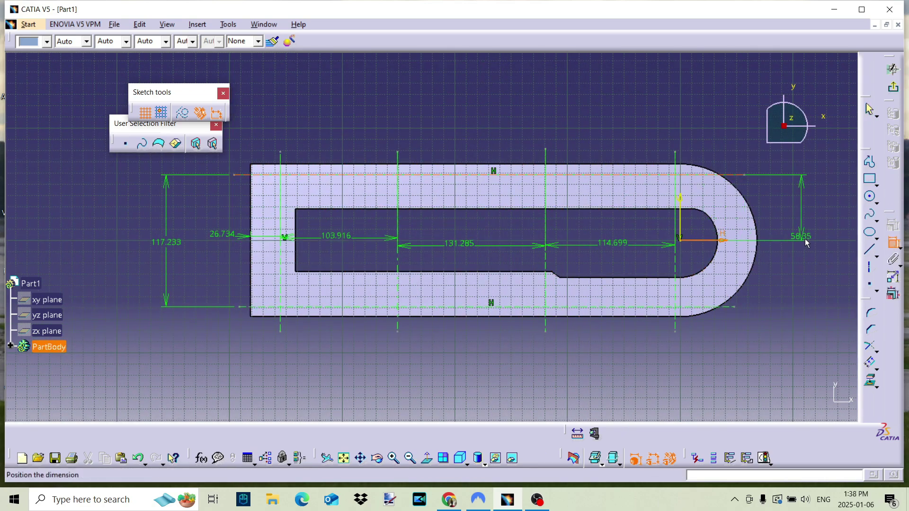
pyautogui.click(806, 216)
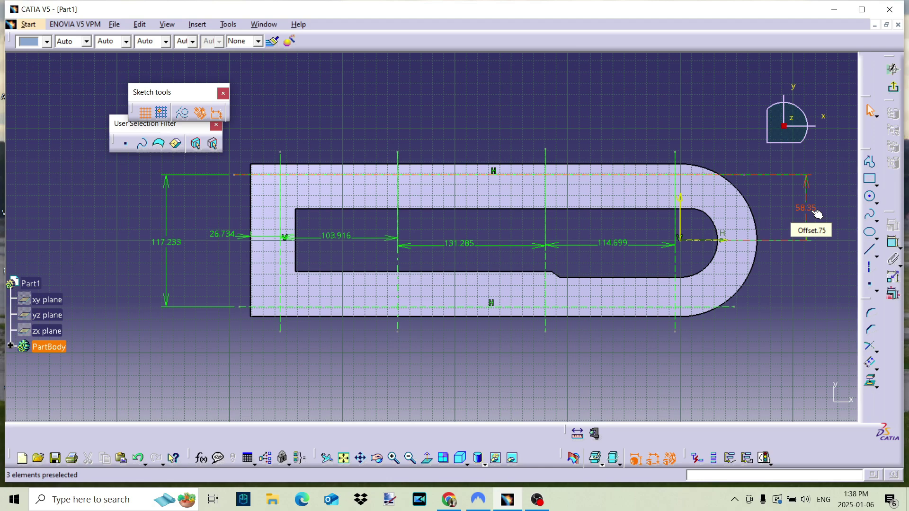
# Step: Set the upper horizontal axis's offset from the H axis to 58 mm and the spacing of the two horizontal axes to 58*2
pyautogui.doubleClick(814, 214)
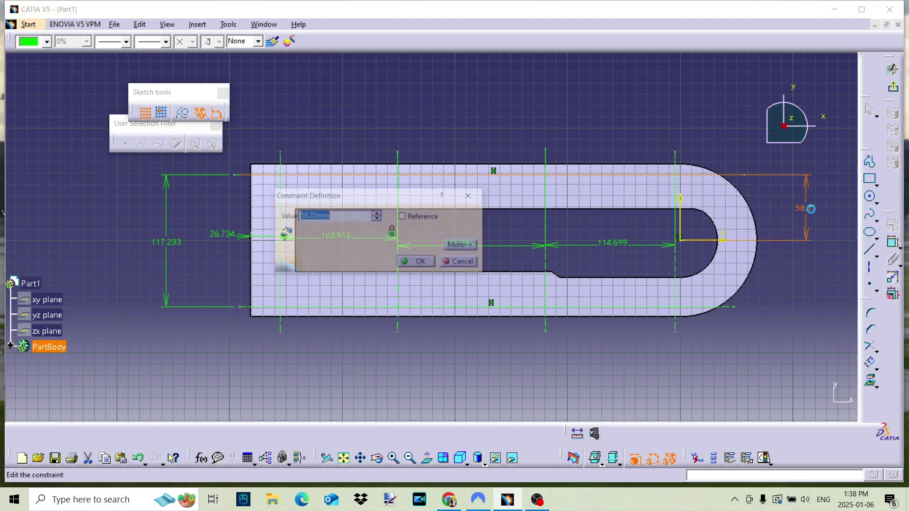
pyautogui.write('58')
pyautogui.press('Return')
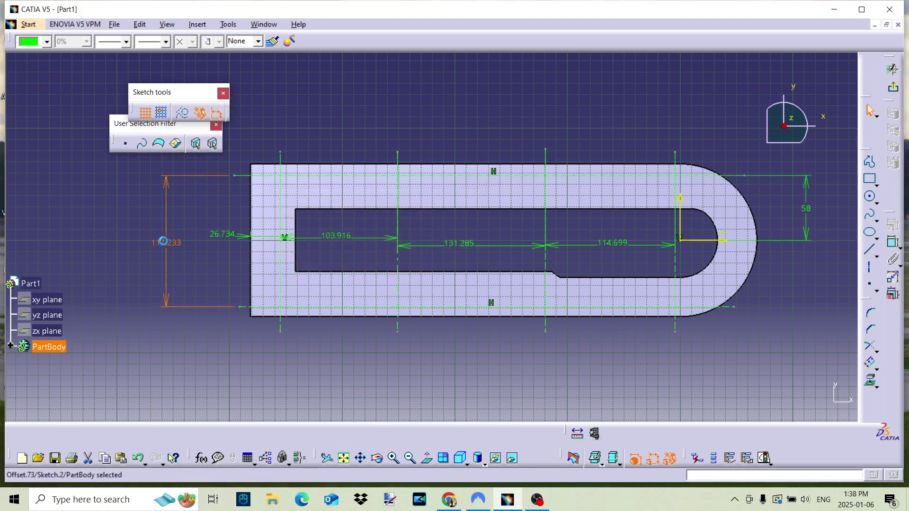
pyautogui.doubleClick(155, 244)
pyautogui.write('58*2')
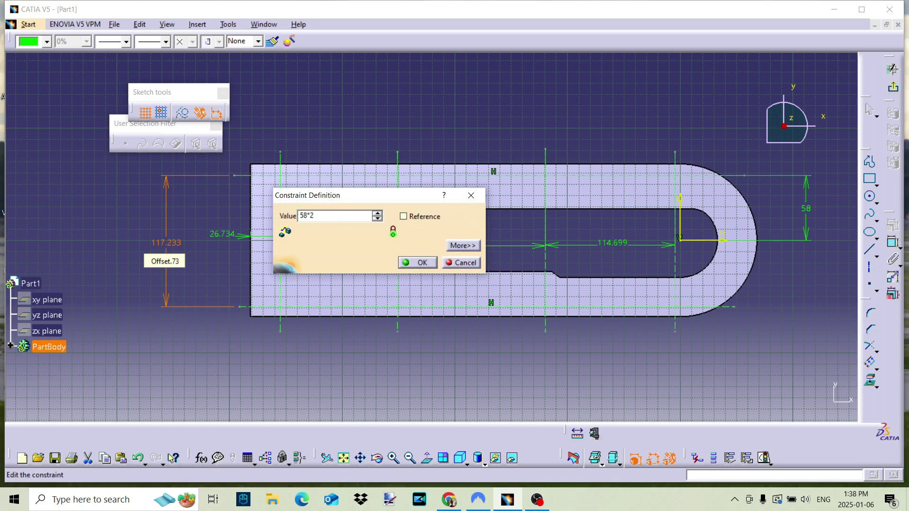
pyautogui.press('Return')
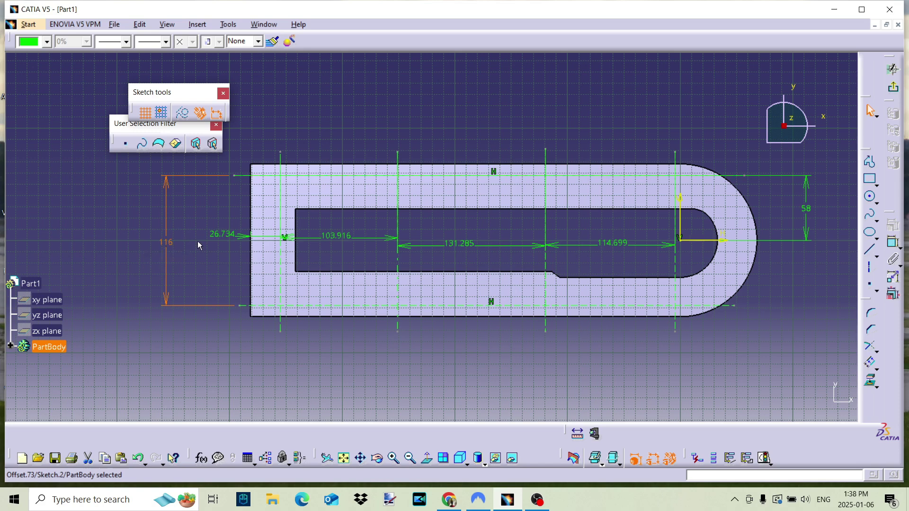
# Step: Set the first vertical axis's distance from the square end to 2.5+50 mm and its spacing to the second axis to 105 mm
pyautogui.doubleClick(231, 236)
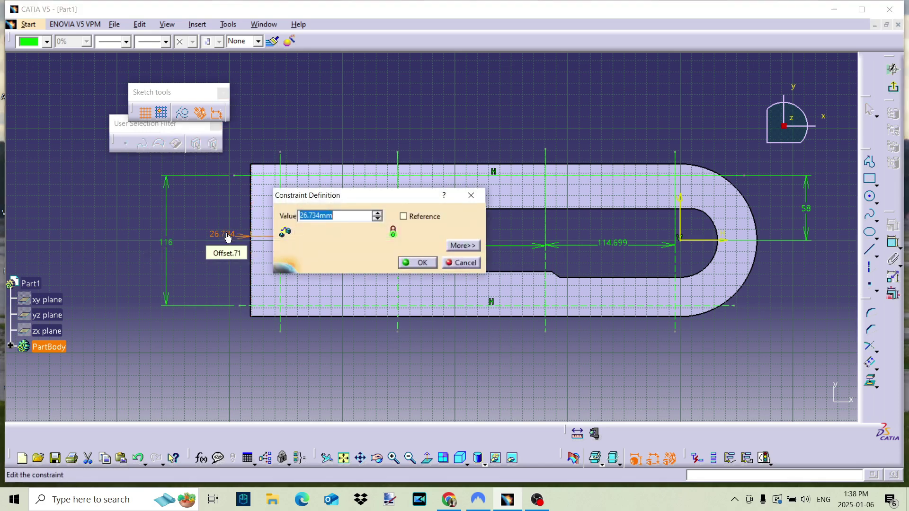
pyautogui.write('2.5+50')
pyautogui.press('Return')
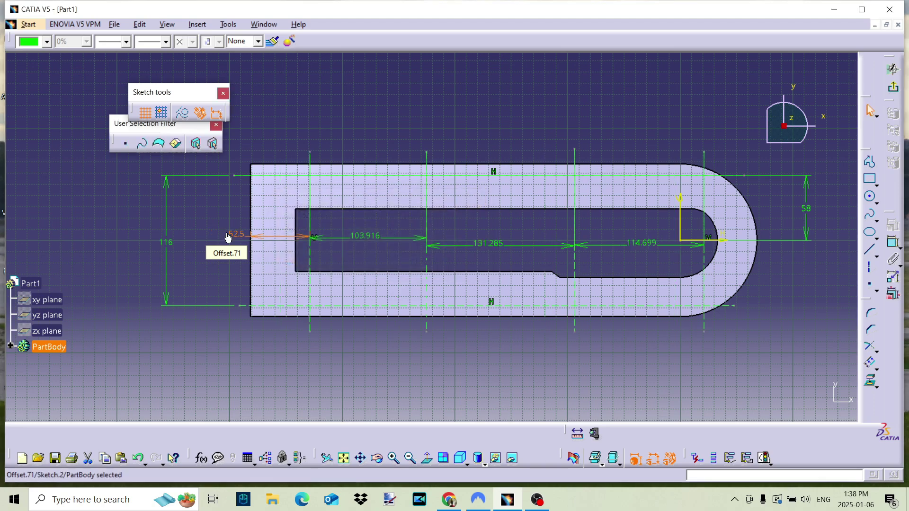
pyautogui.doubleClick(377, 235)
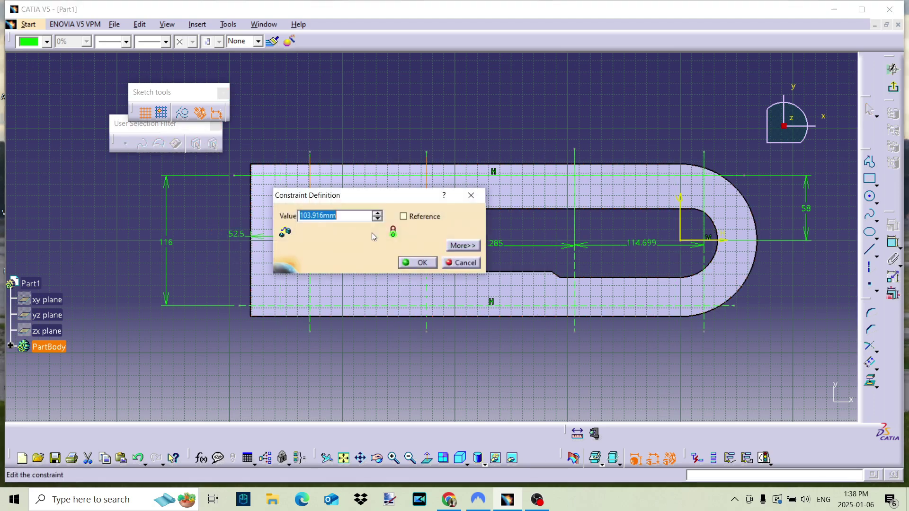
pyautogui.write('105')
pyautogui.press('Return')
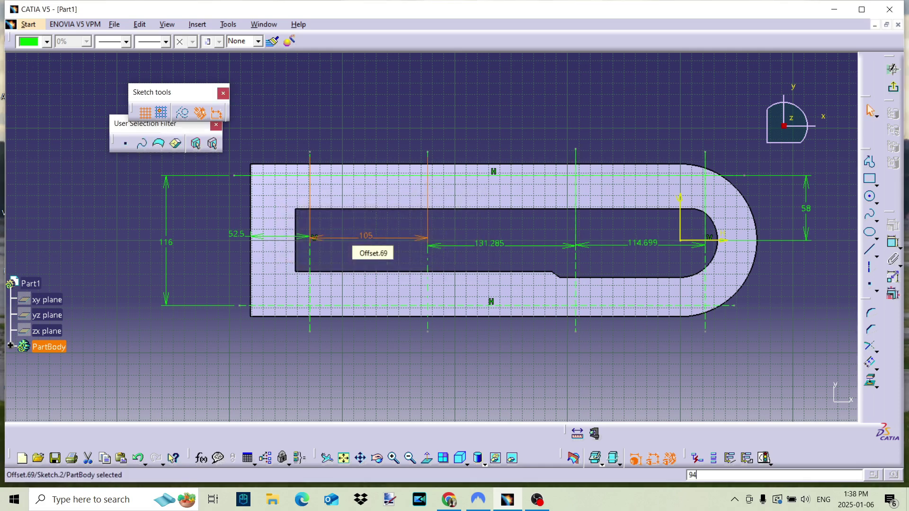
# Step: Set the spacing between the second and third vertical axes to 94 mm and between the third and fourth to 130 mm
pyautogui.doubleClick(494, 245)
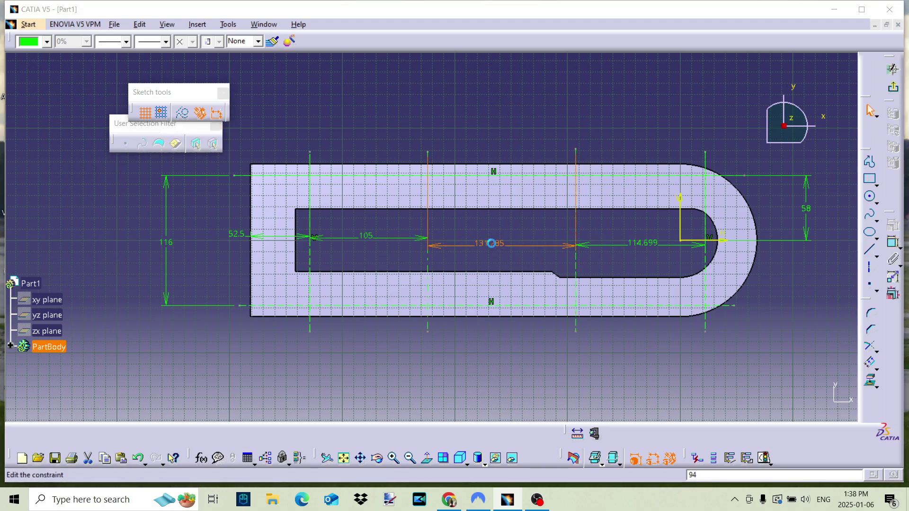
pyautogui.write('94')
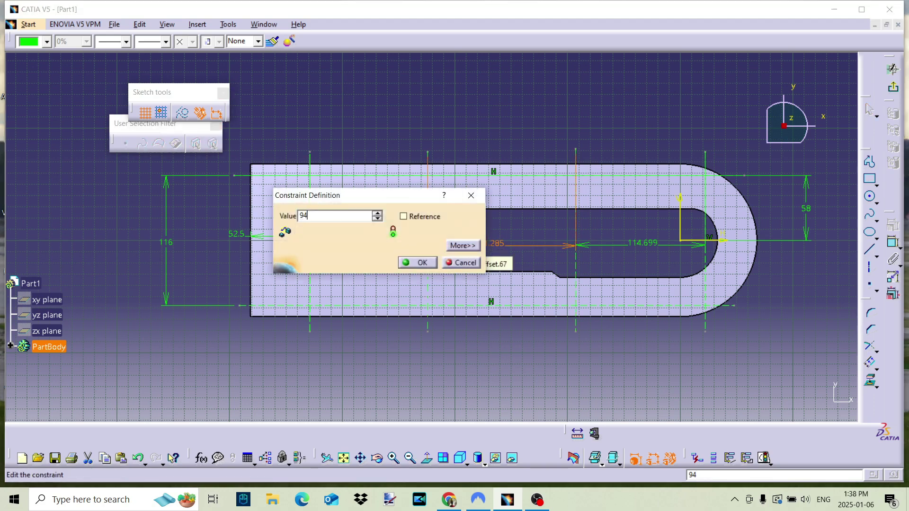
pyautogui.press('Return')
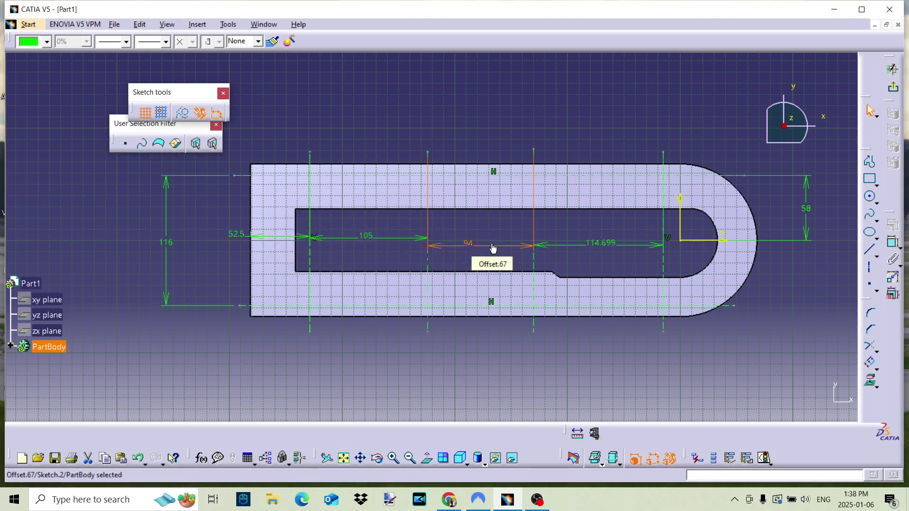
pyautogui.doubleClick(611, 242)
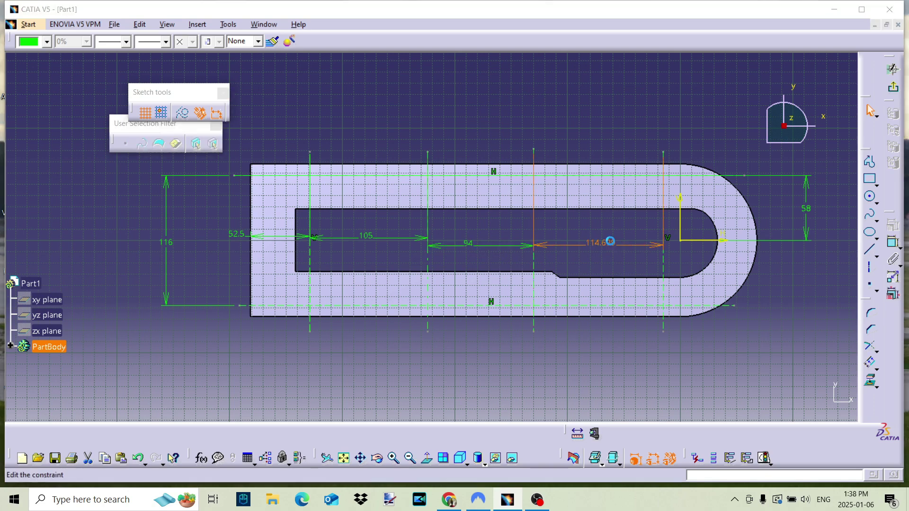
pyautogui.write('1')
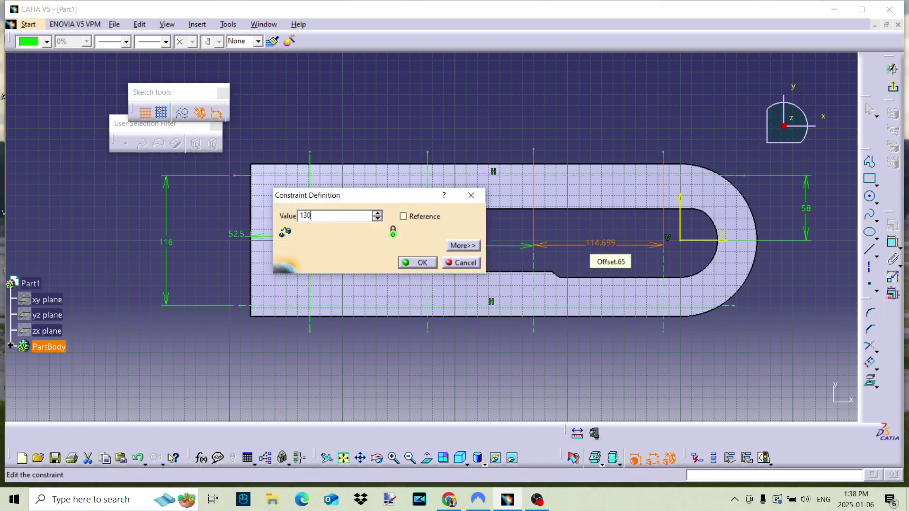
pyautogui.write('30')
pyautogui.press('Return')
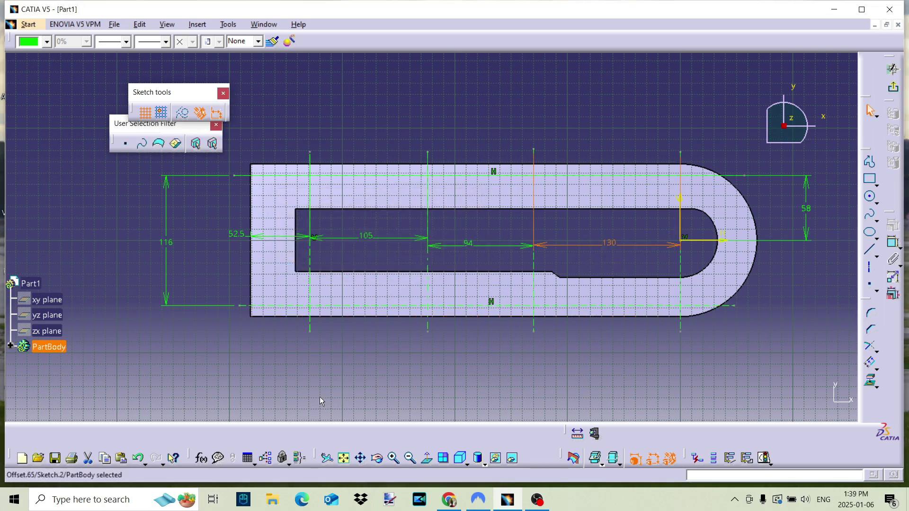
# Step: Draw a small circle centred where the upper horizontal axis crosses the vertical axis nearest the square end
pyautogui.click(735, 359)
pyautogui.moveTo(524, 251)
pyautogui.mouseDown(button='middle')
pyautogui.moveTo(515, 223)
pyautogui.moveTo(481, 227)
pyautogui.moveTo(662, 315)
pyautogui.moveTo(674, 298)
pyautogui.mouseUp(button='middle')
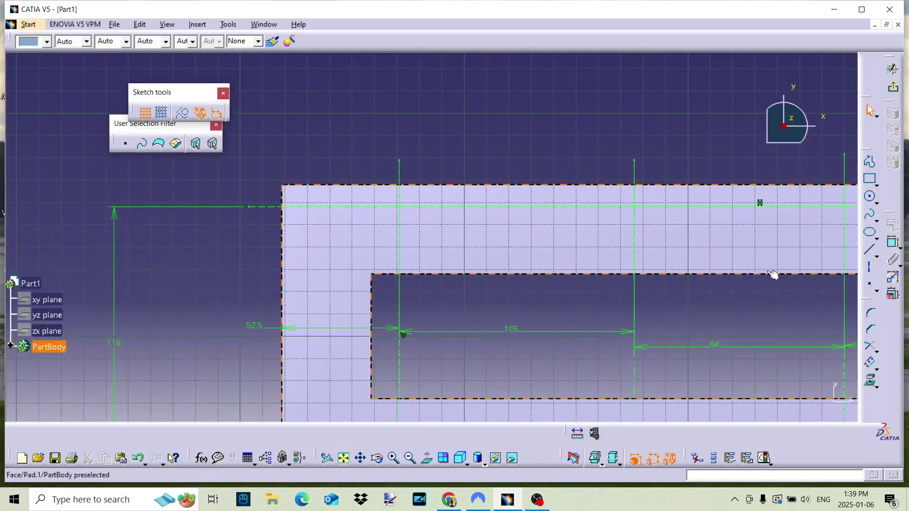
pyautogui.click(870, 196)
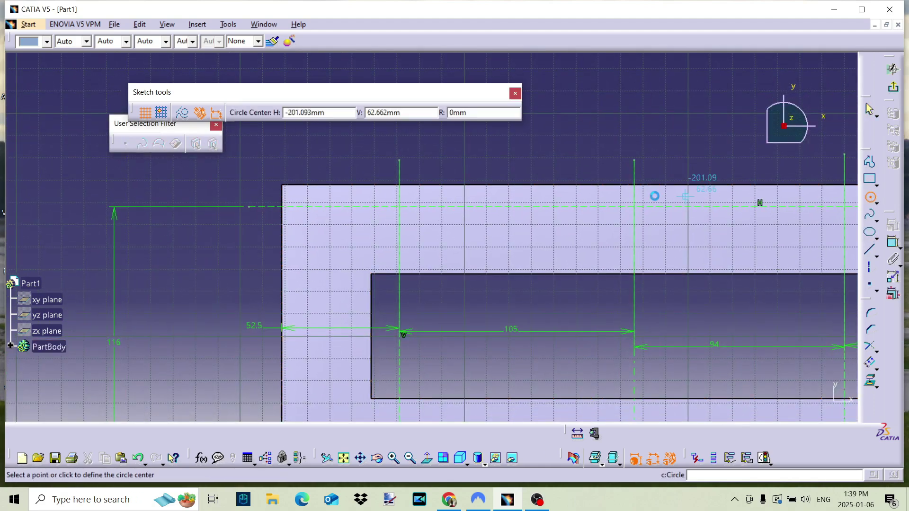
pyautogui.click(399, 207)
pyautogui.click(407, 213)
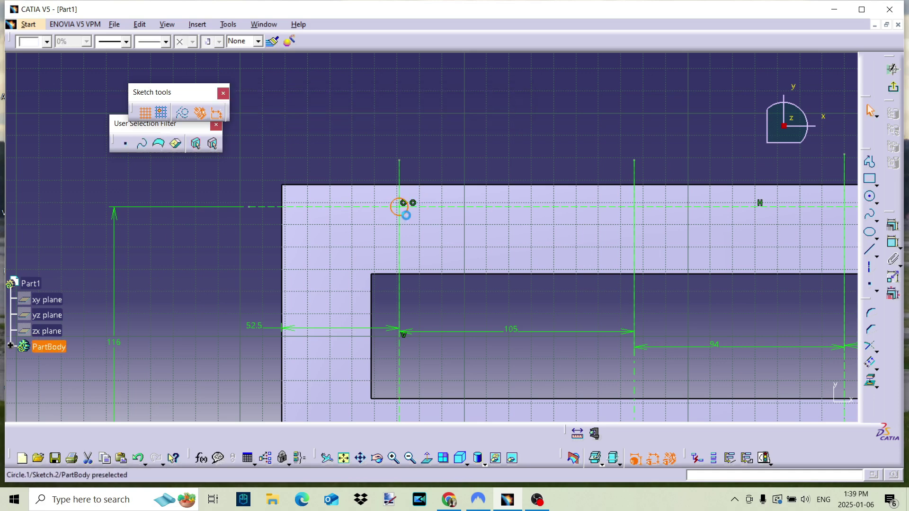
# Step: Draw circles about 8 to 10 mm in diameter where the upper horizontal axis crosses the remaining three vertical axes
pyautogui.click(870, 201)
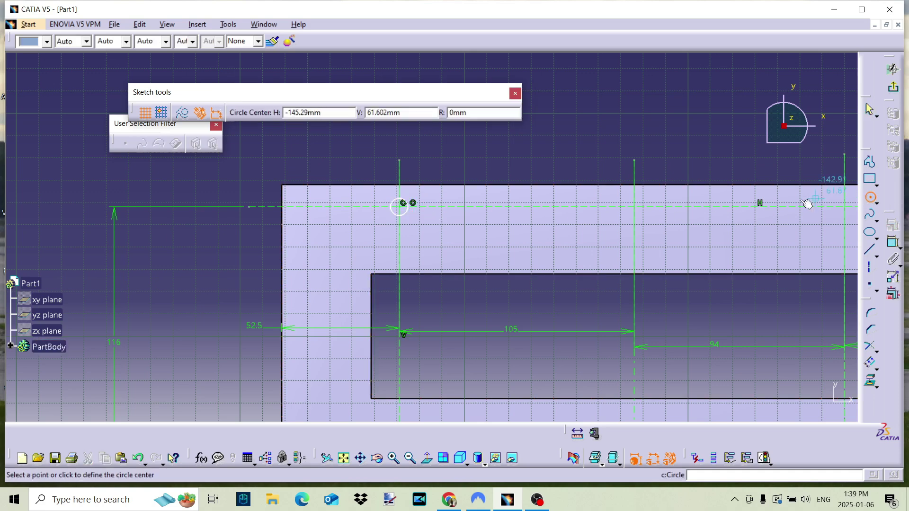
pyautogui.click(635, 207)
pyautogui.click(643, 213)
pyautogui.moveTo(649, 215)
pyautogui.mouseDown(button='middle')
pyautogui.moveTo(546, 233)
pyautogui.moveTo(487, 229)
pyautogui.mouseUp(button='middle')
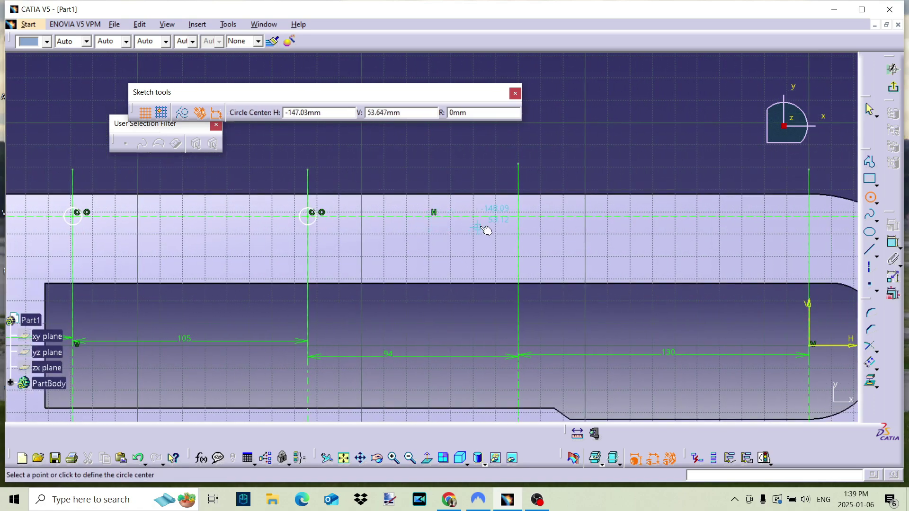
pyautogui.click(519, 217)
pyautogui.click(524, 223)
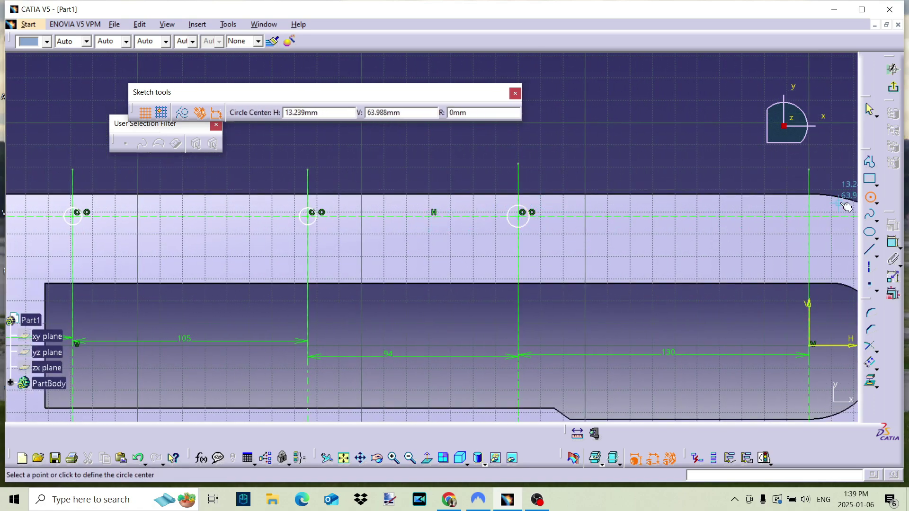
pyautogui.click(813, 221)
pyautogui.click(811, 219)
# Step: Draw four circles about 7 to 10 mm in diameter where the lower horizontal axis crosses the vertical axes
pyautogui.moveTo(810, 219); pyautogui.dragTo(731, 308, button='middle')
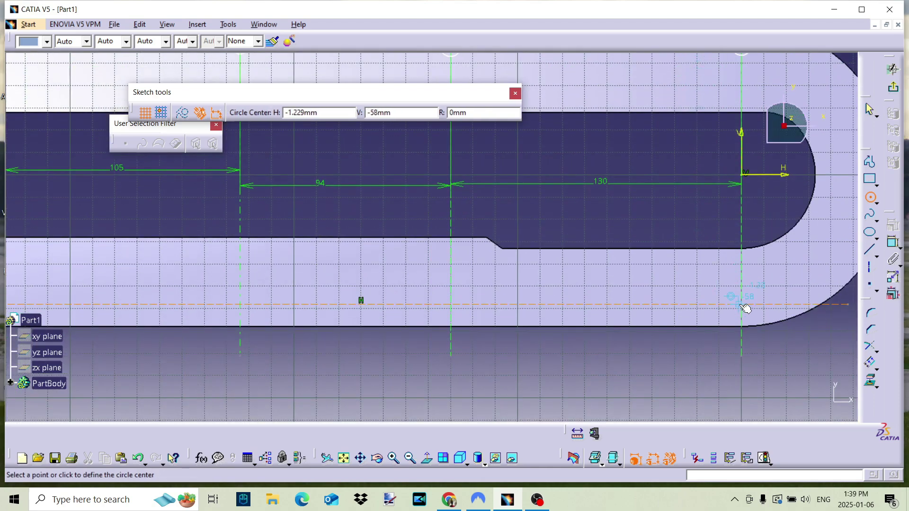
pyautogui.click(742, 305)
pyautogui.click(748, 309)
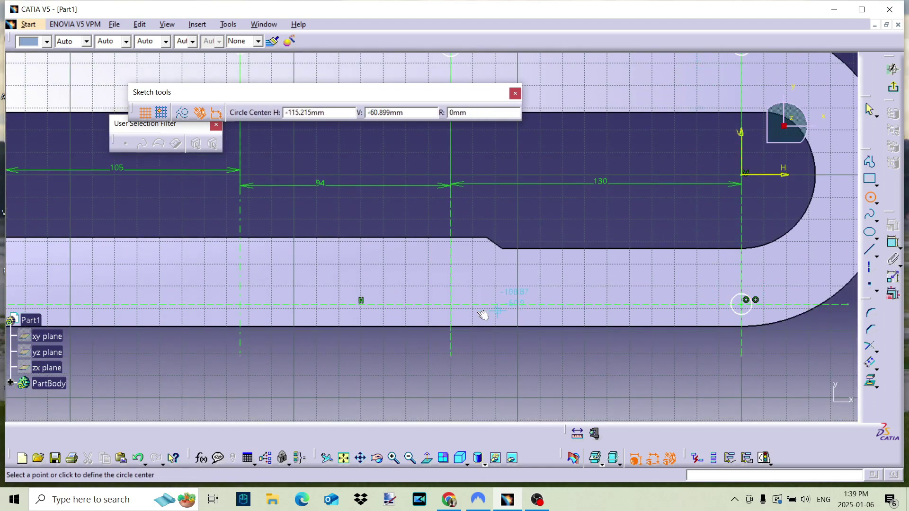
pyautogui.click(451, 305)
pyautogui.click(457, 308)
pyautogui.moveTo(520, 305); pyautogui.dragTo(737, 302, button='middle')
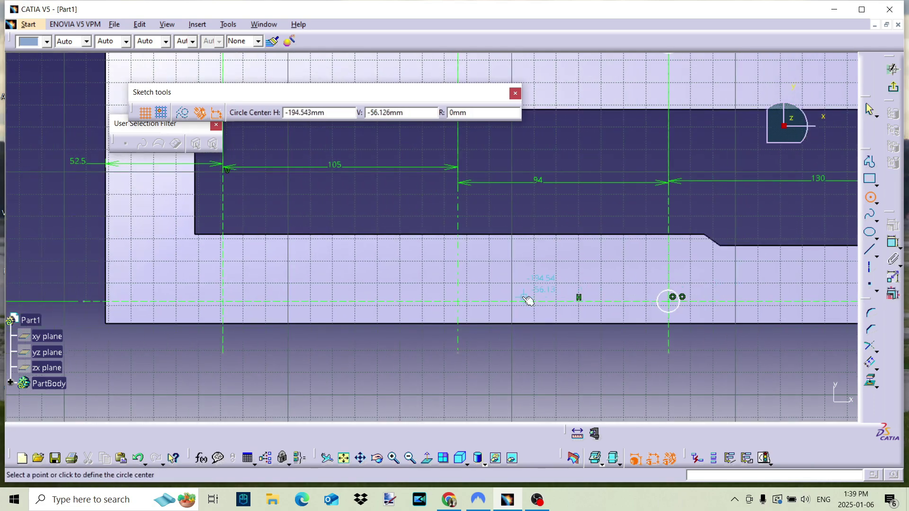
pyautogui.click(462, 304)
pyautogui.click(459, 306)
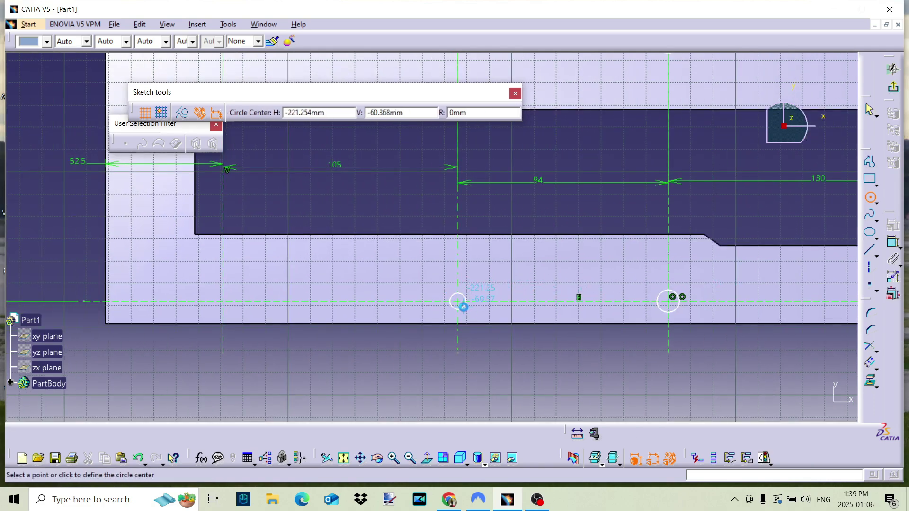
pyautogui.click(226, 306)
pyautogui.click(228, 307)
pyautogui.moveTo(354, 236); pyautogui.dragTo(518, 379, button='middle')
pyautogui.click(870, 198)
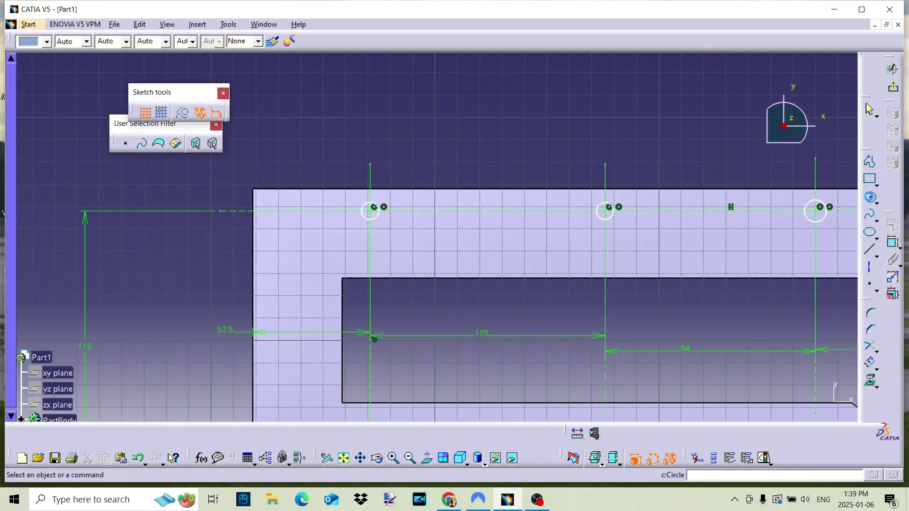
# Step: Dimension the diameters of the four circles on the upper horizontal axis
pyautogui.click(893, 242)
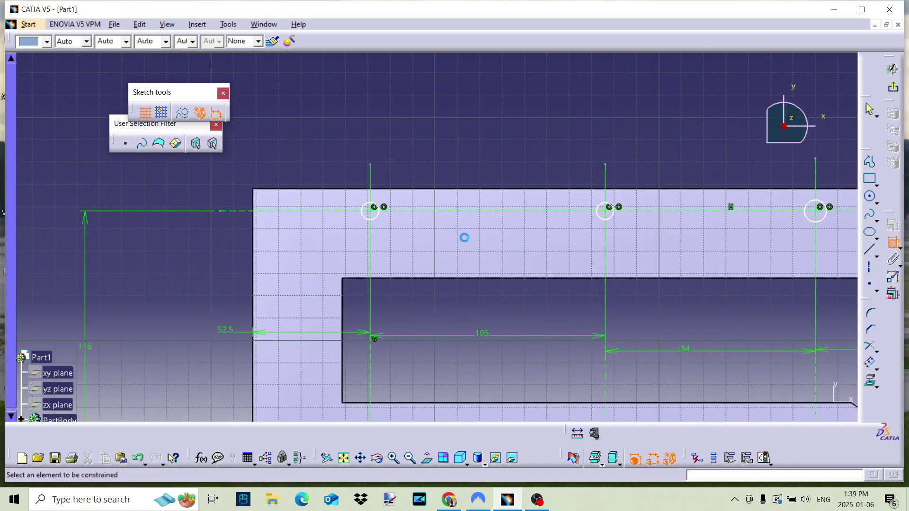
pyautogui.click(377, 218)
pyautogui.click(408, 134)
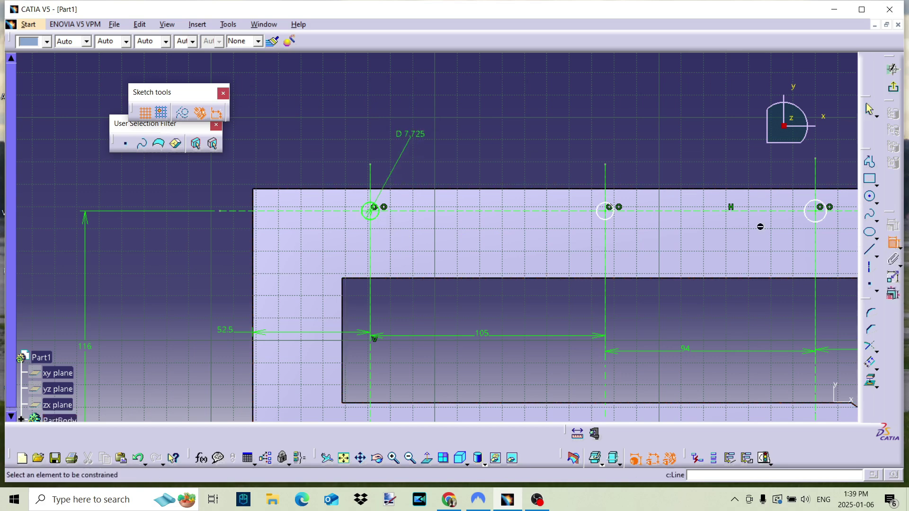
pyautogui.click(617, 220)
pyautogui.click(655, 163)
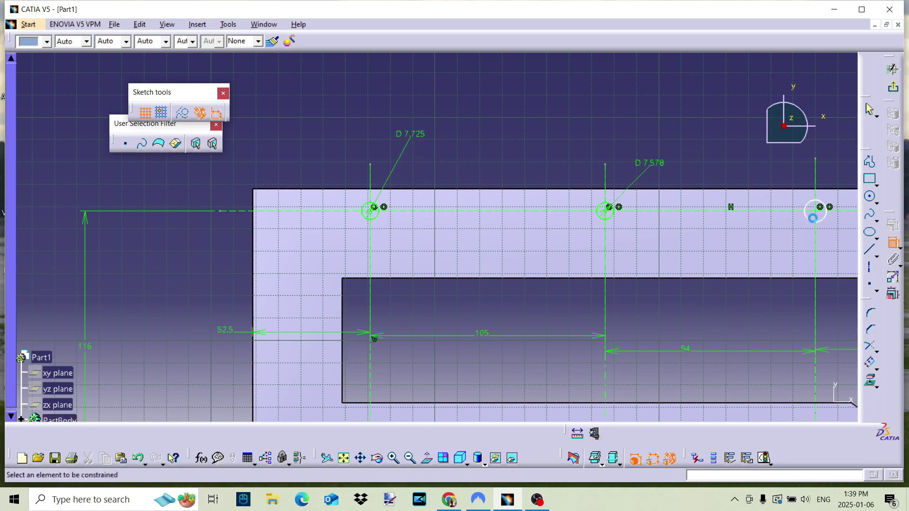
pyautogui.click(814, 215)
pyautogui.click(762, 156)
pyautogui.moveTo(739, 265)
pyautogui.mouseDown(button='middle')
pyautogui.moveTo(694, 278)
pyautogui.moveTo(653, 236)
pyautogui.mouseUp(button='middle')
pyautogui.click(779, 243)
pyautogui.click(751, 155)
# Step: Dimension the diameters of the four circles on the lower horizontal axis
pyautogui.moveTo(742, 260); pyautogui.dragTo(737, 81, button='middle')
pyautogui.click(770, 315)
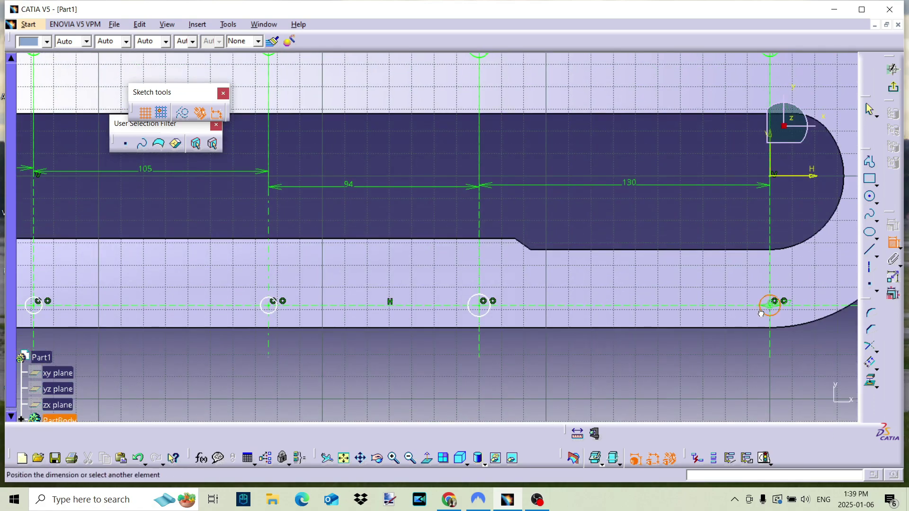
pyautogui.click(699, 368)
pyautogui.click(485, 318)
pyautogui.click(529, 359)
pyautogui.click(275, 315)
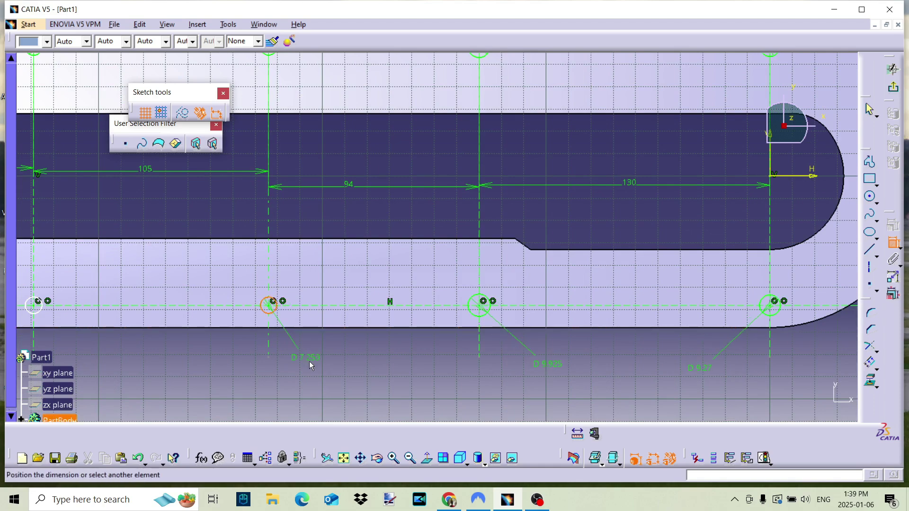
pyautogui.click(310, 364)
pyautogui.moveTo(342, 352); pyautogui.dragTo(642, 345, button='middle')
pyautogui.click(334, 305)
pyautogui.click(381, 365)
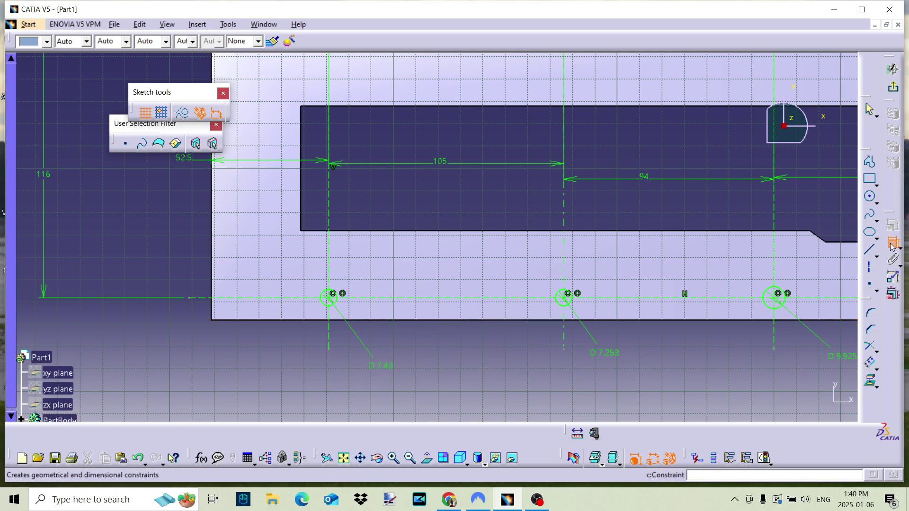
# Step: Set the diameters of the two lower circles nearest the plate's square end to 8 mm
pyautogui.doubleClick(386, 367)
pyautogui.write('8')
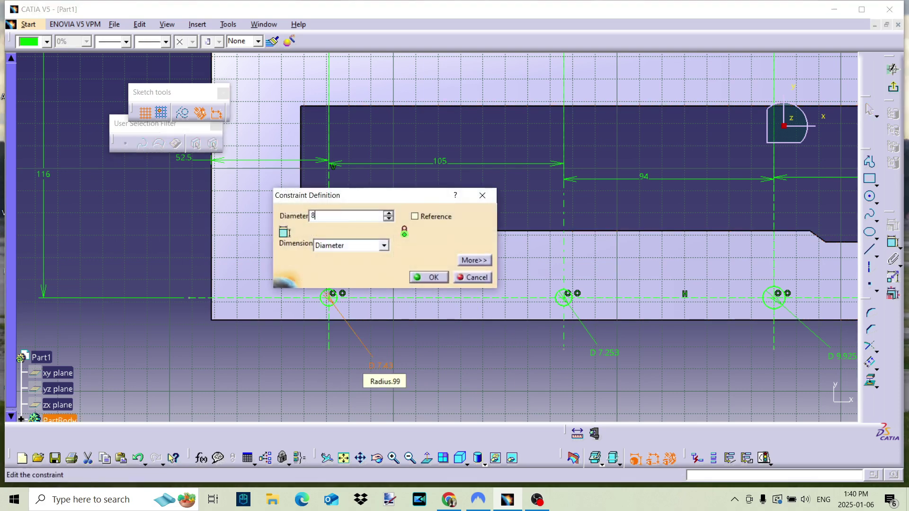
pyautogui.press('Return')
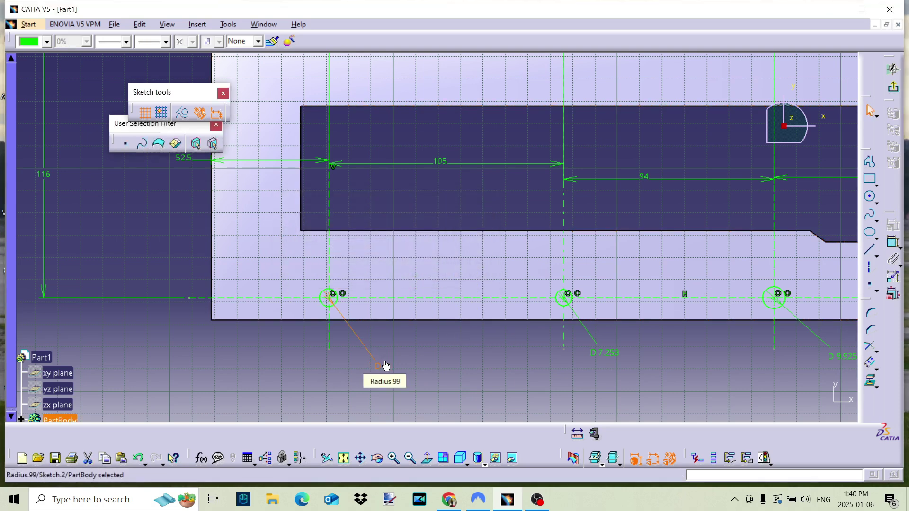
pyautogui.doubleClick(609, 355)
pyautogui.write('8mm')
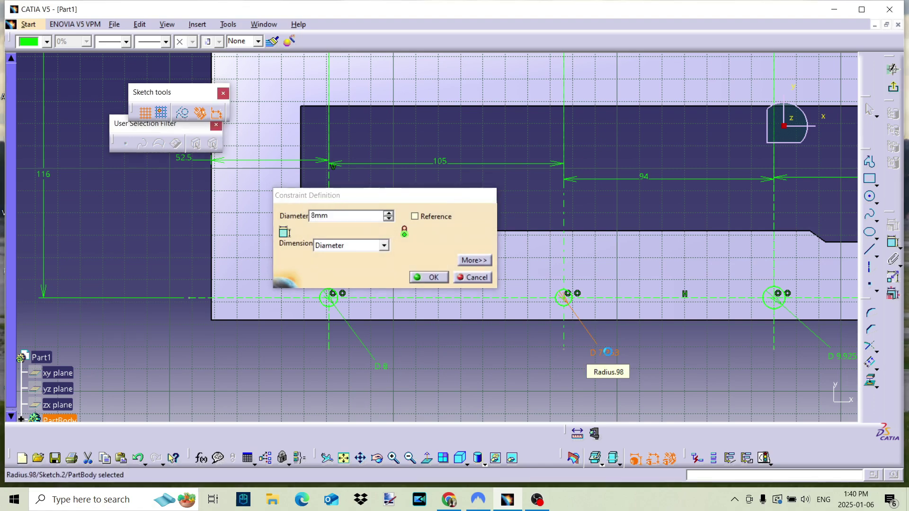
pyautogui.press('Return')
# Step: Set the diameters of the two lower circles nearest the plate's rounded end to 8 mm
pyautogui.moveTo(723, 341); pyautogui.dragTo(409, 341, button='middle')
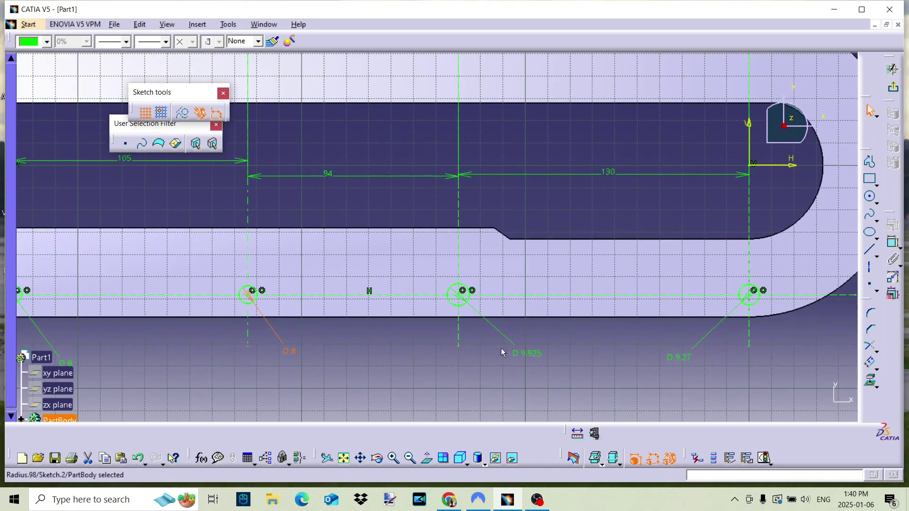
pyautogui.doubleClick(529, 356)
pyautogui.write('8')
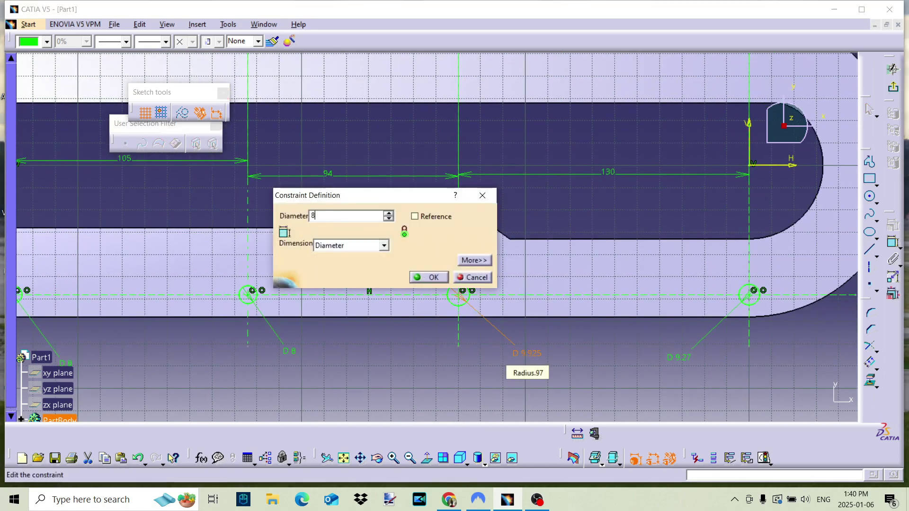
pyautogui.press('Return')
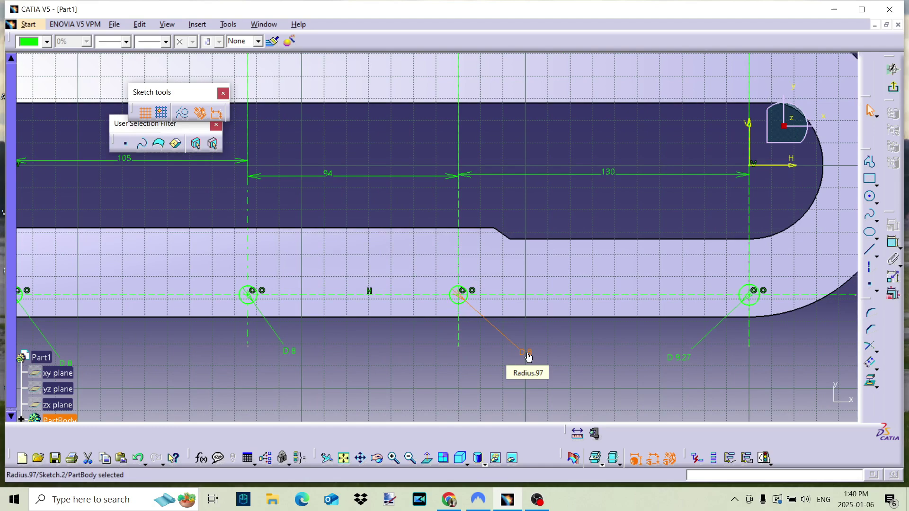
pyautogui.doubleClick(673, 361)
pyautogui.write('8')
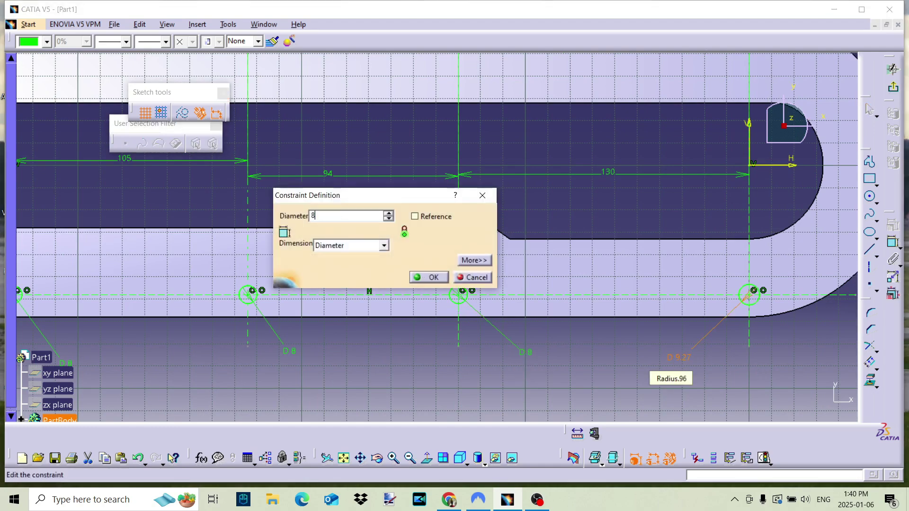
pyautogui.press('Return')
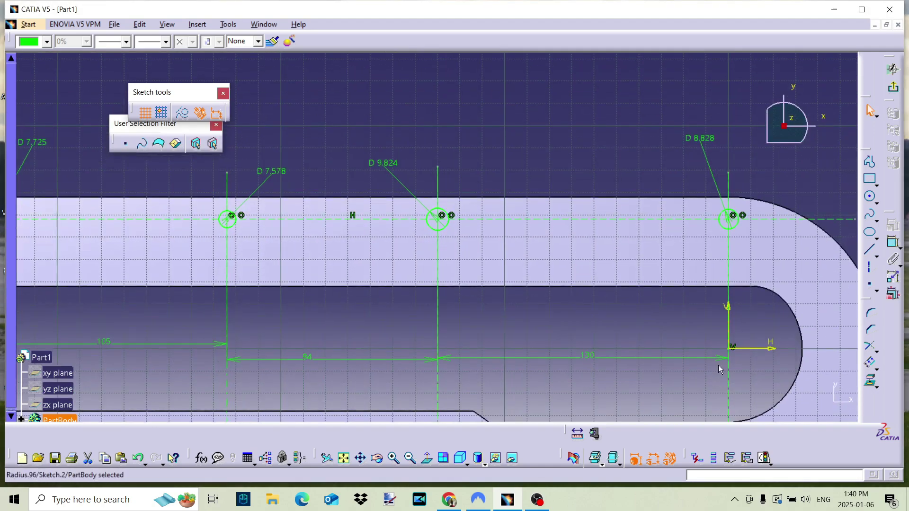
# Step: Set the diameters of the two upper circles nearest the plate's rounded end to 8 mm
pyautogui.doubleClick(700, 137)
pyautogui.write('8')
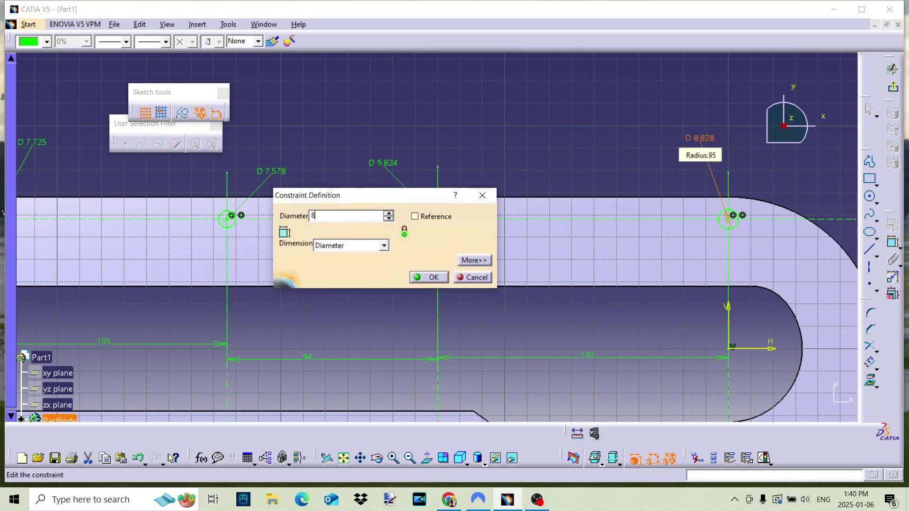
pyautogui.press('Return')
pyautogui.doubleClick(384, 165)
pyautogui.write('8')
pyautogui.press('Return')
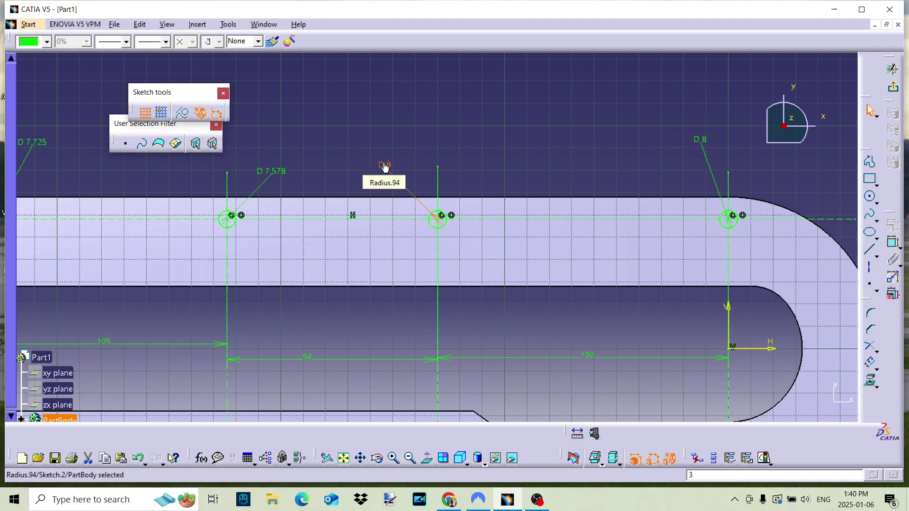
# Step: Set the diameters of the two upper circles nearest the plate's square end to 8 mm
pyautogui.doubleClick(280, 172)
pyautogui.write('8')
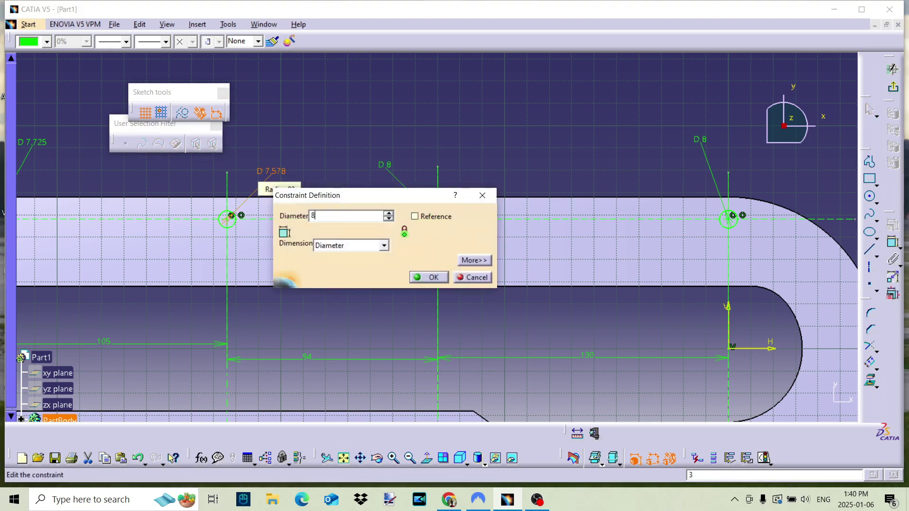
pyautogui.press('Return')
pyautogui.moveTo(330, 292); pyautogui.dragTo(596, 289, button='middle')
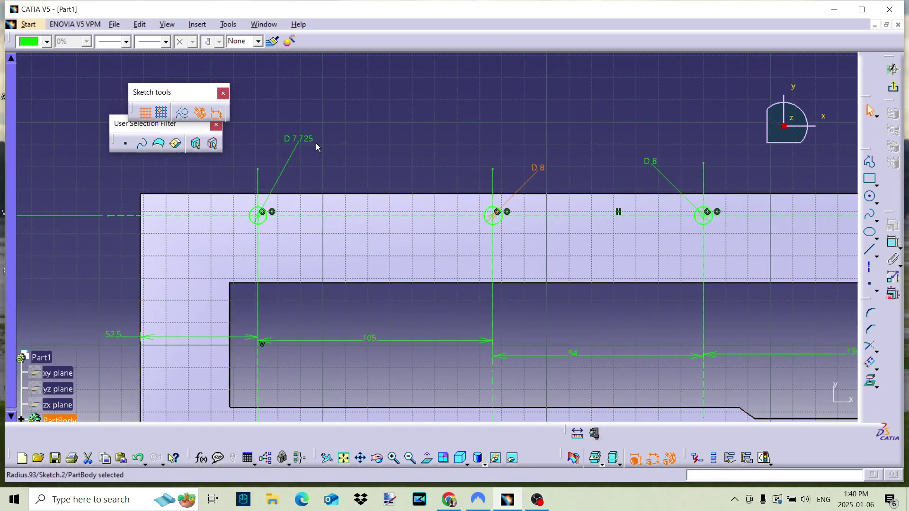
pyautogui.doubleClick(301, 139)
pyautogui.write('8mm')
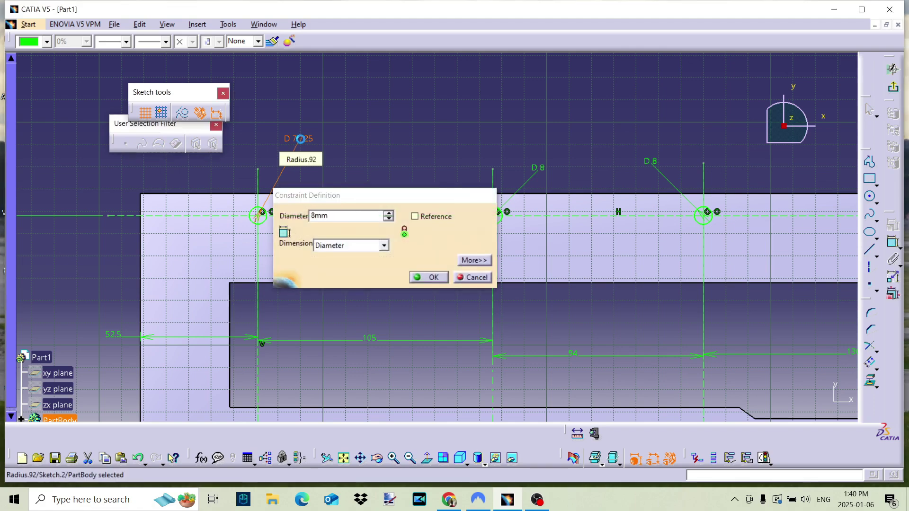
pyautogui.press('Return')
# Step: Exit the sketch and cut its eight circles into the plate with an 8 mm deep Pocket
pyautogui.moveTo(659, 378); pyautogui.dragTo(670, 241, button='middle')
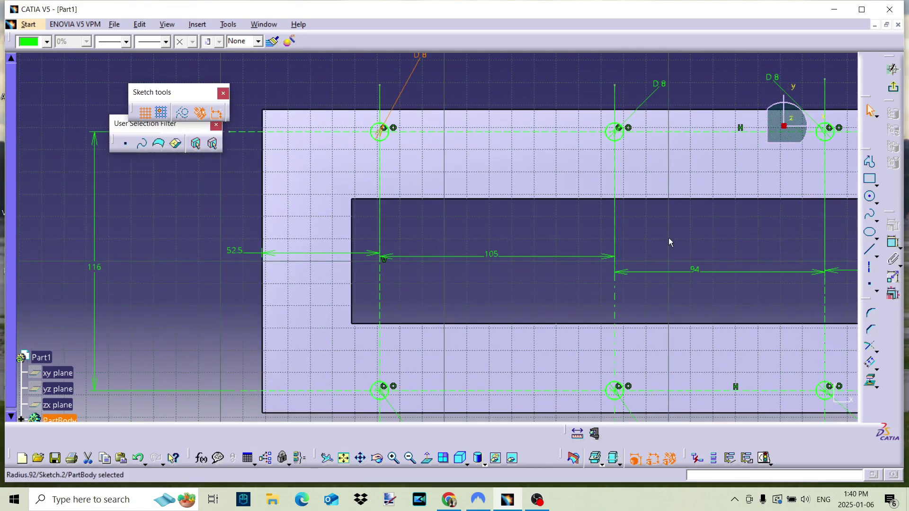
pyautogui.scroll(1, 611, 271)
pyautogui.moveTo(611, 272); pyautogui.dragTo(615, 329, button='middle')
pyautogui.click(893, 86)
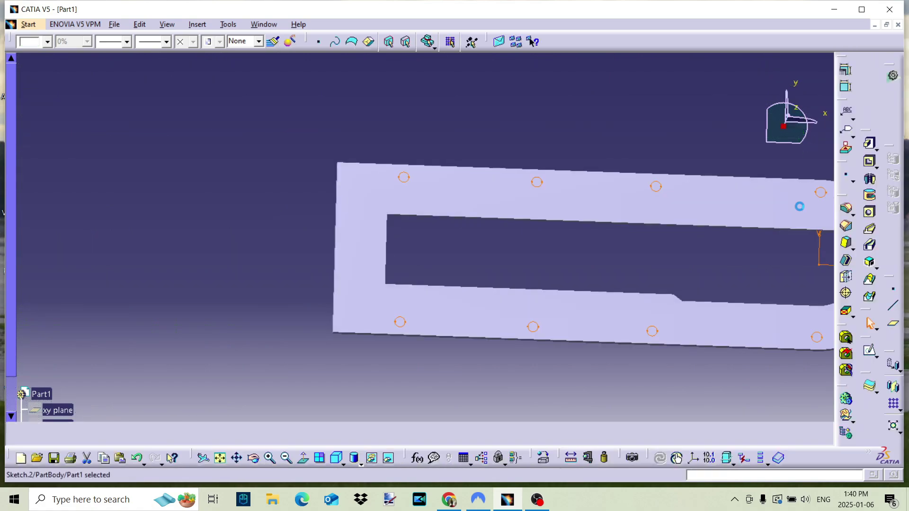
pyautogui.click(869, 162)
pyautogui.moveTo(530, 209); pyautogui.dragTo(271, 368, button='middle')
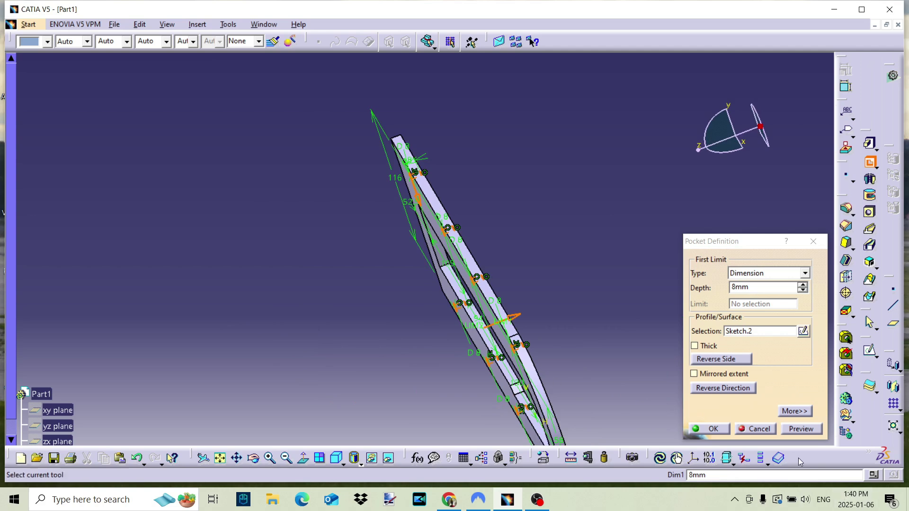
pyautogui.click(713, 429)
pyautogui.moveTo(396, 283); pyautogui.dragTo(470, 307, button='middle')
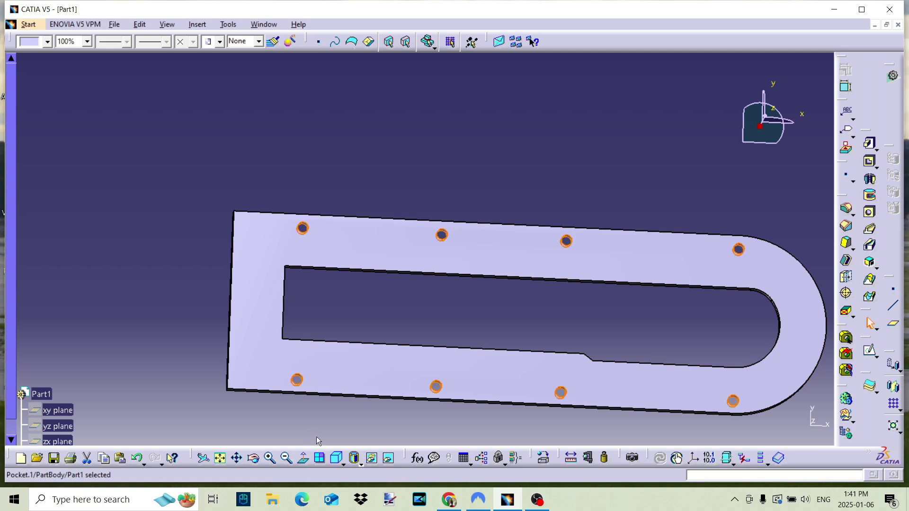
# Step: Open the pad's profile sketch and set the offset between the plate's square end and the inner opening to 8 mm
pyautogui.scroll(-4, 68, 395)
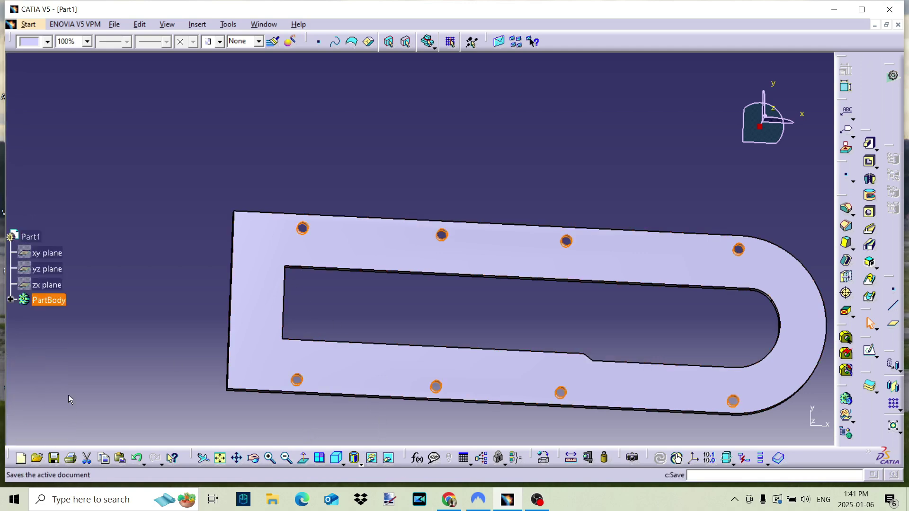
pyautogui.click(11, 303)
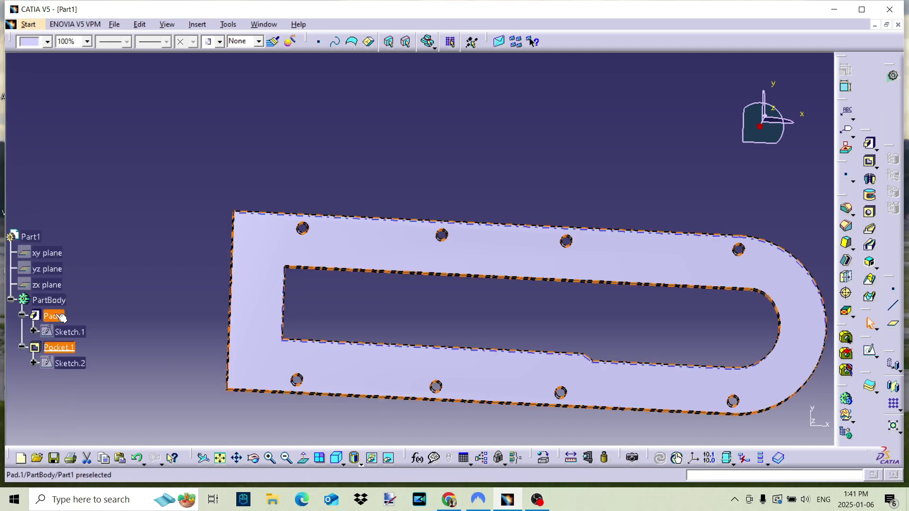
pyautogui.doubleClick(67, 331)
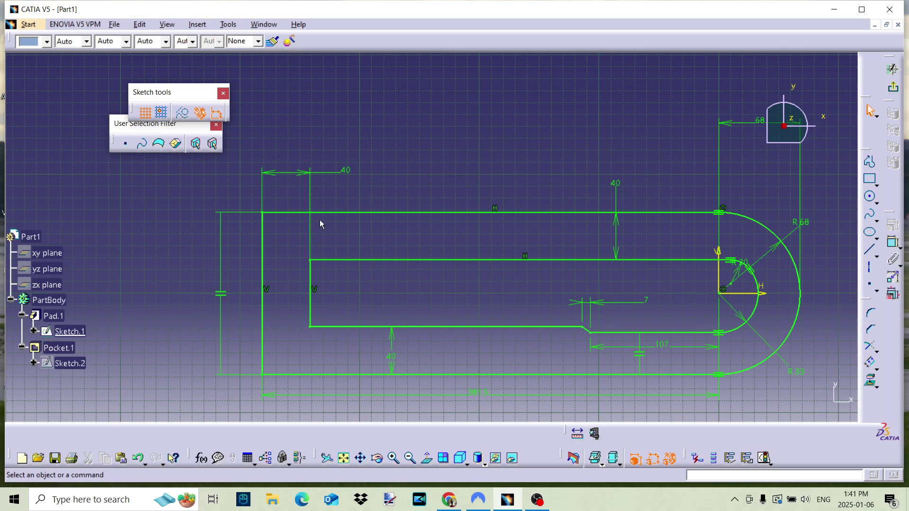
pyautogui.doubleClick(346, 170)
pyautogui.write('8')
pyautogui.press('Return')
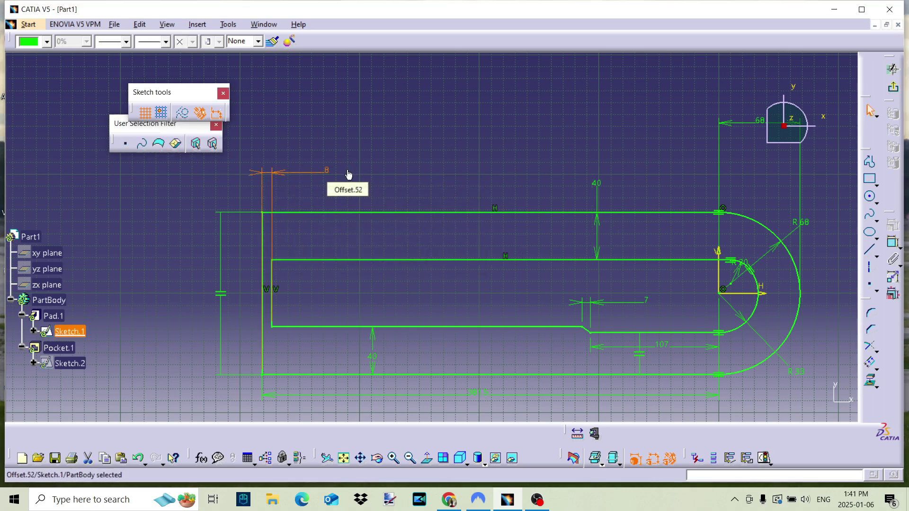
# Step: Set the offset between the plate's square end and the inner opening to 80 mm
pyautogui.doubleClick(327, 172)
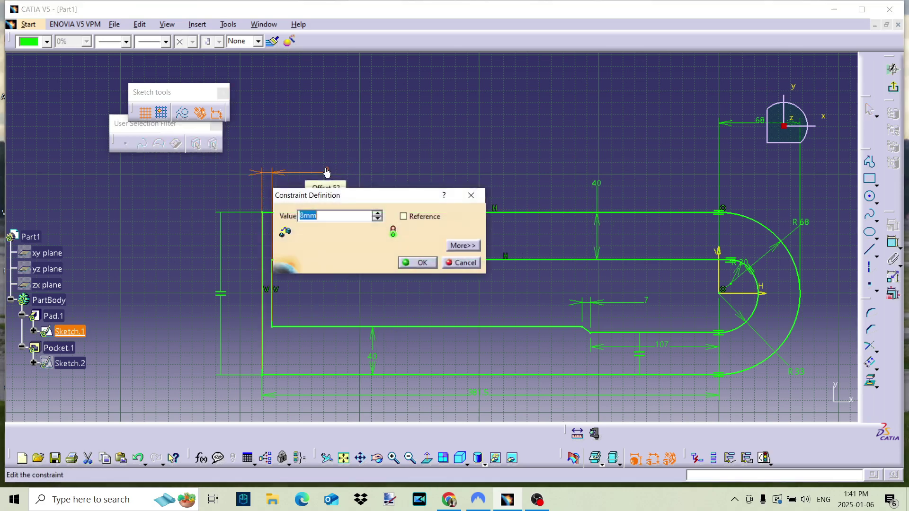
pyautogui.write('80')
pyautogui.press('Return')
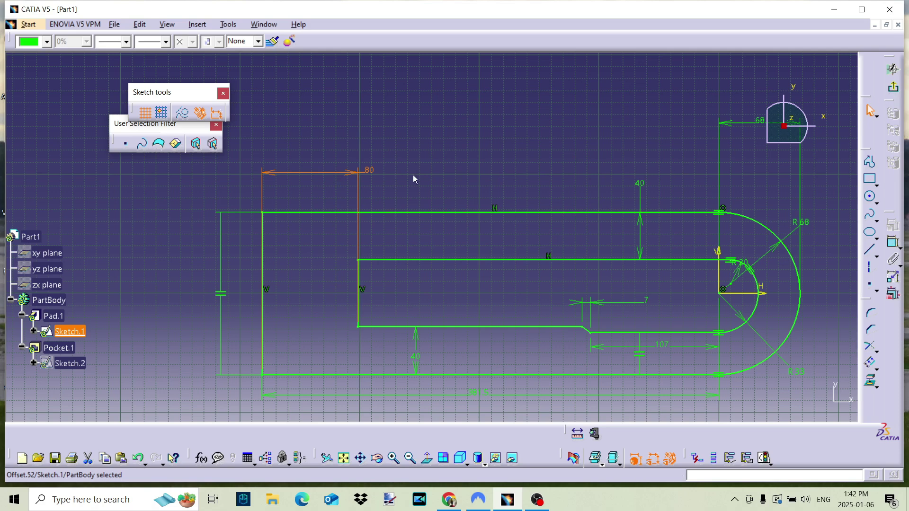
# Step: Set the offset between the plate's square end and the inner opening to 102.5 mm and exit the sketch
pyautogui.doubleClick(371, 169)
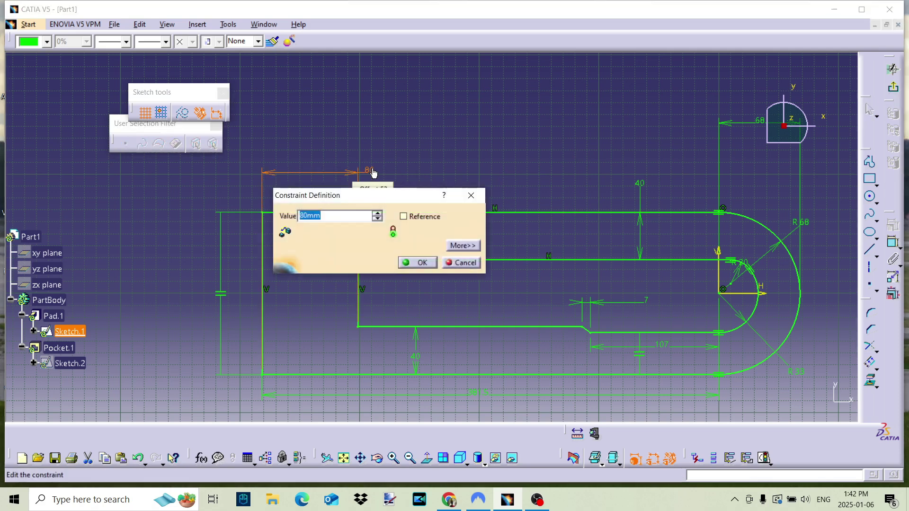
pyautogui.write('102.5')
pyautogui.press('Return')
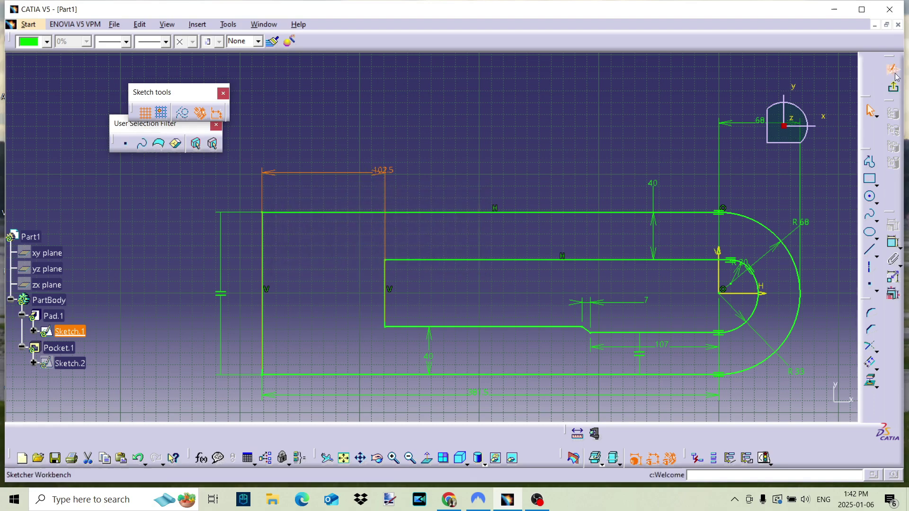
pyautogui.click(893, 88)
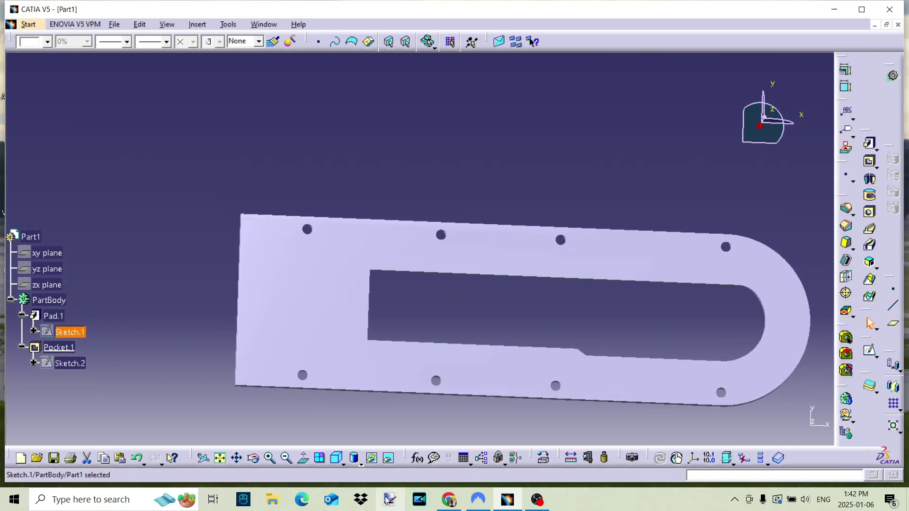
pyautogui.moveTo(386, 345)
pyautogui.mouseDown(button='middle')
pyautogui.moveTo(435, 343)
pyautogui.moveTo(439, 311)
pyautogui.mouseUp(button='middle')
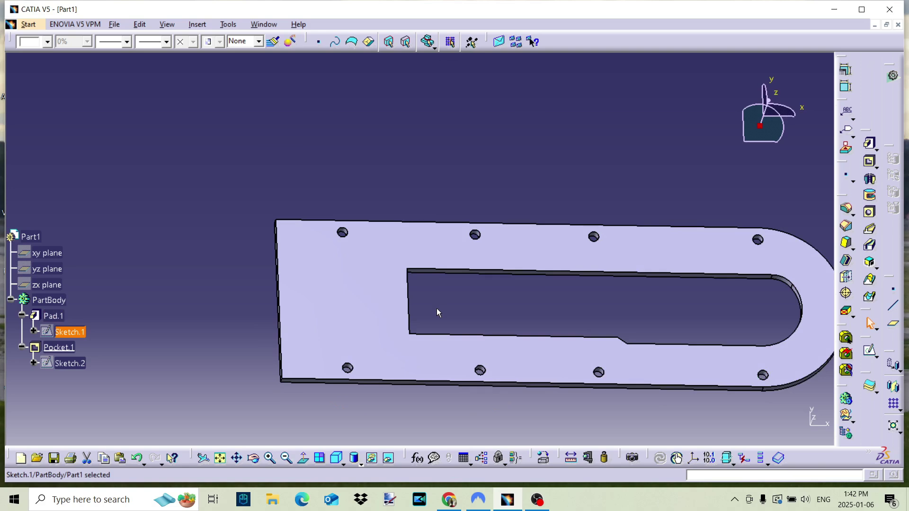
pyautogui.moveTo(479, 319); pyautogui.dragTo(361, 280, button='middle')
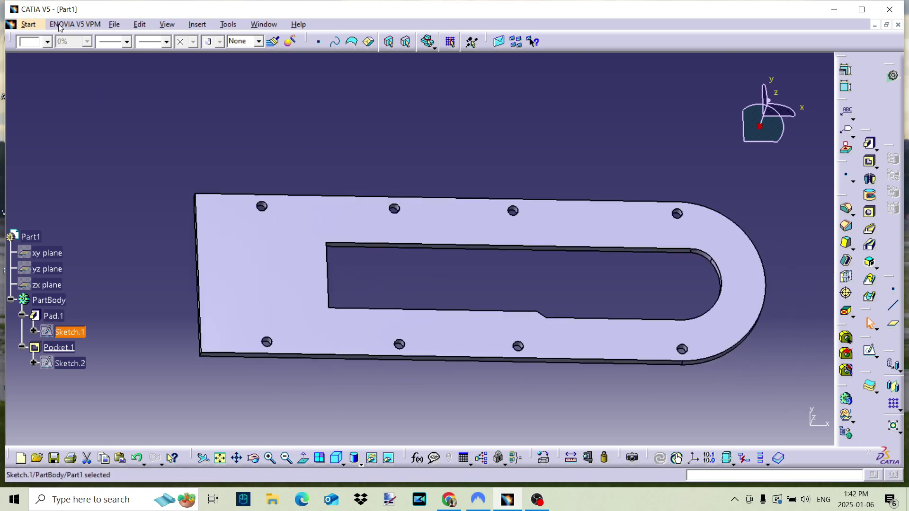
# Step: Save the part in the Beam Engine folder under the file name Bass
pyautogui.click(114, 31)
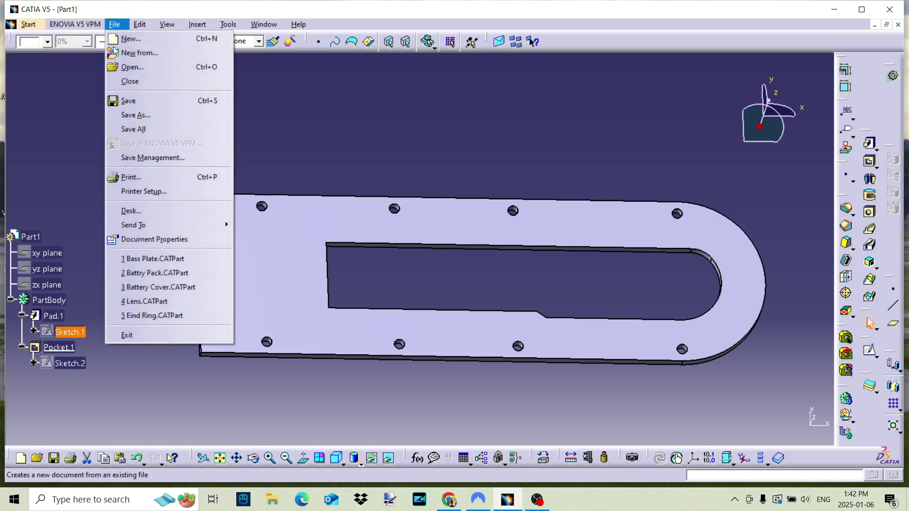
pyautogui.click(127, 101)
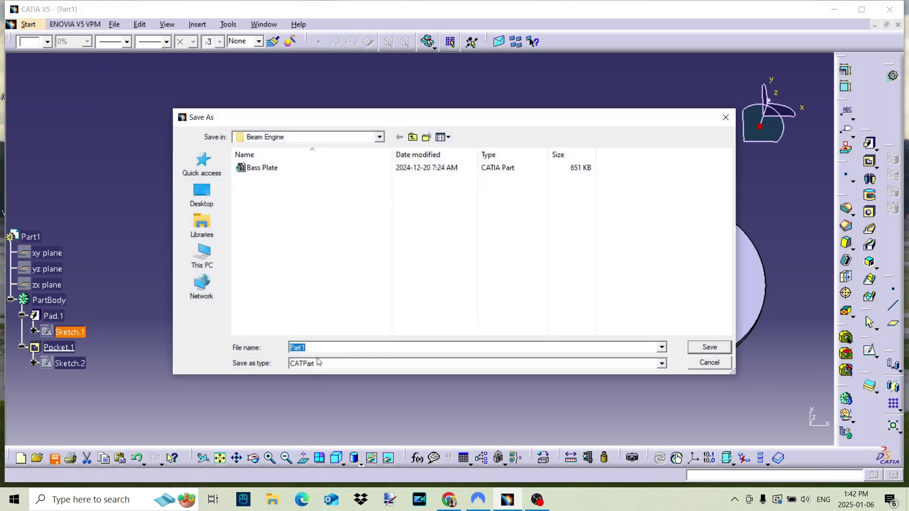
pyautogui.write('Bass')
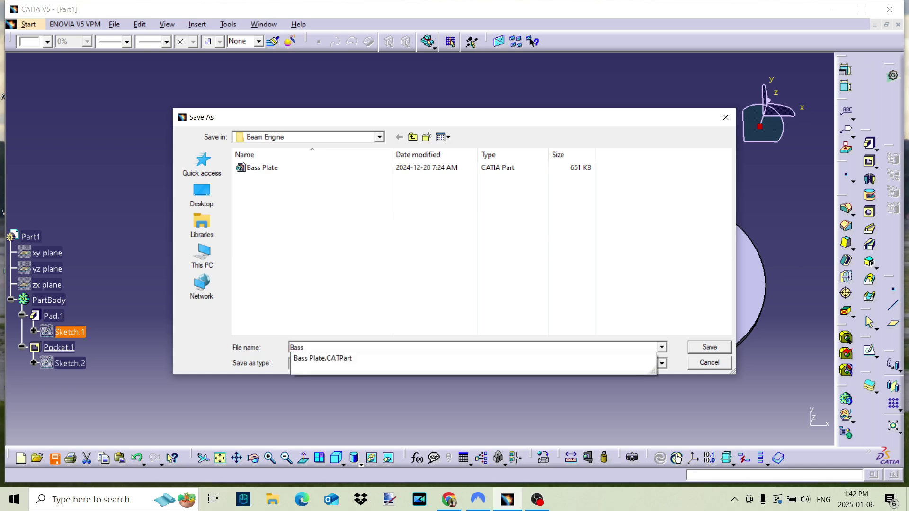
pyautogui.press('Return')
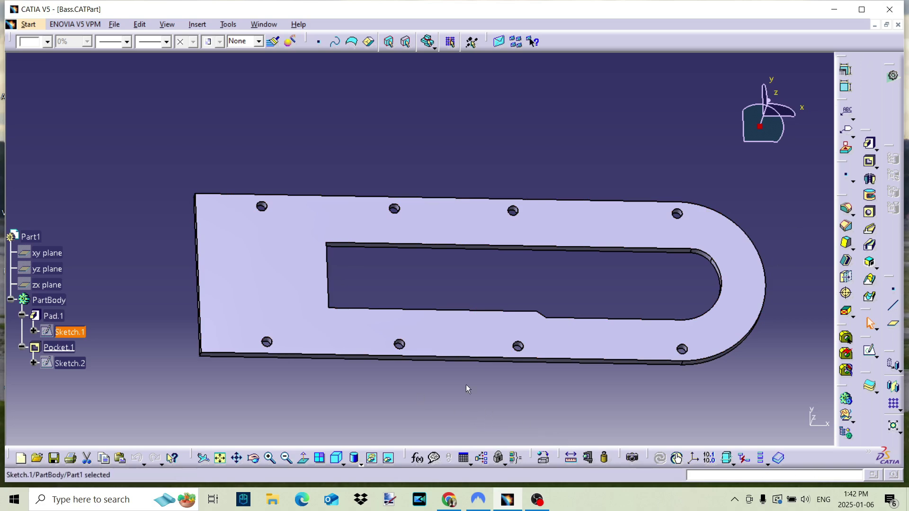
# Step: Inspect the plate in 3D and check the pad's definition without changing its values
pyautogui.click(383, 132)
pyautogui.moveTo(414, 263)
pyautogui.mouseDown(button='middle')
pyautogui.moveTo(442, 245)
pyautogui.moveTo(417, 157)
pyautogui.moveTo(360, 265)
pyautogui.moveTo(347, 319)
pyautogui.moveTo(365, 297)
pyautogui.moveTo(545, 291)
pyautogui.mouseUp(button='middle')
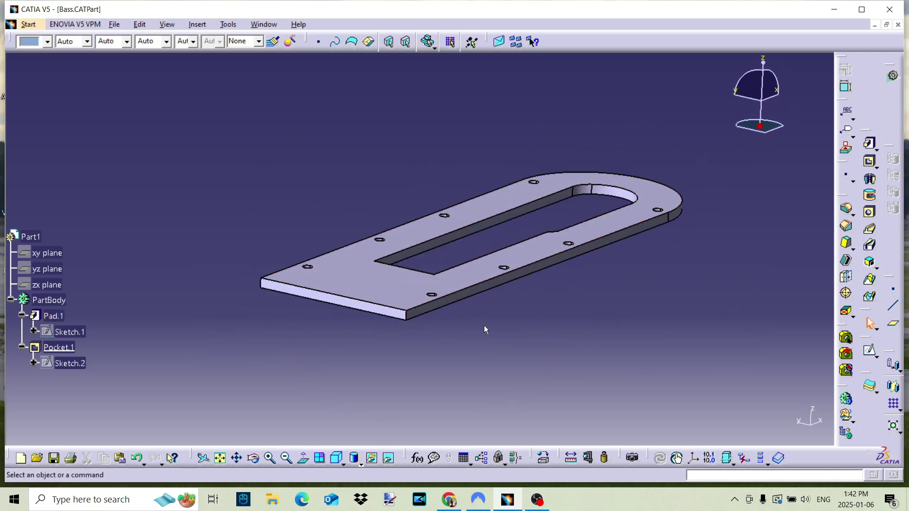
pyautogui.doubleClick(53, 316)
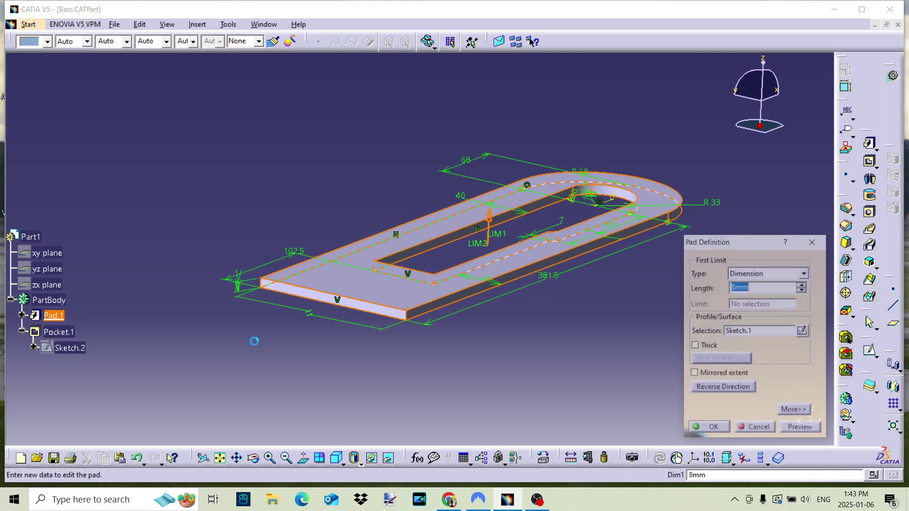
pyautogui.press('Return')
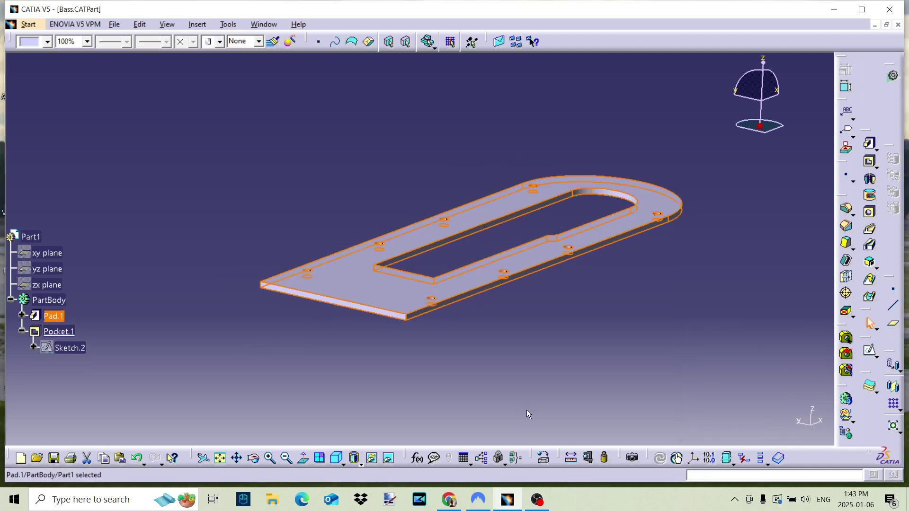
pyautogui.click(527, 410)
pyautogui.moveTo(520, 283); pyautogui.dragTo(377, 292, button='middle')
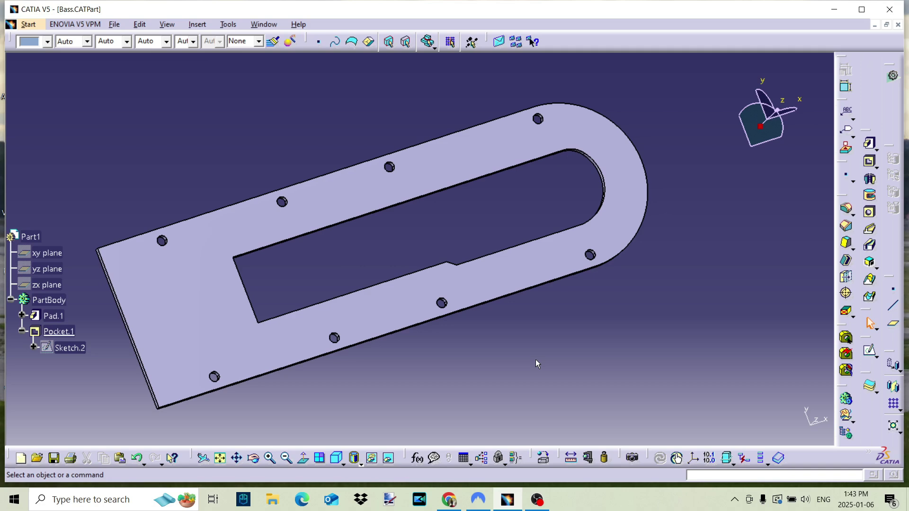
# Step: Open the pocket's hole sketch, examine the hole dimensions near the plate's square end, and exit the sketch
pyautogui.click(578, 221)
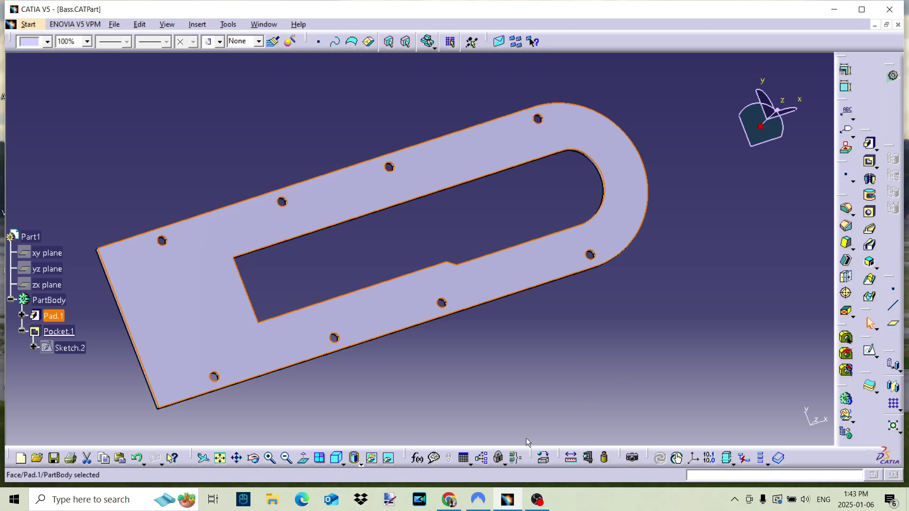
pyautogui.doubleClick(69, 347)
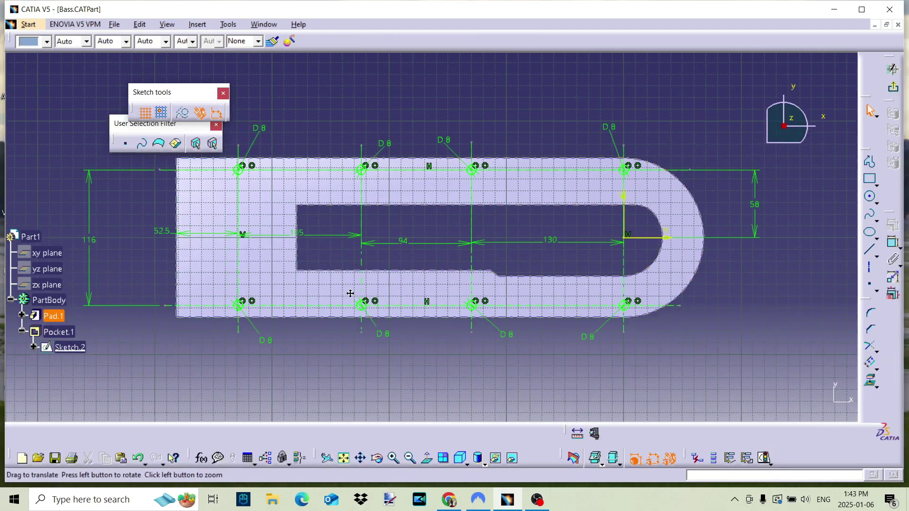
pyautogui.moveTo(350, 294); pyautogui.dragTo(474, 310, button='middle')
pyautogui.click(475, 310)
pyautogui.moveTo(474, 311)
pyautogui.mouseDown(button='middle')
pyautogui.moveTo(415, 245)
pyautogui.moveTo(479, 275)
pyautogui.mouseUp(button='middle')
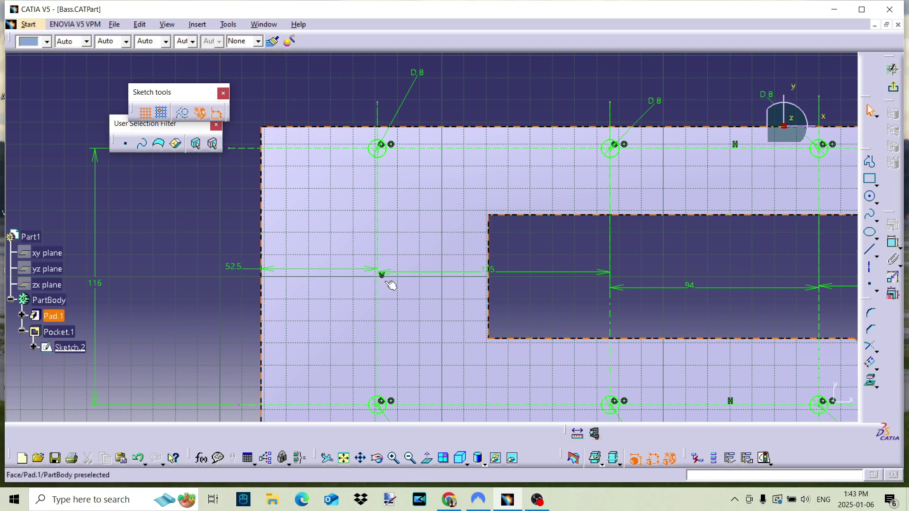
pyautogui.click(890, 89)
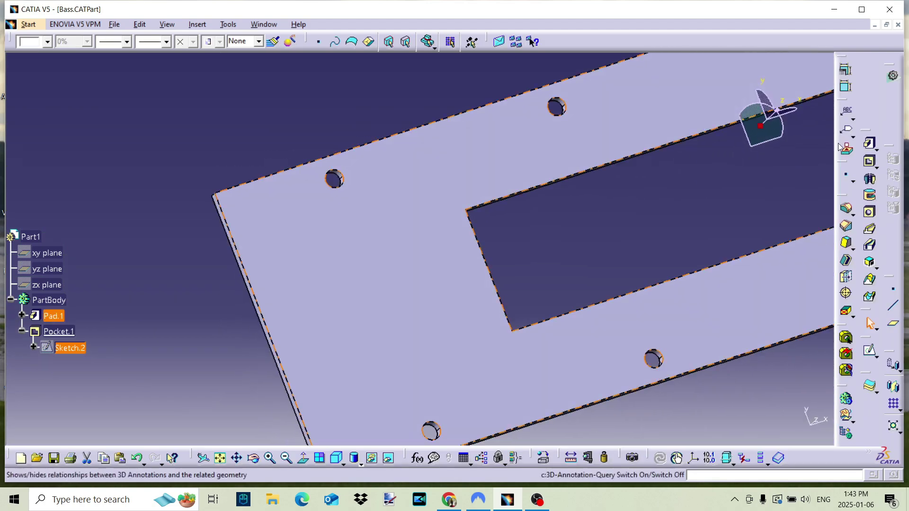
pyautogui.moveTo(292, 211); pyautogui.dragTo(290, 253, button='middle')
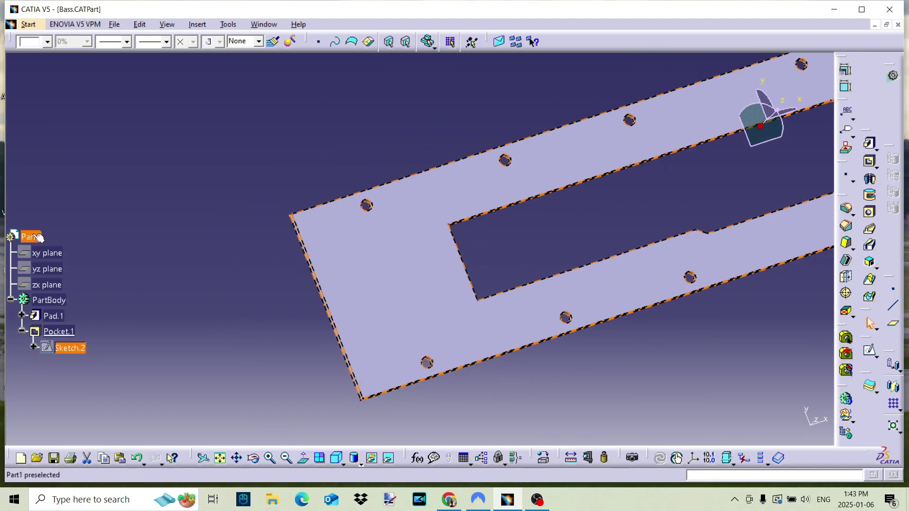
# Step: Change the part number in the part's properties to bass
pyautogui.rightClick(38, 238)
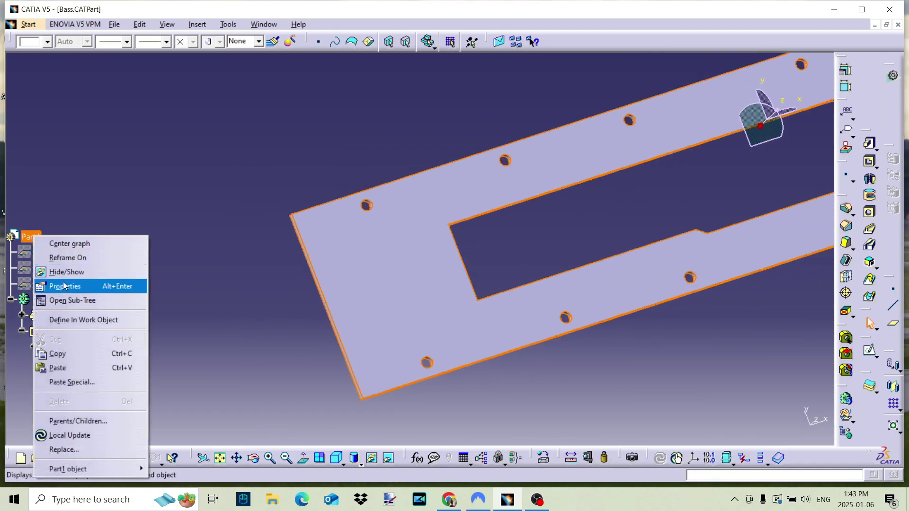
pyautogui.click(72, 290)
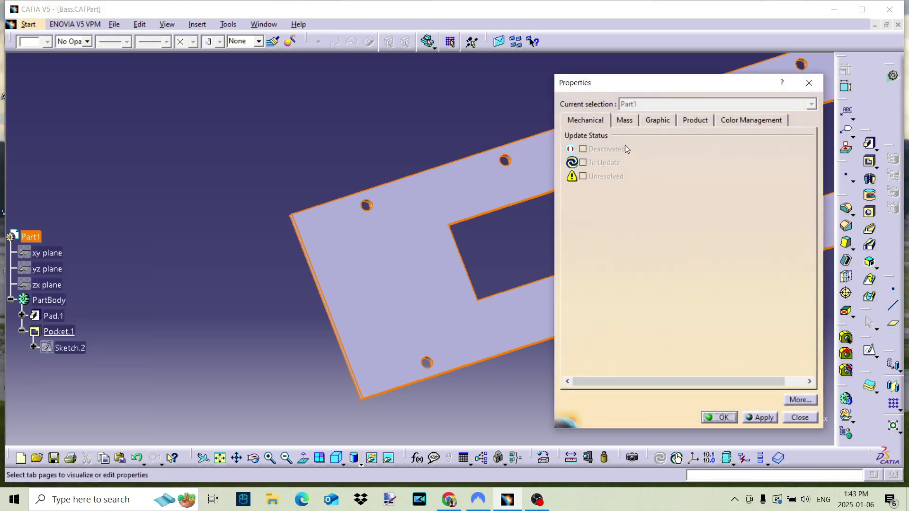
pyautogui.click(692, 123)
pyautogui.doubleClick(616, 211)
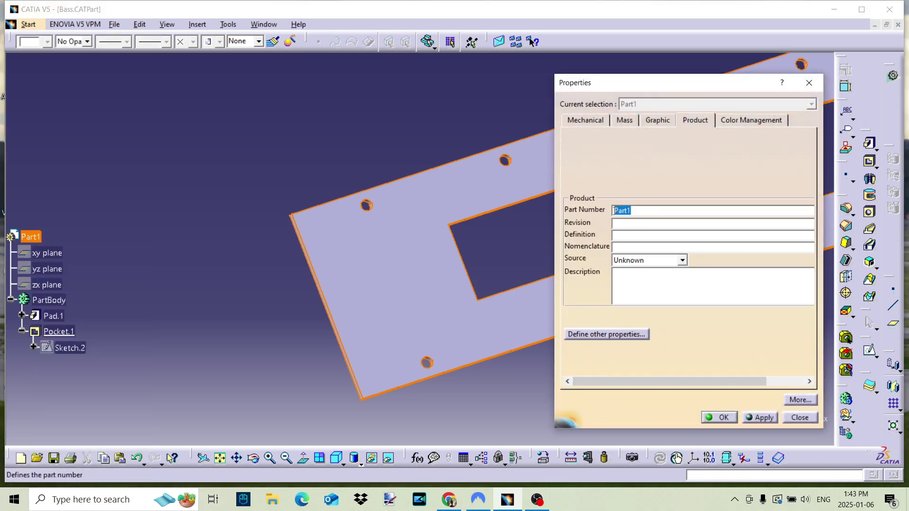
pyautogui.write('bass')
pyautogui.press('Return')
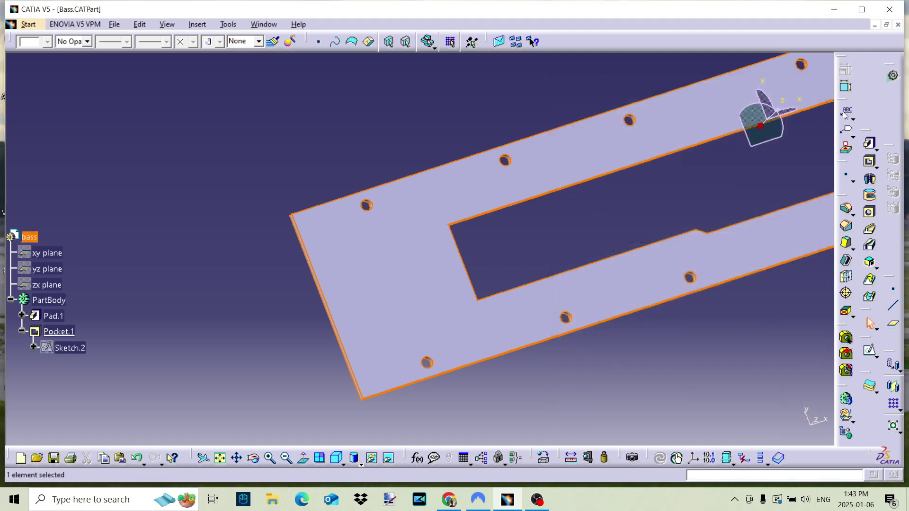